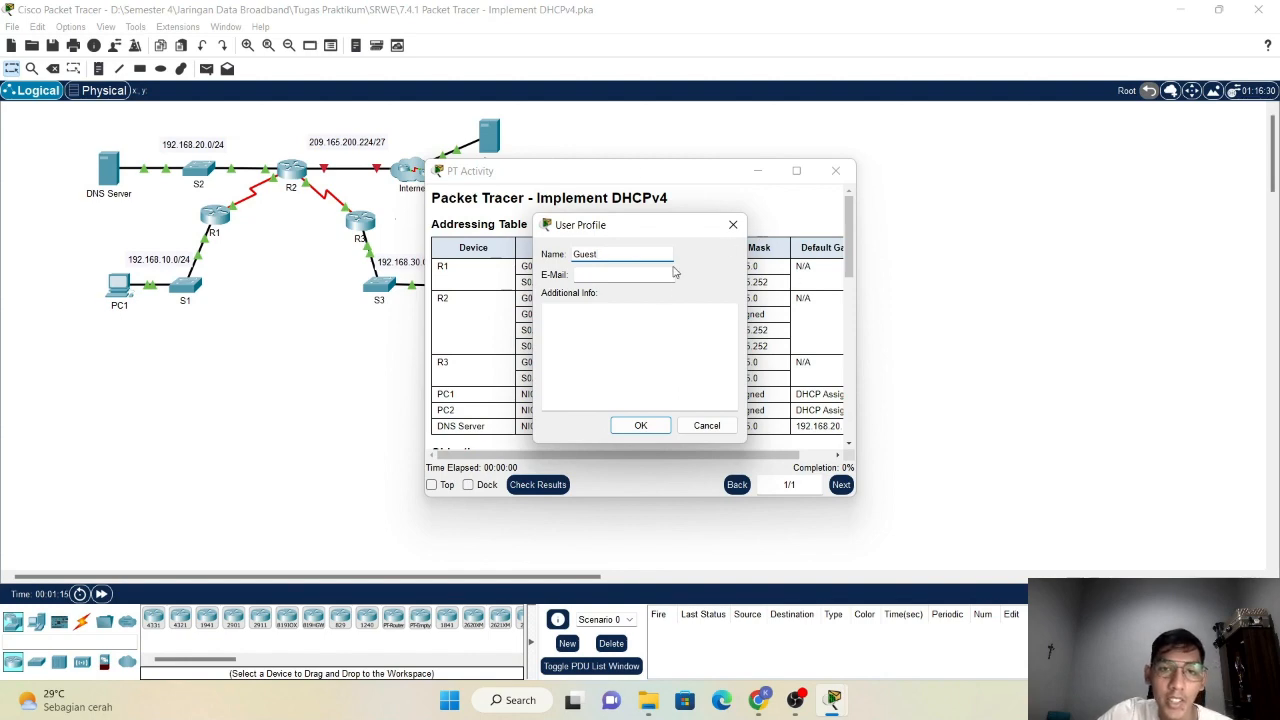
Accept the Guest user profile, then enlarge the activity instructions window and place it clear of the network topology.
{"action": "left_click", "coordinate": [641, 427]}
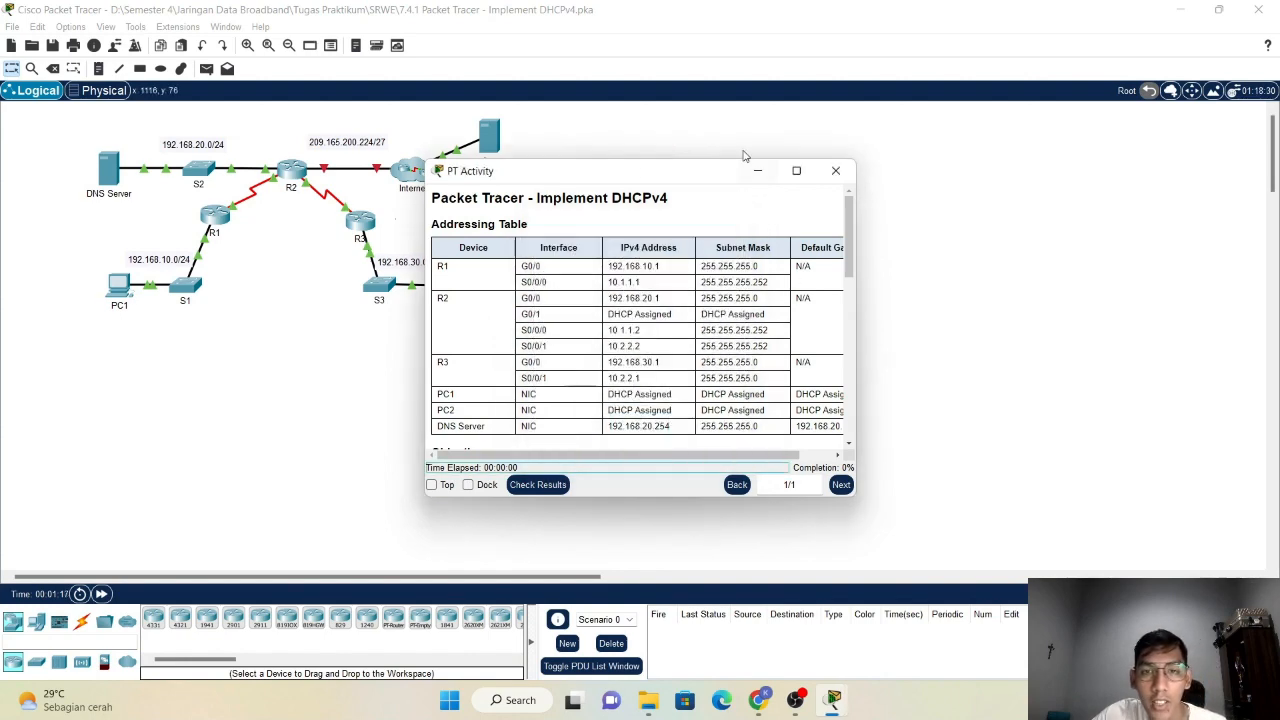
{"action": "left_click_drag", "start_coordinate": [699, 175], "coordinate": [1046, 154]}
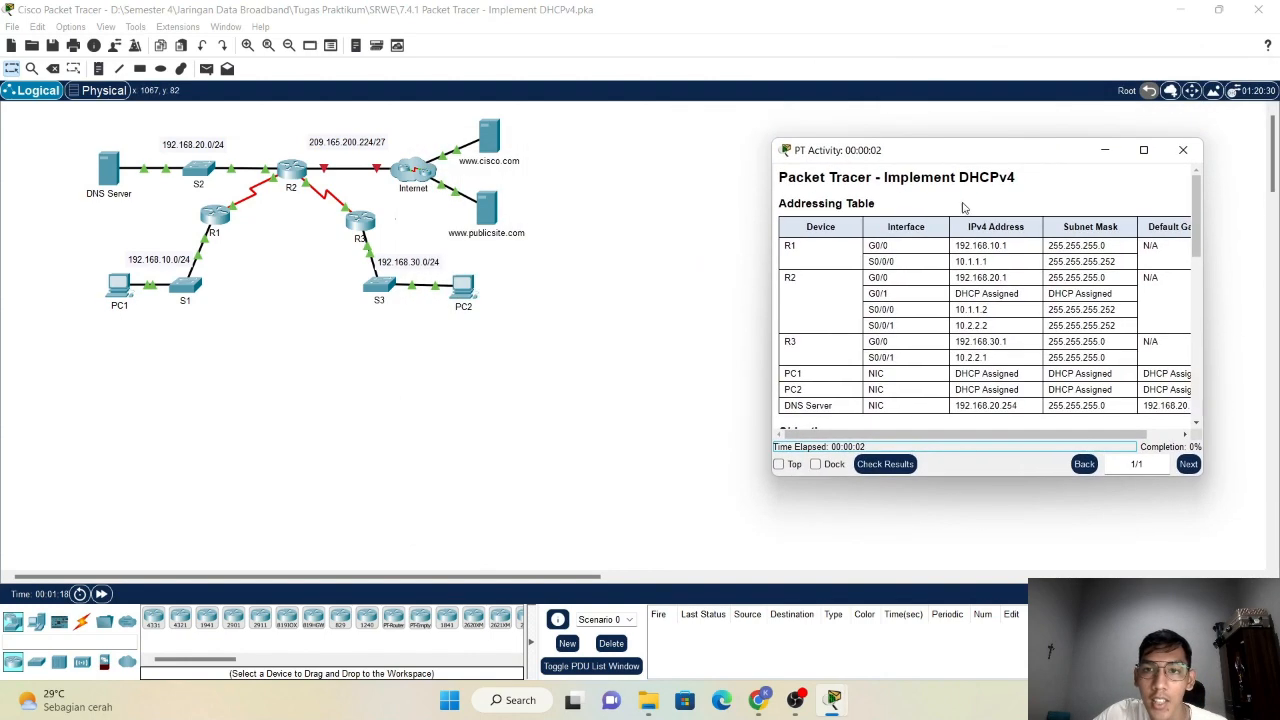
{"action": "left_click_drag", "start_coordinate": [774, 141], "coordinate": [704, 21]}
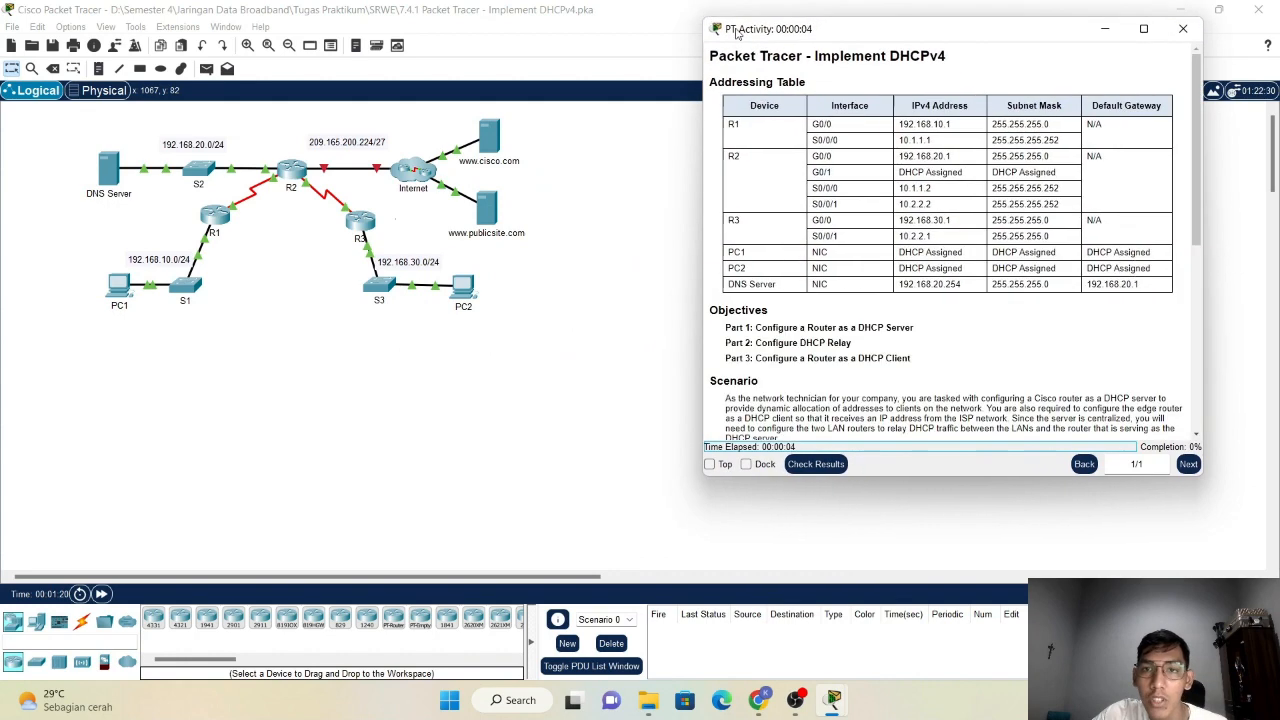
{"action": "left_click_drag", "start_coordinate": [910, 38], "coordinate": [910, 90]}
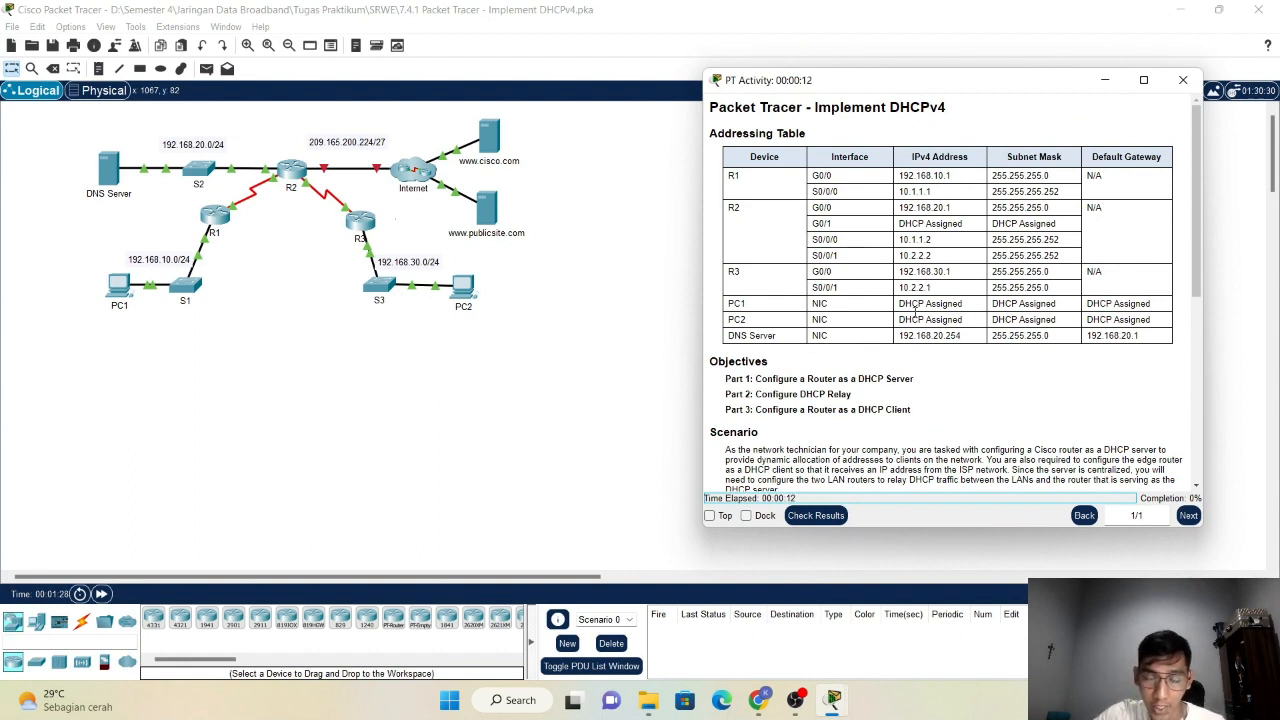
Read the activity's objectives and scenario about the DHCP server, the edge router's client role and the relay routers.
{"action": "scroll", "coordinate": [967, 221], "scroll_direction": "down", "scroll_amount": 2}
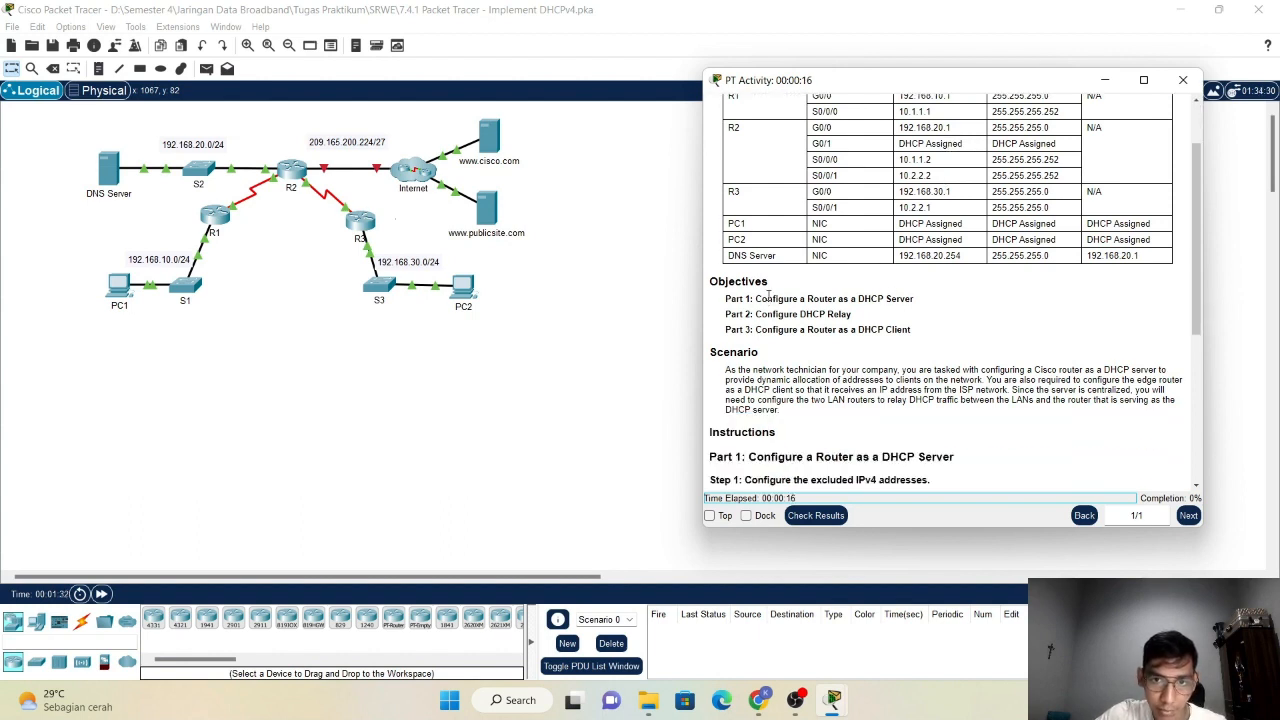
{"action": "scroll", "coordinate": [767, 334], "scroll_direction": "down", "scroll_amount": 1}
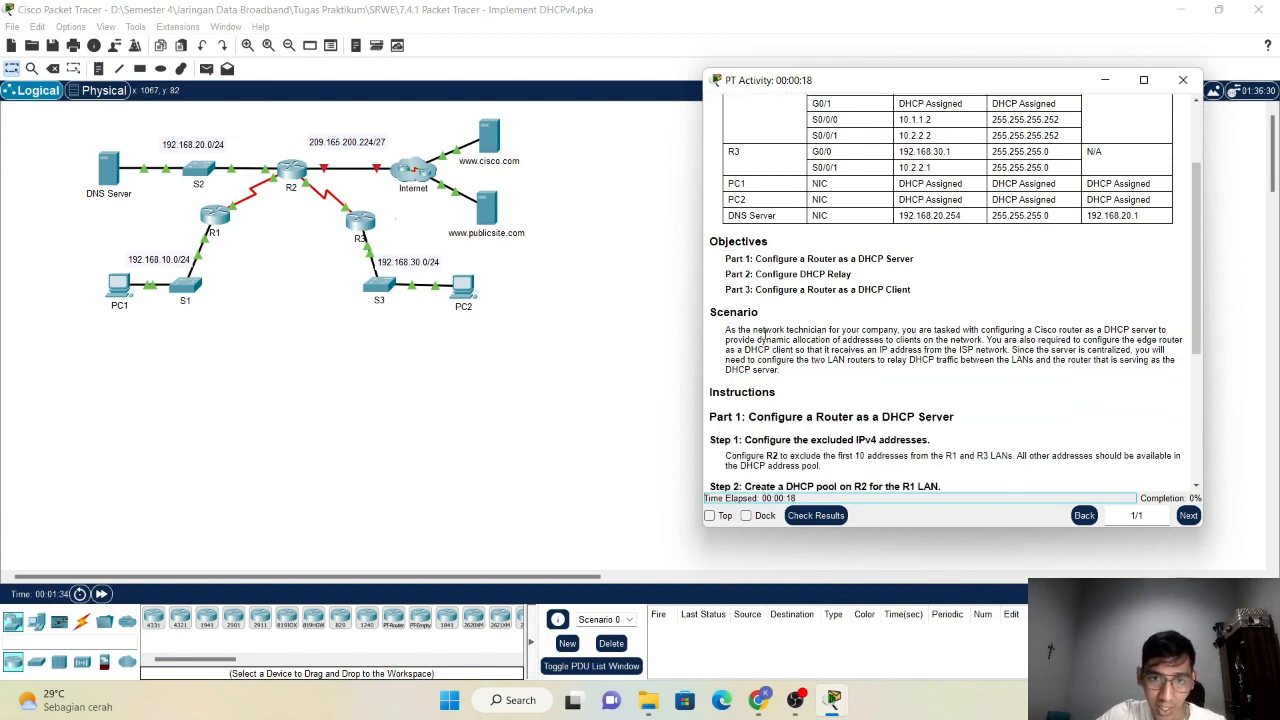
{"action": "left_click_drag", "start_coordinate": [709, 313], "coordinate": [752, 313]}
{"action": "left_click", "coordinate": [855, 374]}
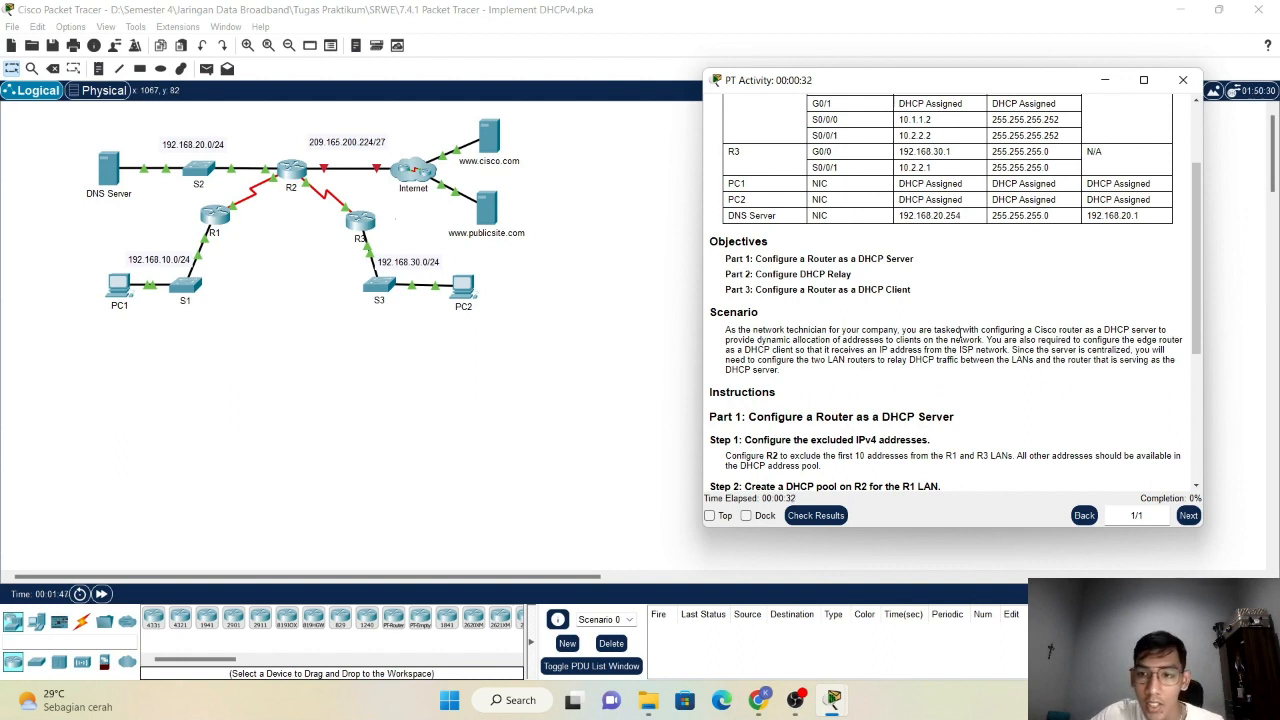
{"action": "left_click_drag", "start_coordinate": [993, 329], "coordinate": [1015, 331]}
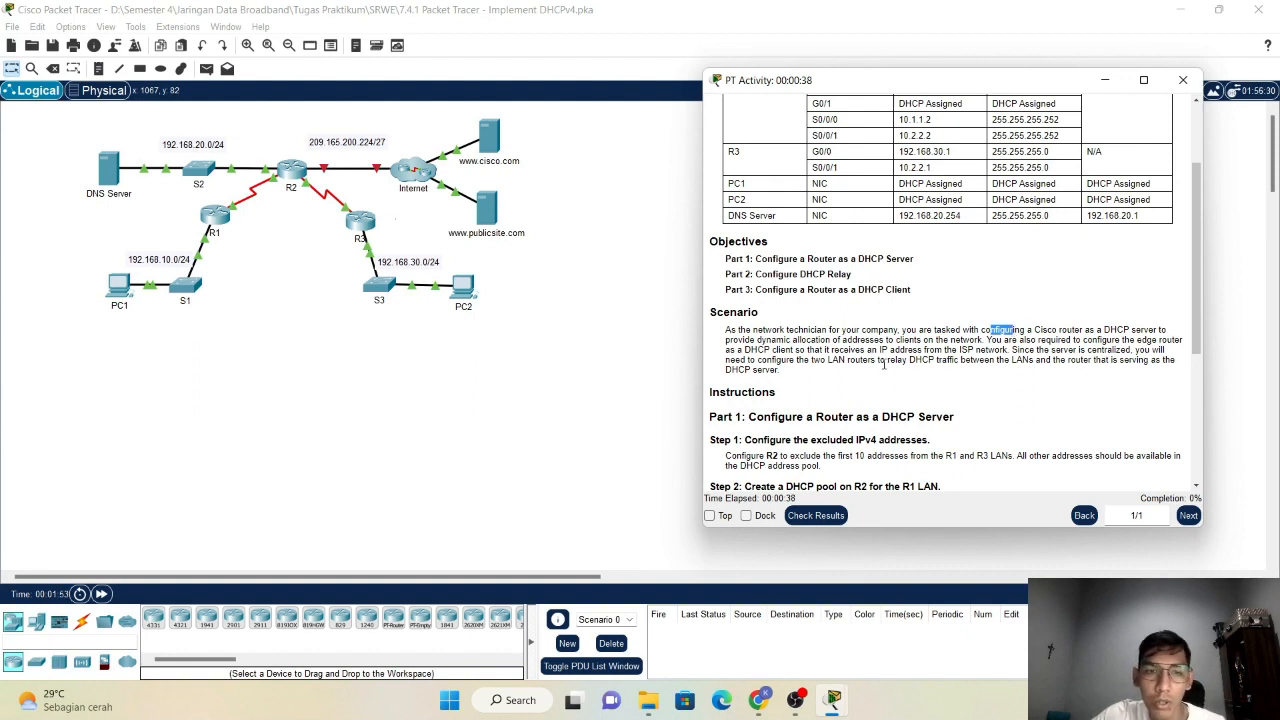
{"action": "left_click_drag", "start_coordinate": [722, 340], "coordinate": [757, 341]}
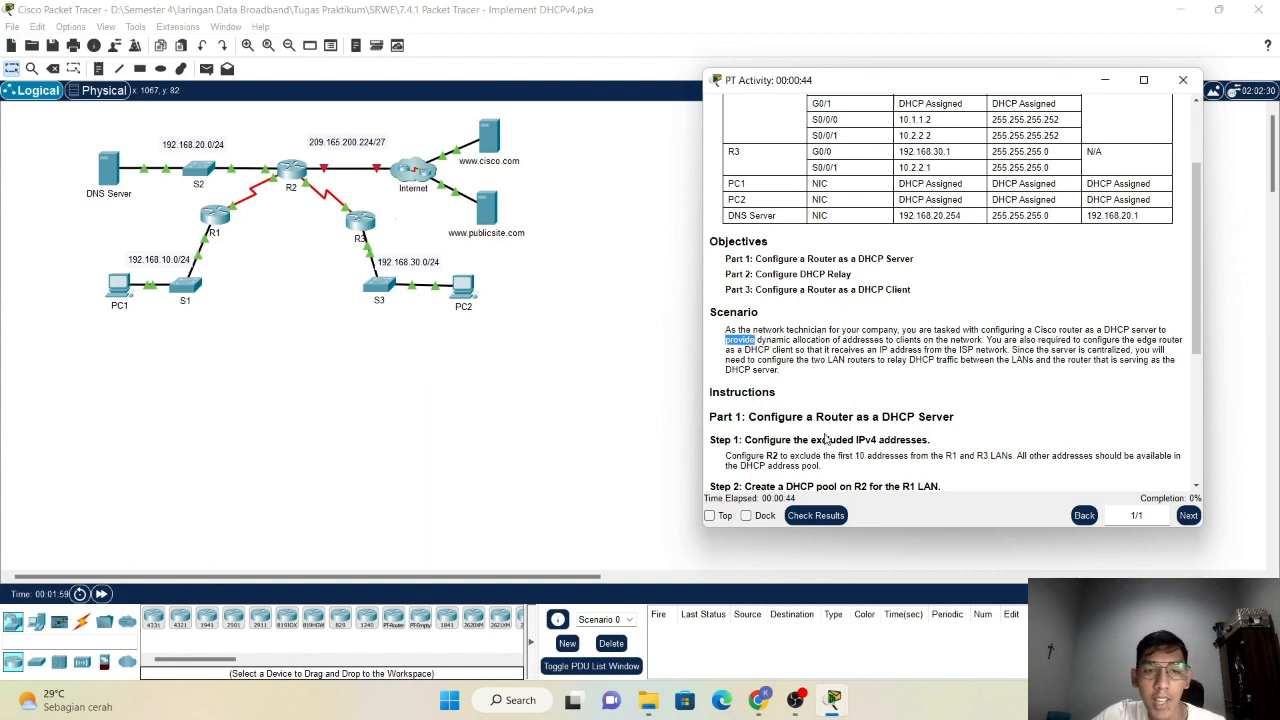
{"action": "left_click", "coordinate": [977, 343]}
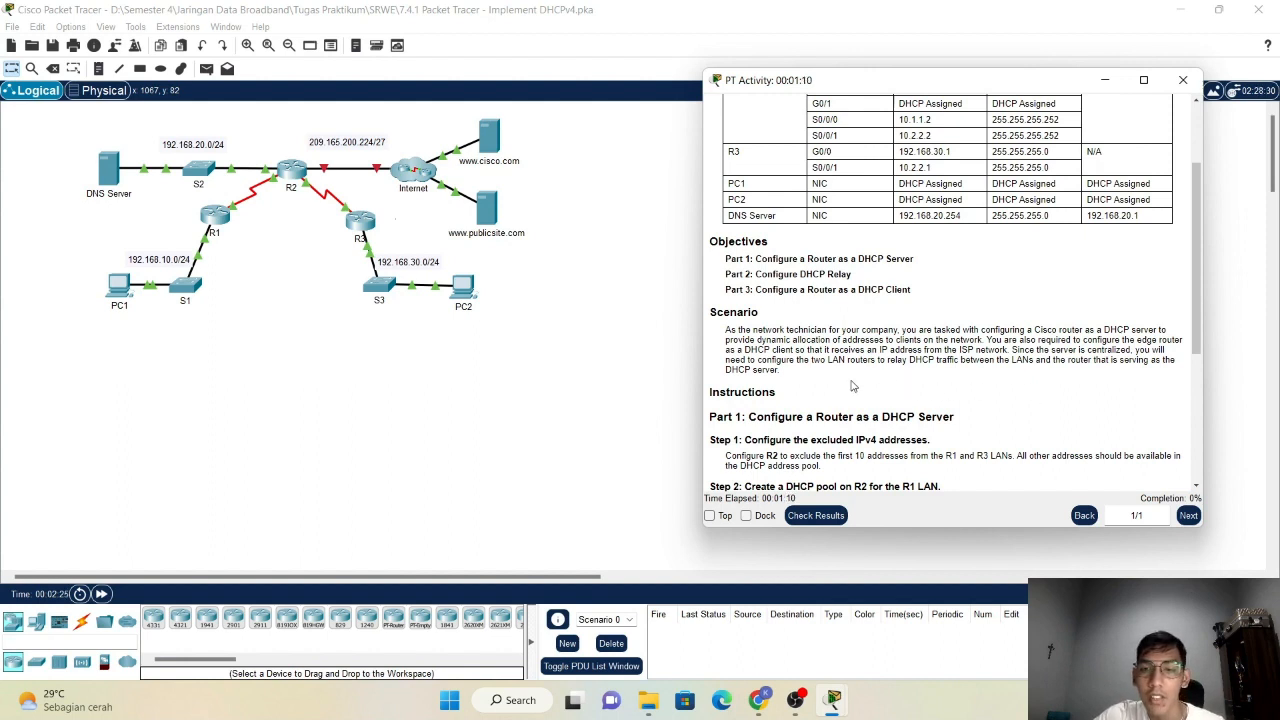
{"action": "left_click_drag", "start_coordinate": [733, 369], "coordinate": [795, 375]}
Read the instructions for Parts 1 to 3, covering the DHCP server, DHCP relay and DHCP client configuration.
{"action": "scroll", "coordinate": [847, 381], "scroll_direction": "down", "scroll_amount": 2}
{"action": "scroll", "coordinate": [847, 381], "scroll_direction": "down", "scroll_amount": 1}
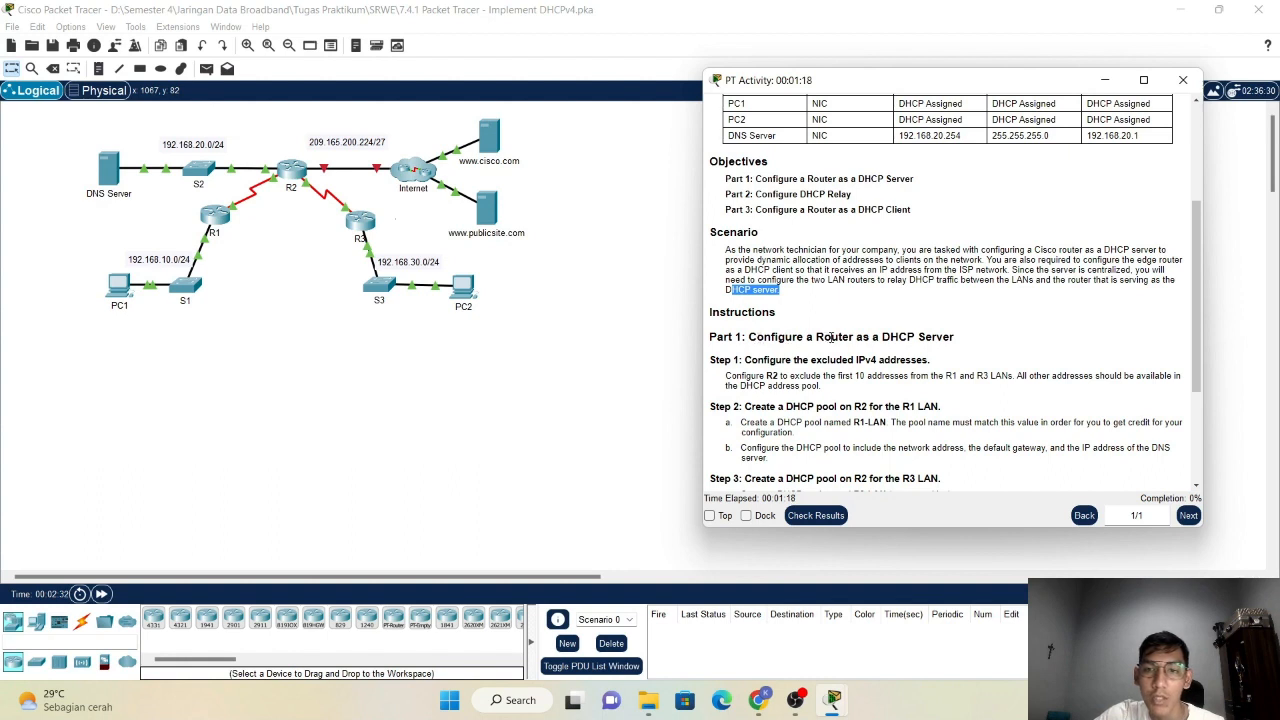
{"action": "left_click_drag", "start_coordinate": [880, 338], "coordinate": [956, 340]}
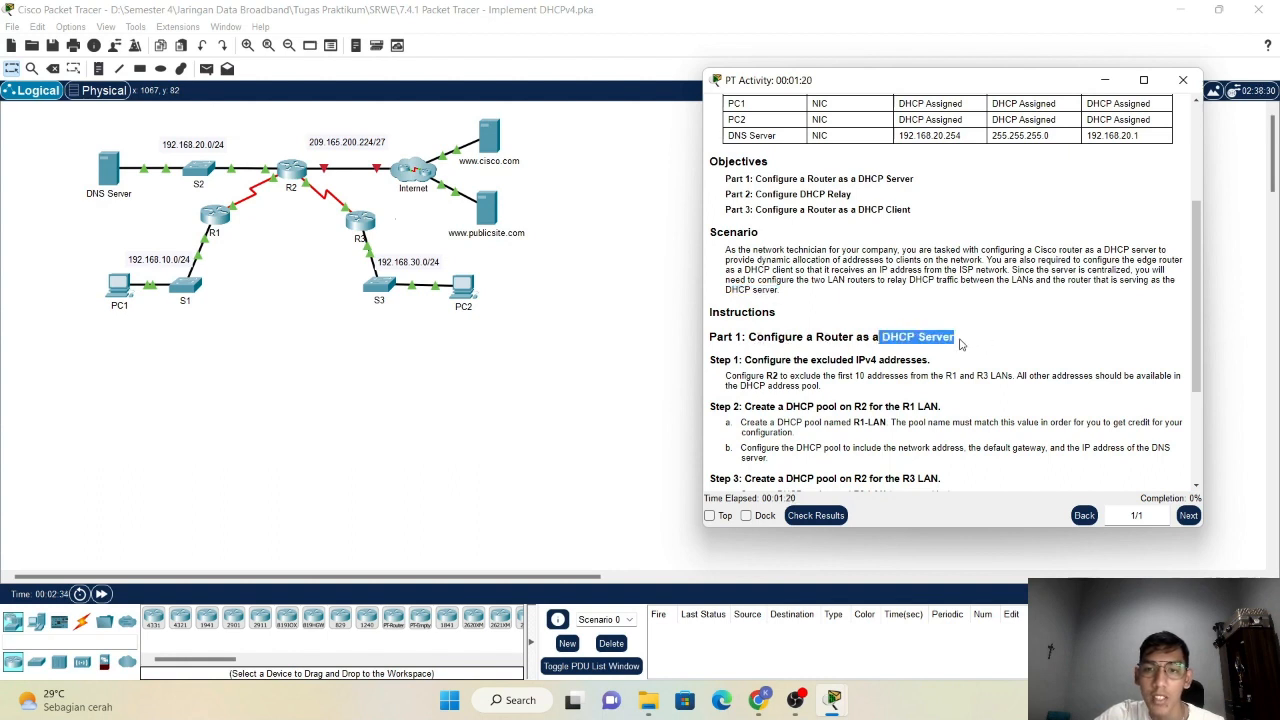
{"action": "scroll", "coordinate": [966, 343], "scroll_direction": "down", "scroll_amount": 2}
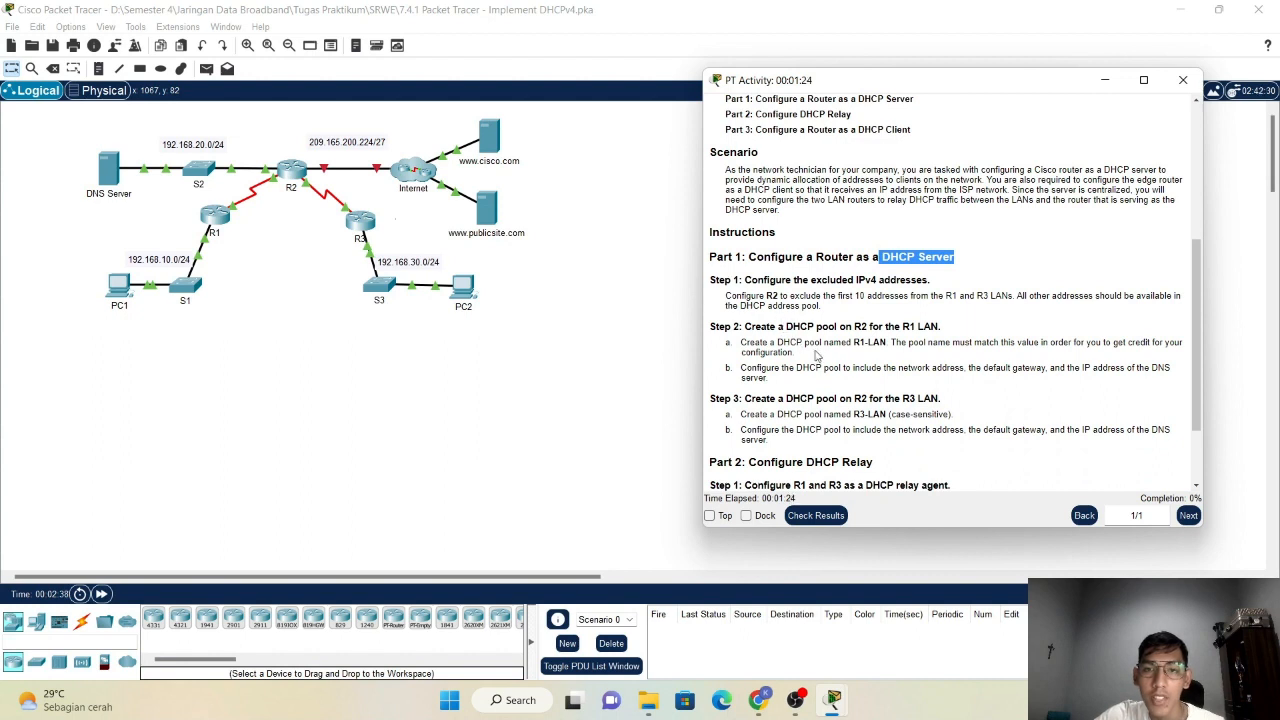
{"action": "left_click_drag", "start_coordinate": [744, 280], "coordinate": [875, 281]}
{"action": "left_click_drag", "start_coordinate": [745, 326], "coordinate": [940, 340]}
{"action": "scroll", "coordinate": [765, 385], "scroll_direction": "down", "scroll_amount": 2}
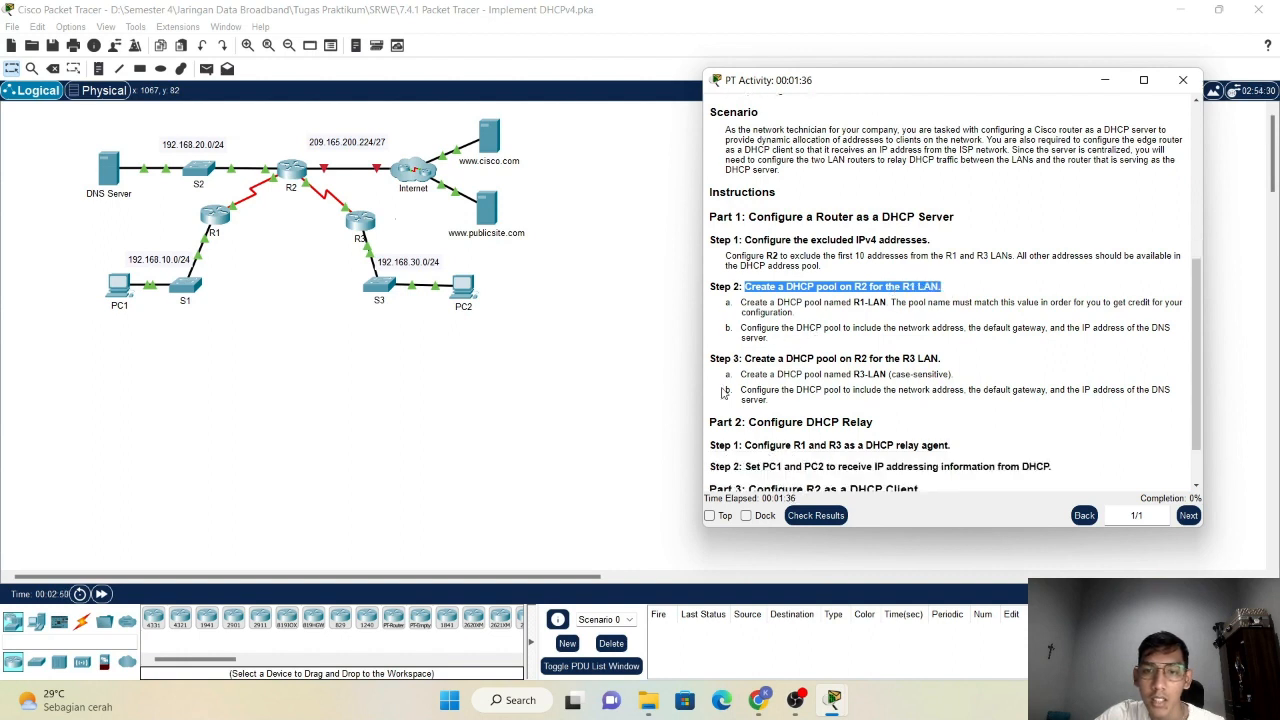
{"action": "scroll", "coordinate": [778, 385], "scroll_direction": "down", "scroll_amount": 1}
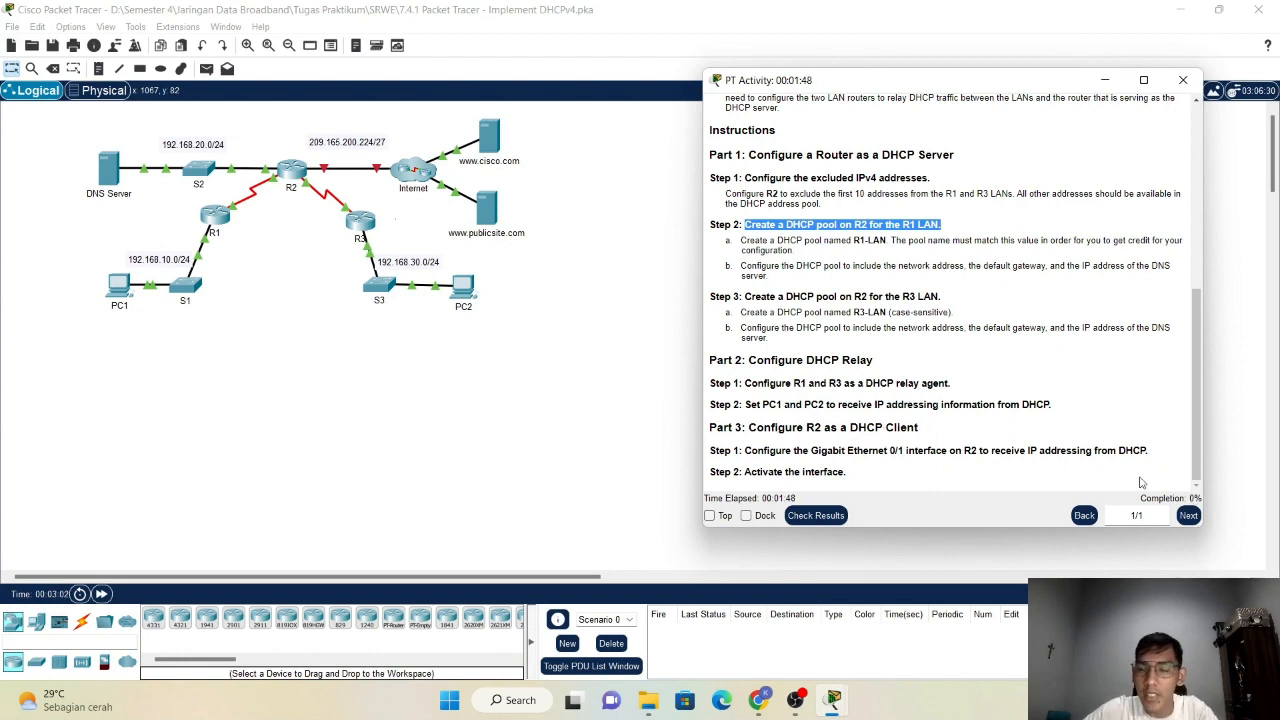
Snap the activity instructions to one half of the screen and open router R2's command-line interface in the other half.
{"action": "left_click_drag", "start_coordinate": [866, 87], "coordinate": [1278, 90]}
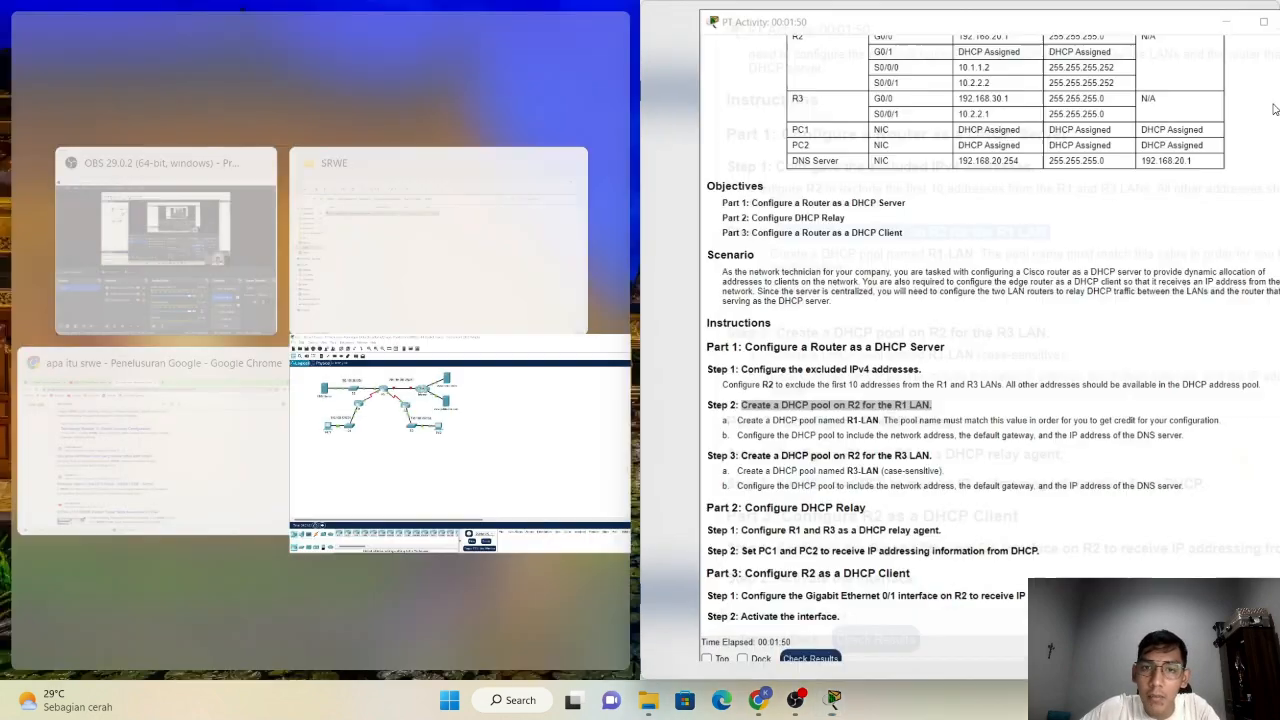
{"action": "left_click", "coordinate": [428, 389]}
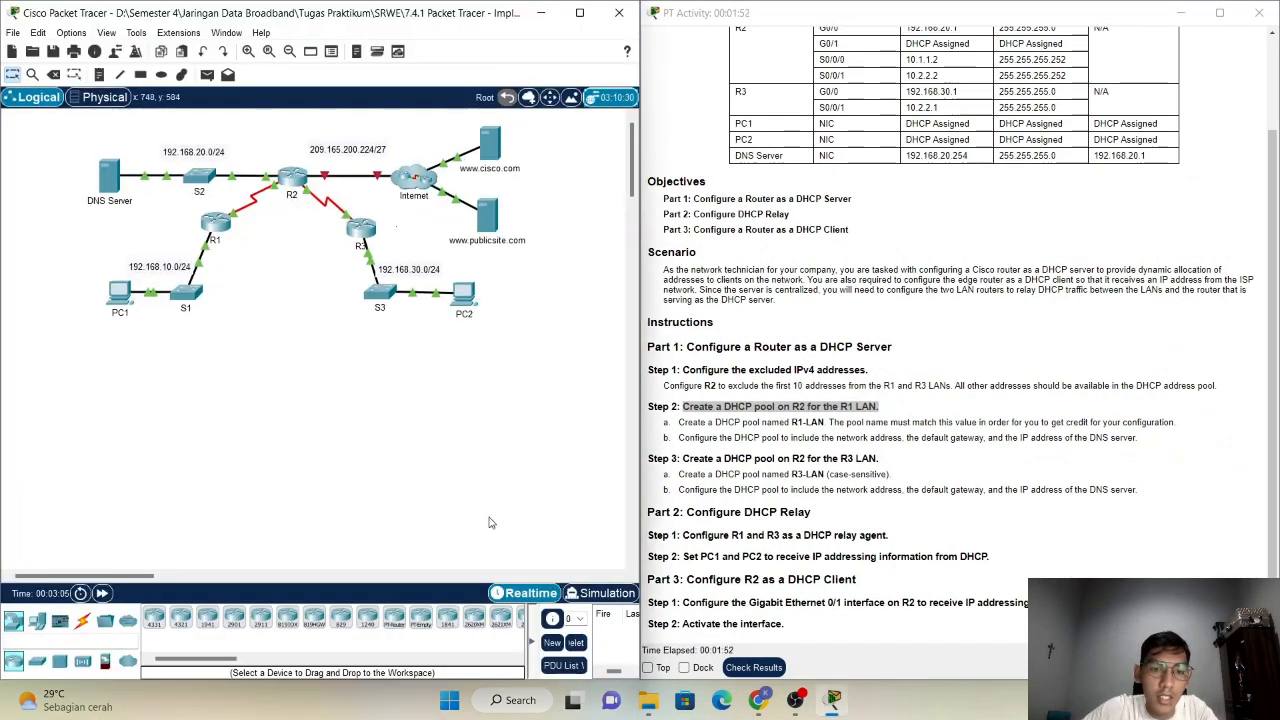
{"action": "left_click", "coordinate": [288, 177]}
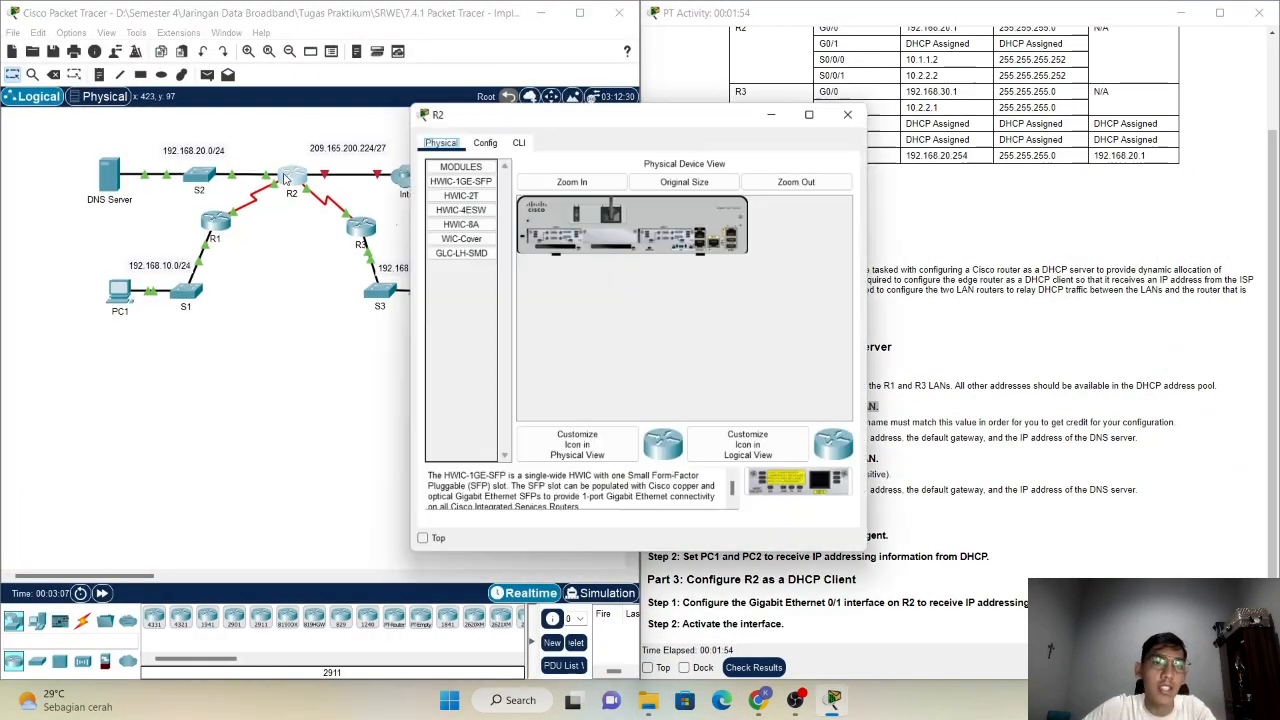
{"action": "left_click", "coordinate": [517, 139]}
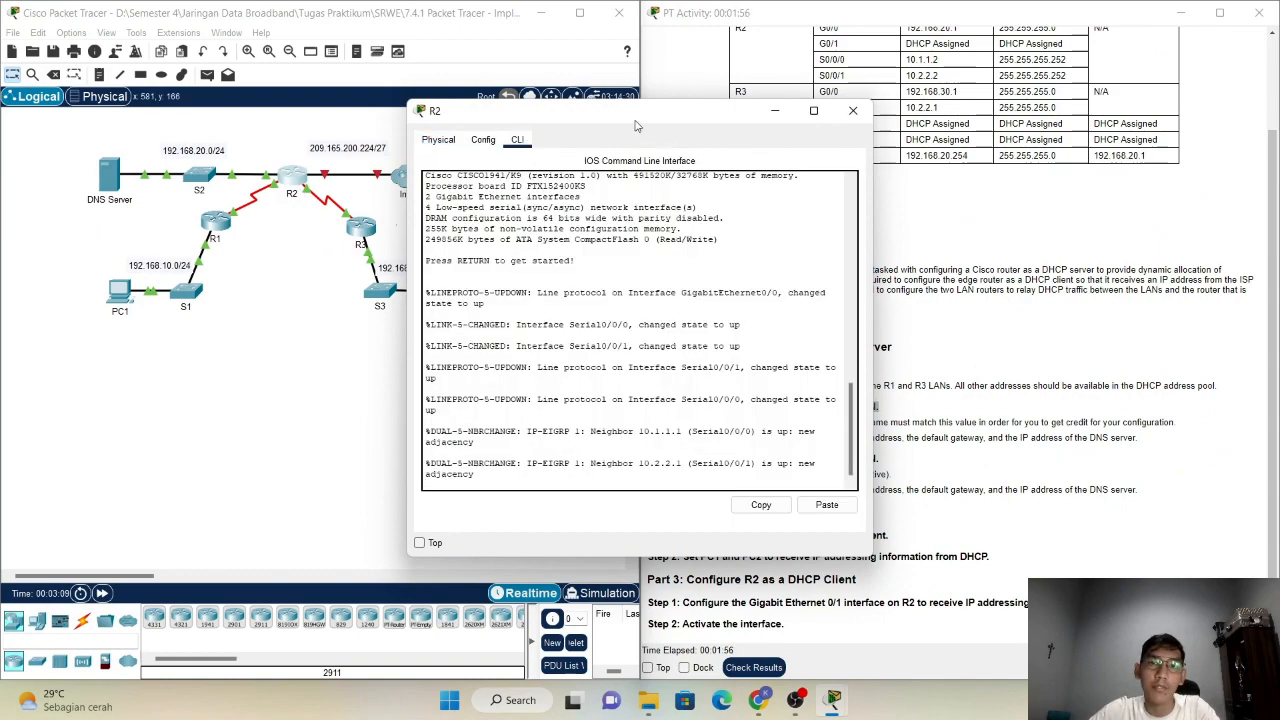
{"action": "left_click_drag", "start_coordinate": [622, 114], "coordinate": [2, 114]}
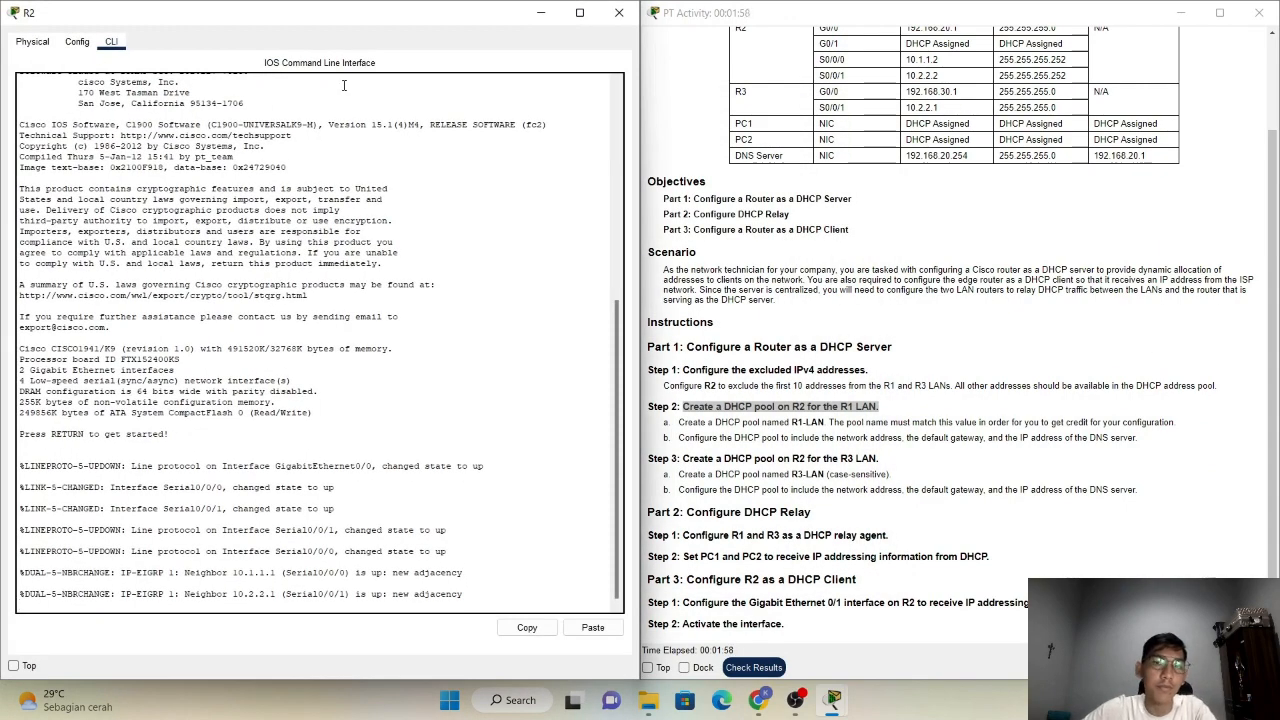
Maximize the main topology window and bring the R2 command line and activity instructions back side by side.
{"action": "left_click", "coordinate": [541, 12]}
{"action": "left_click", "coordinate": [578, 12]}
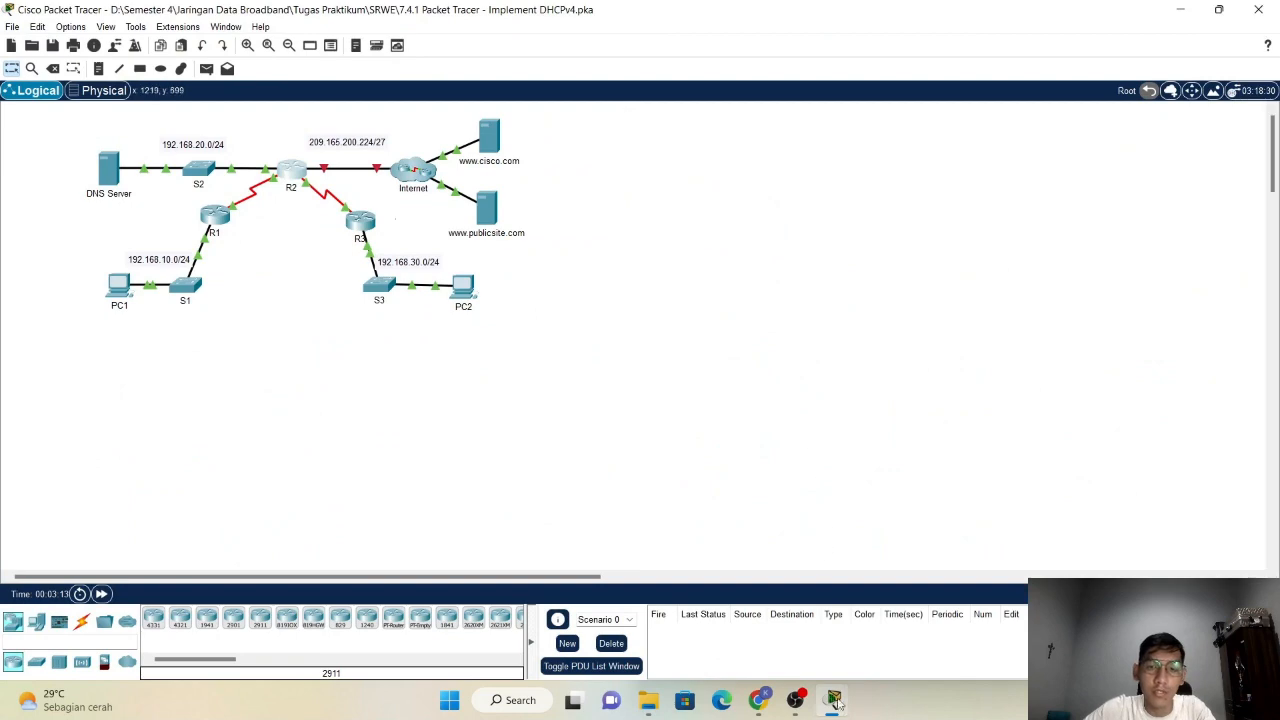
{"action": "mouse_move", "coordinate": [838, 703]}
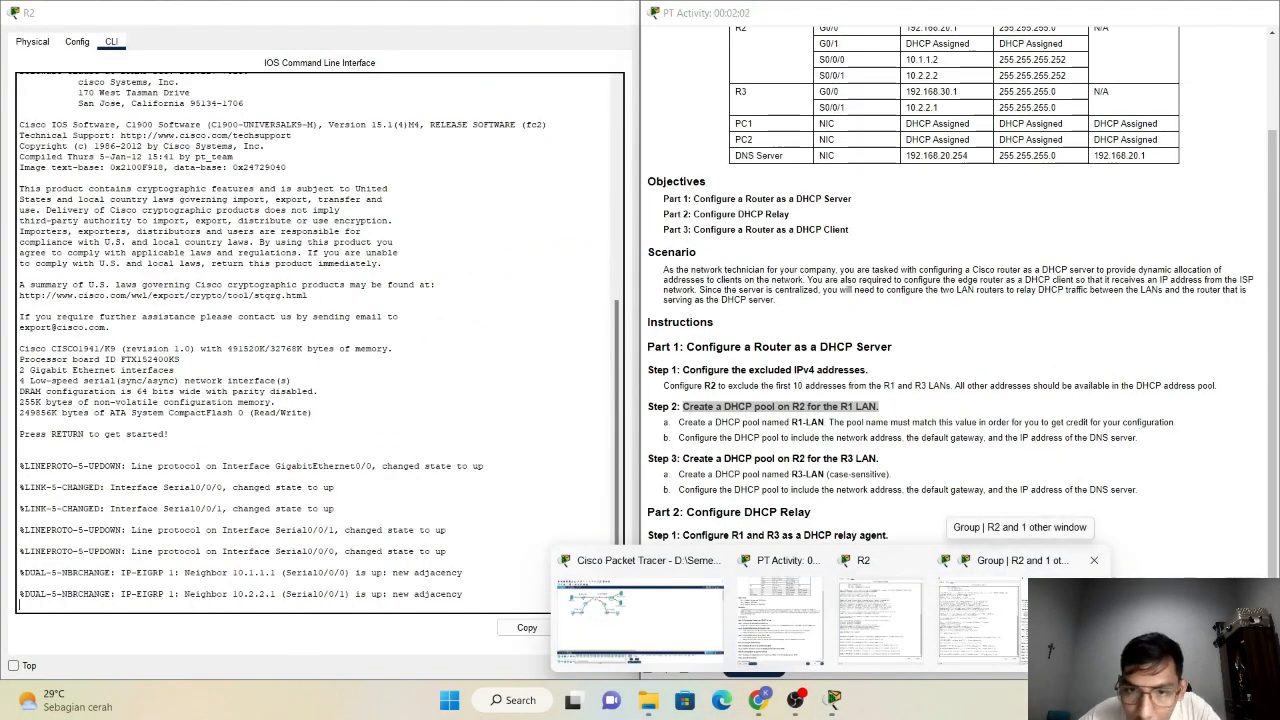
{"action": "left_click", "coordinate": [1060, 610]}
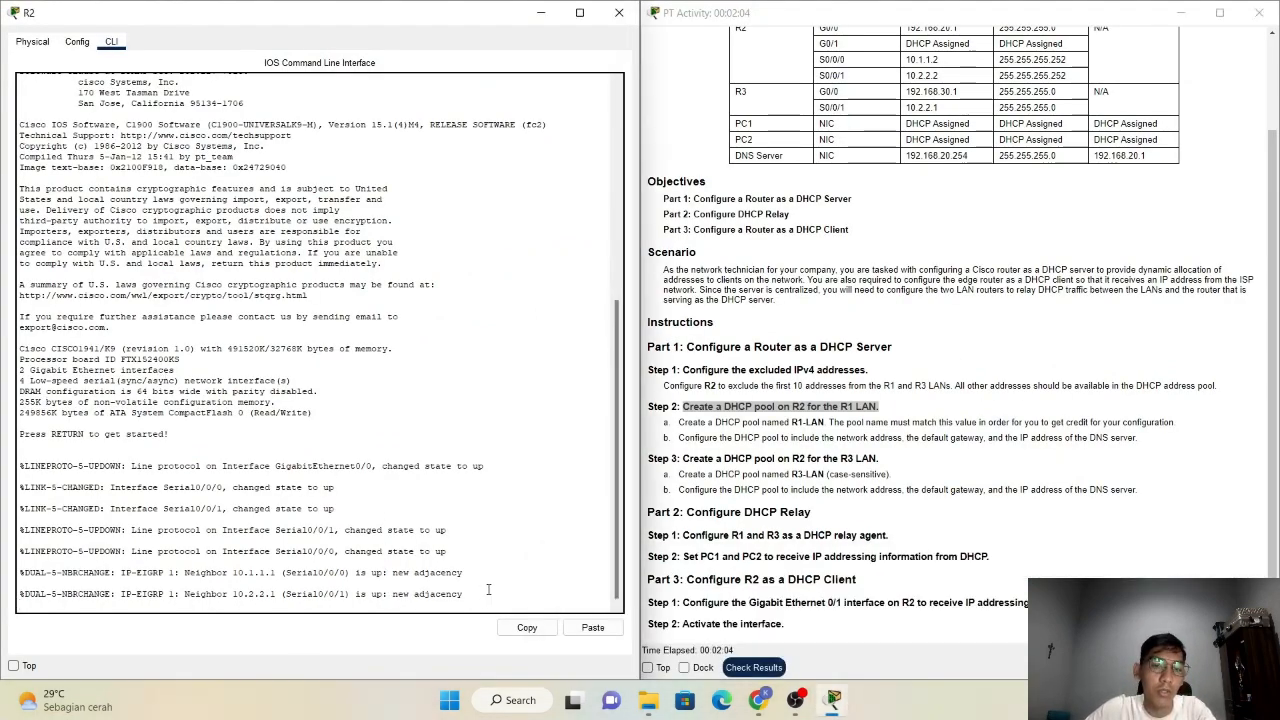
Start the R2 console session, enter privileged mode with enable, and enter global configuration mode with conf terminal.
{"action": "key", "text": "Return"}
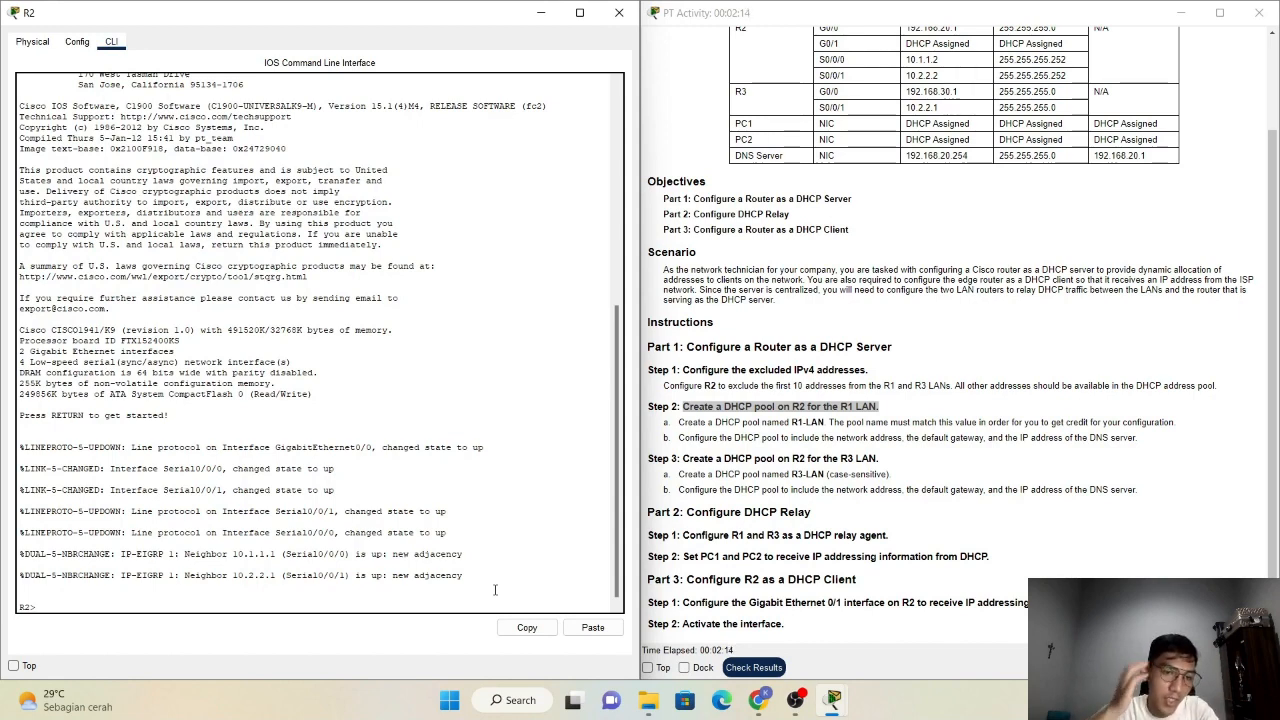
{"action": "type", "text": "en"}
{"action": "key", "text": "Tab"}
{"action": "key", "text": "Return"}
{"action": "type", "text": "co"}
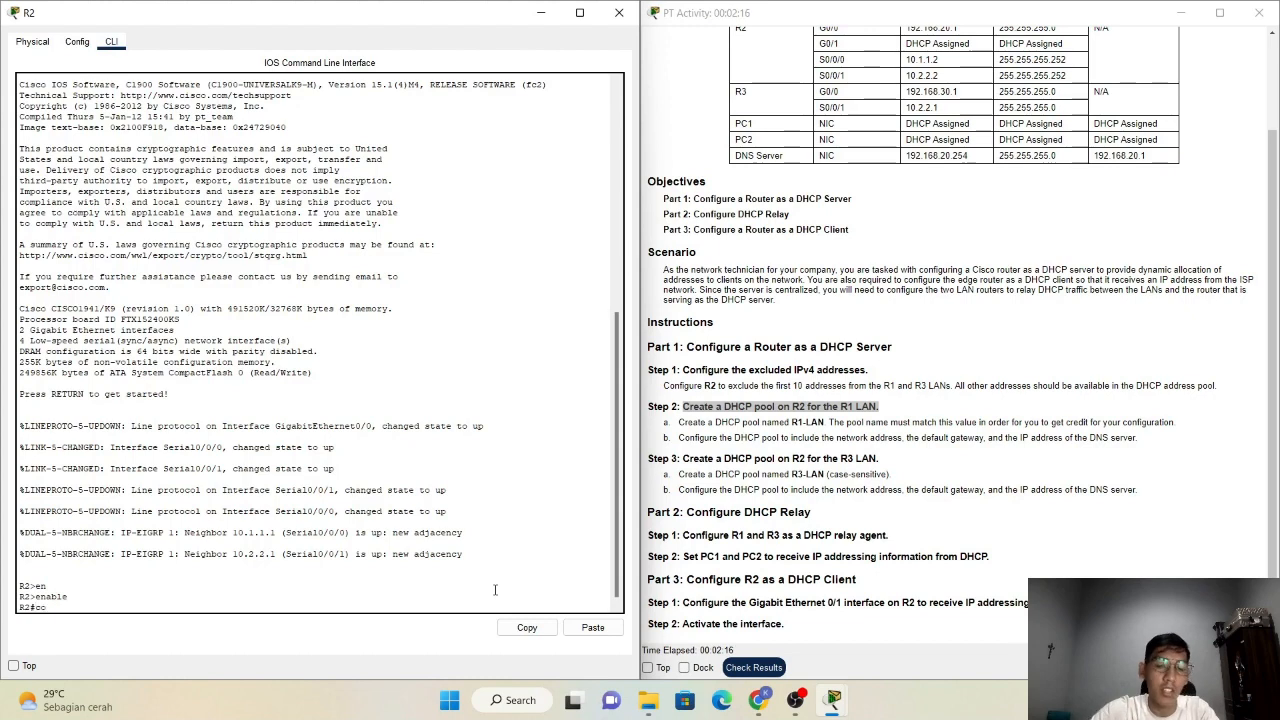
{"action": "type", "text": "n t"}
{"action": "key", "text": "Tab"}
{"action": "key", "text": "Return"}
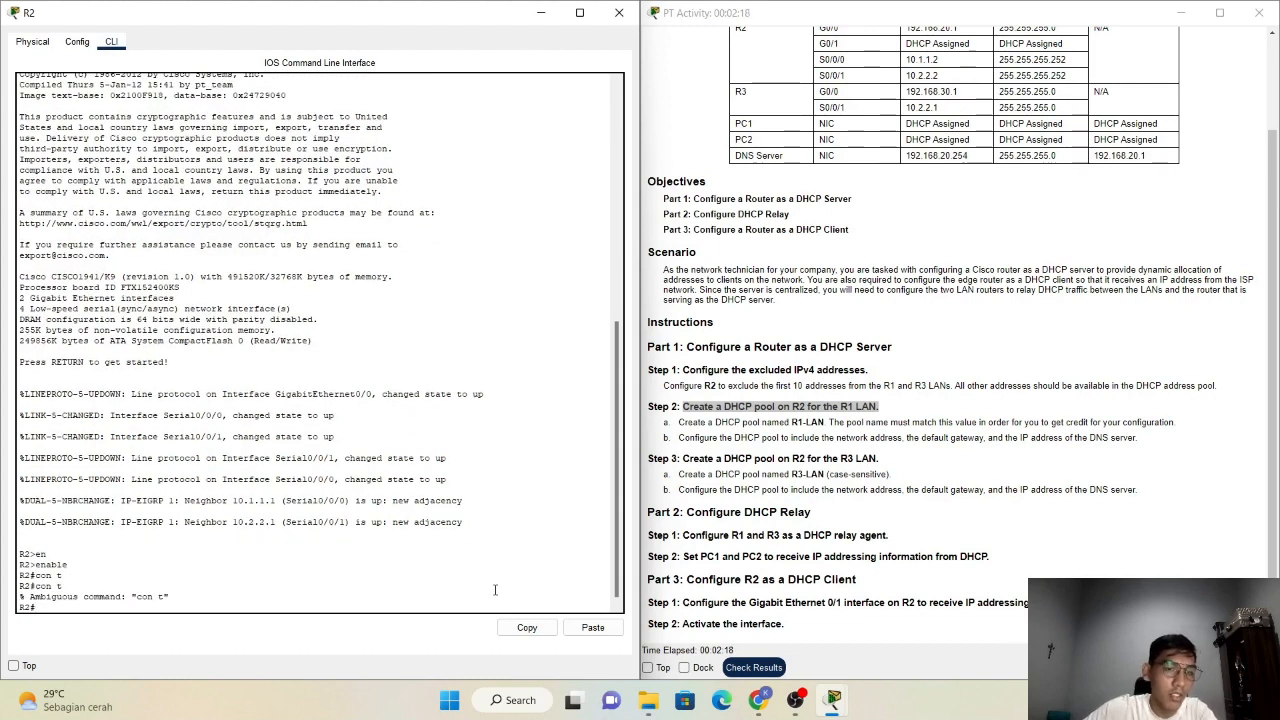
{"action": "type", "text": "conf t"}
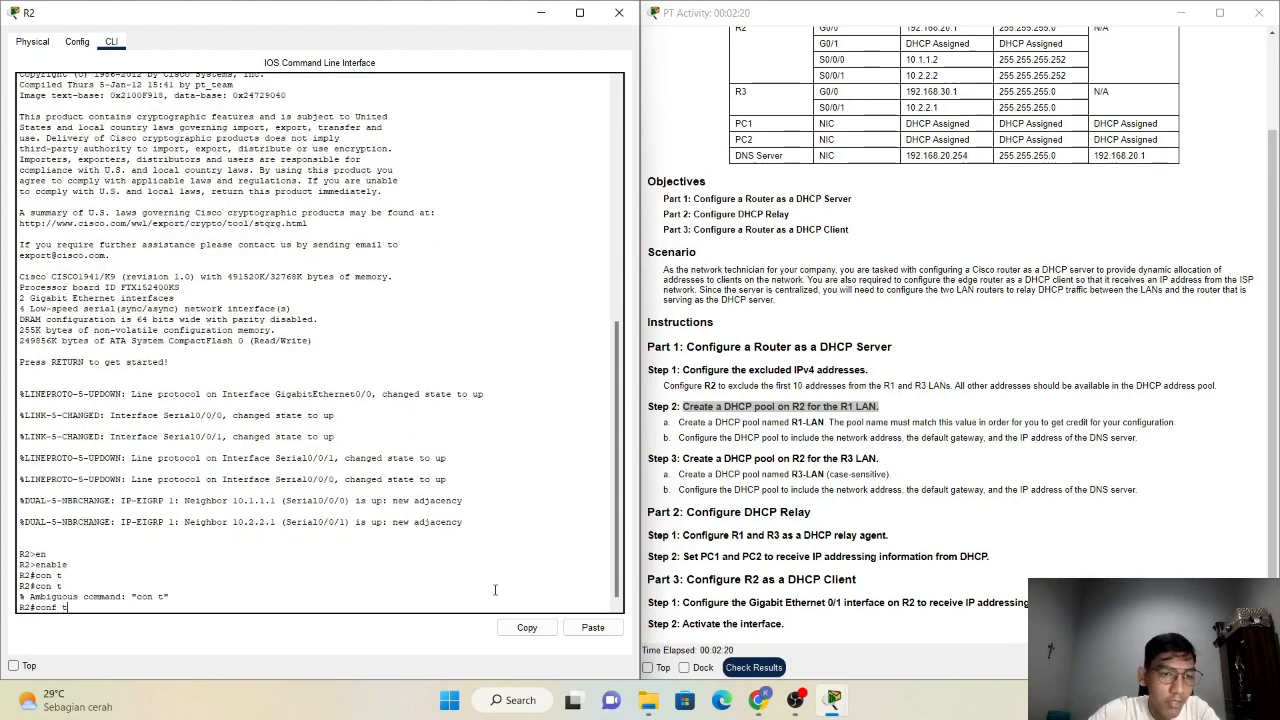
{"action": "key", "text": "Tab"}
{"action": "key", "text": "Return"}
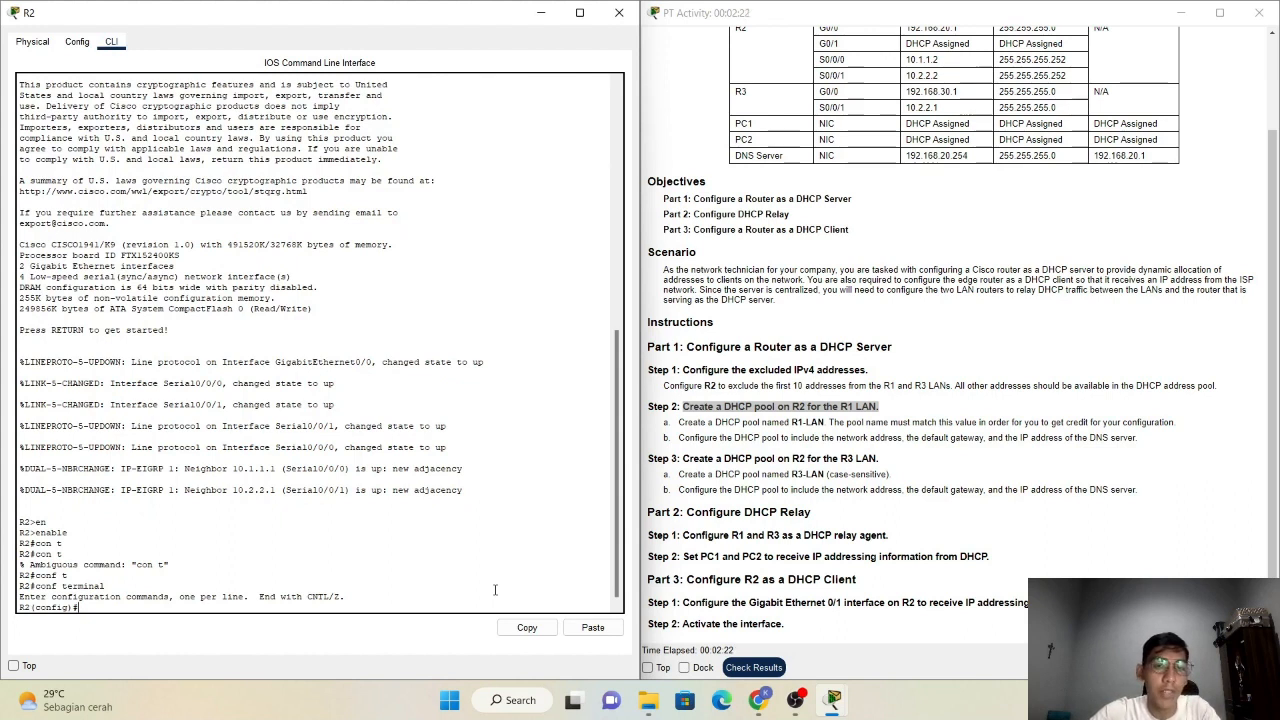
Exclude 192.168.10.1 through 192.168.10.10 from DHCP on R2 with ip dhcp excluded-address, checking the range against the activity instructions.
{"action": "type", "text": "ip dhcp e"}
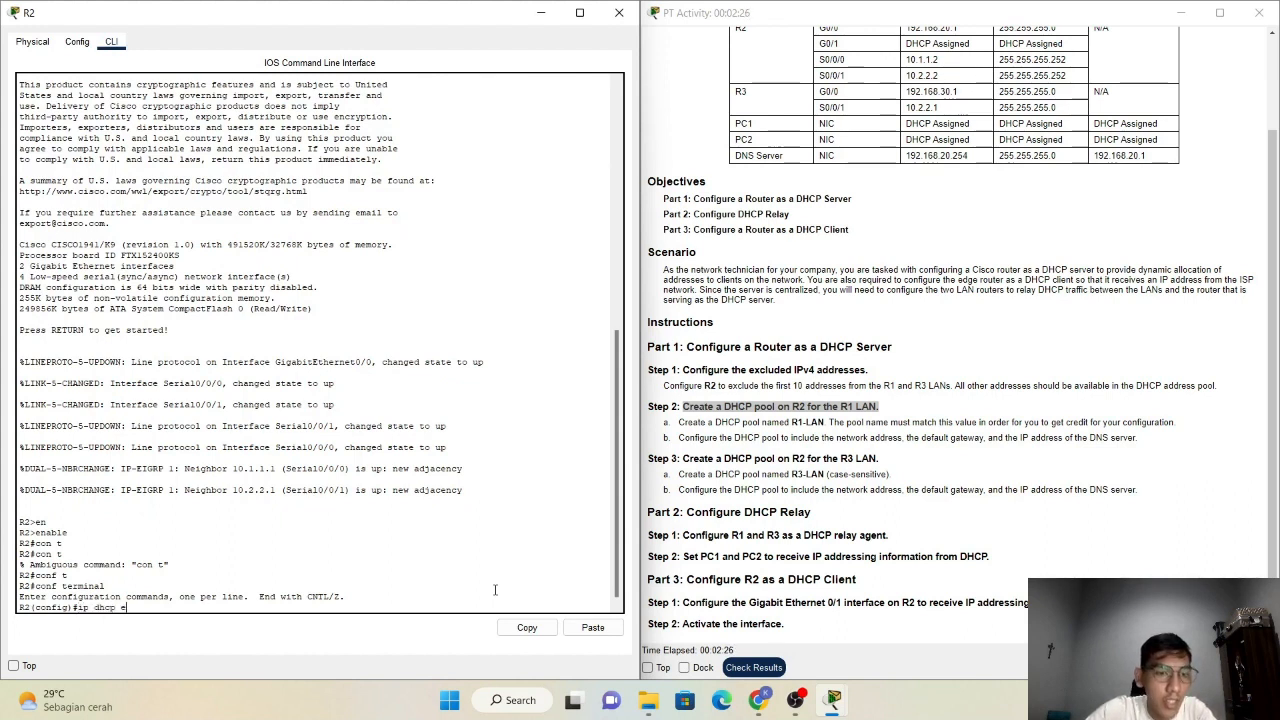
{"action": "type", "text": "xc"}
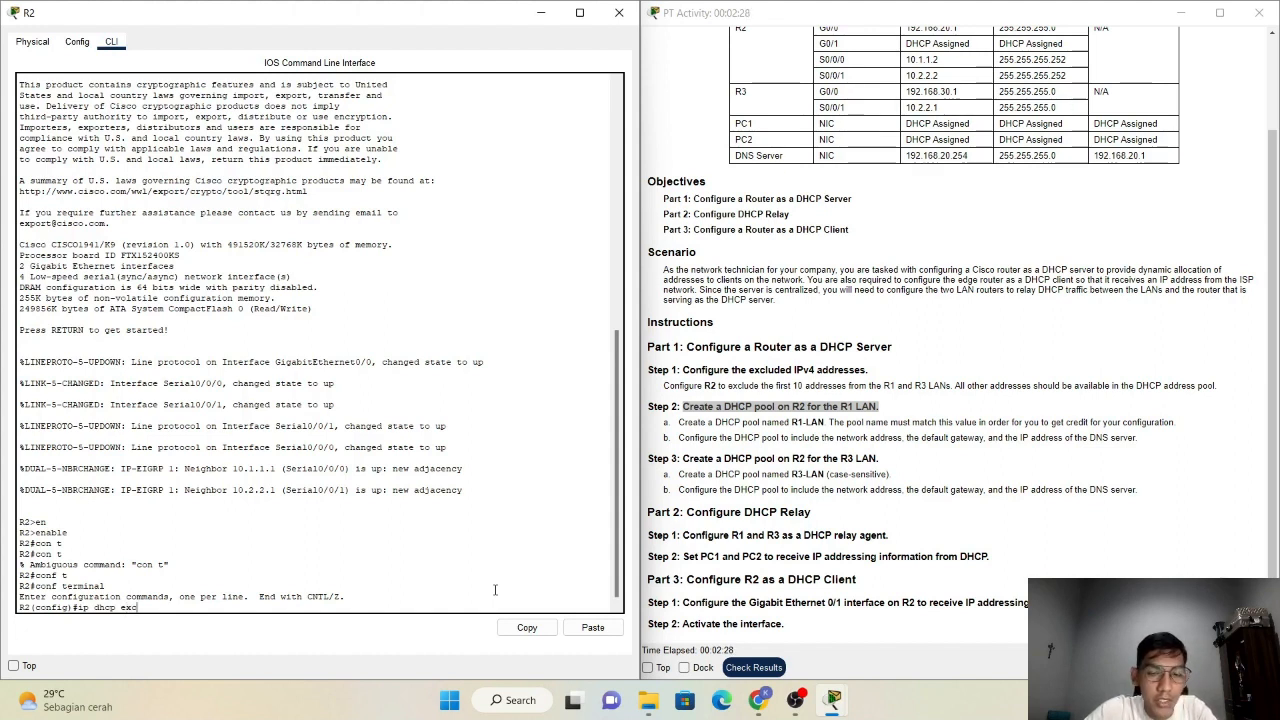
{"action": "type", "text": "luded-add"}
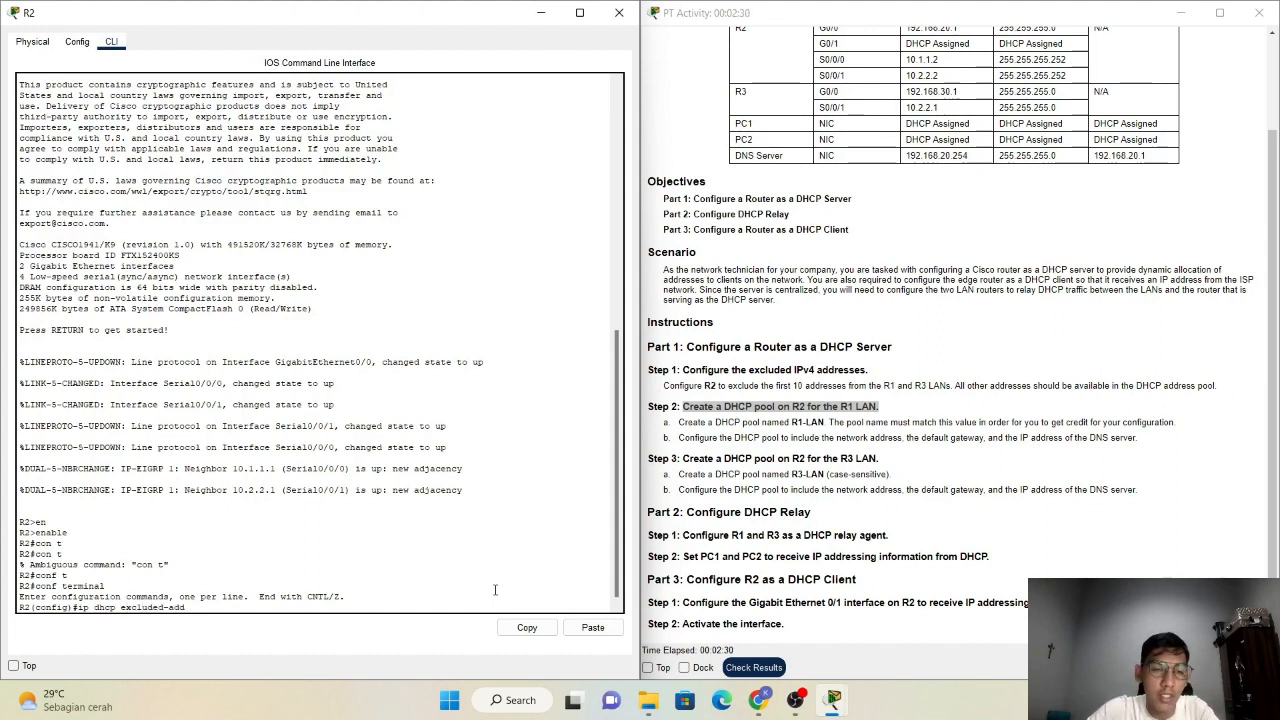
{"action": "type", "text": "ress 192.168.10.1"}
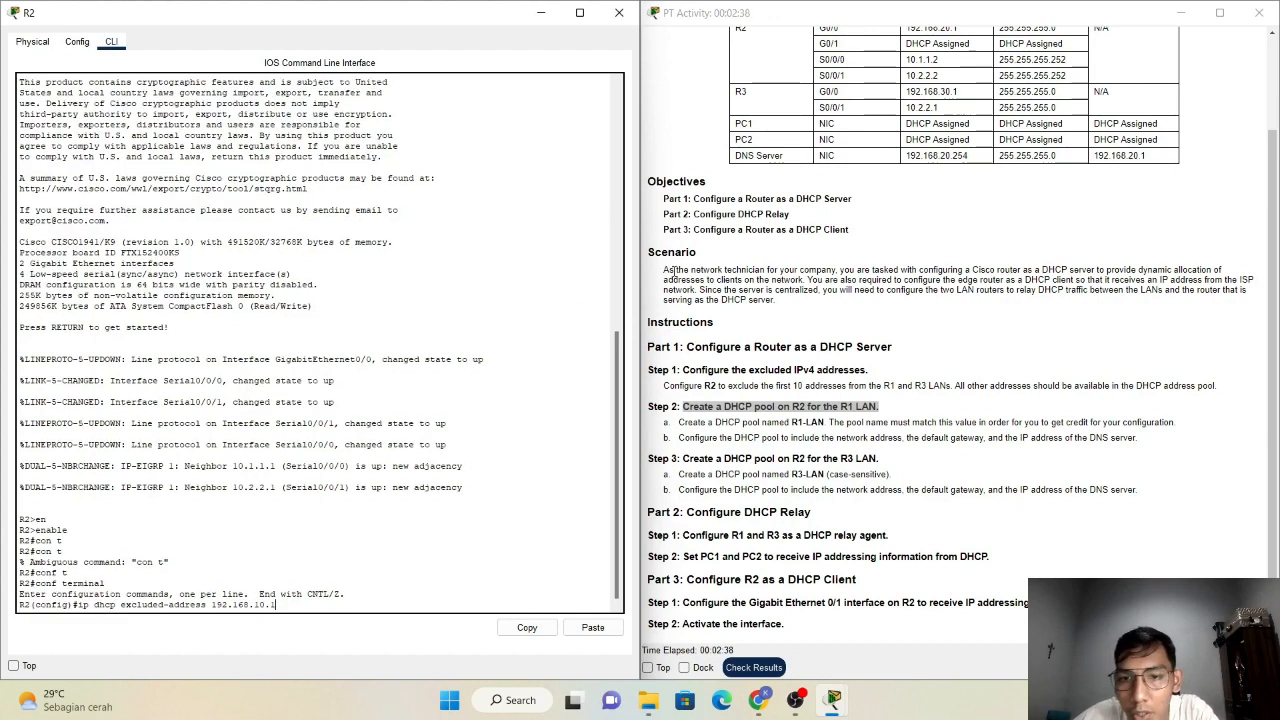
{"action": "left_click_drag", "start_coordinate": [695, 370], "coordinate": [869, 371]}
{"action": "left_click", "coordinate": [846, 388]}
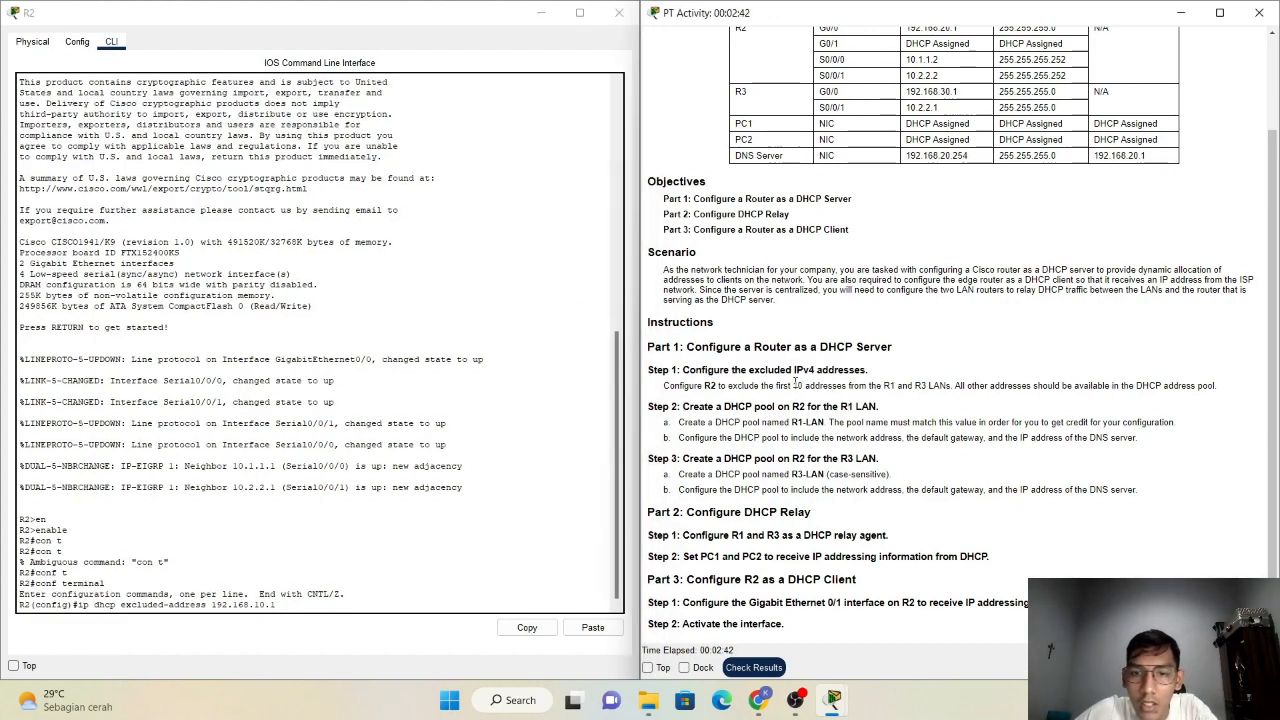
{"action": "double_click", "coordinate": [798, 386]}
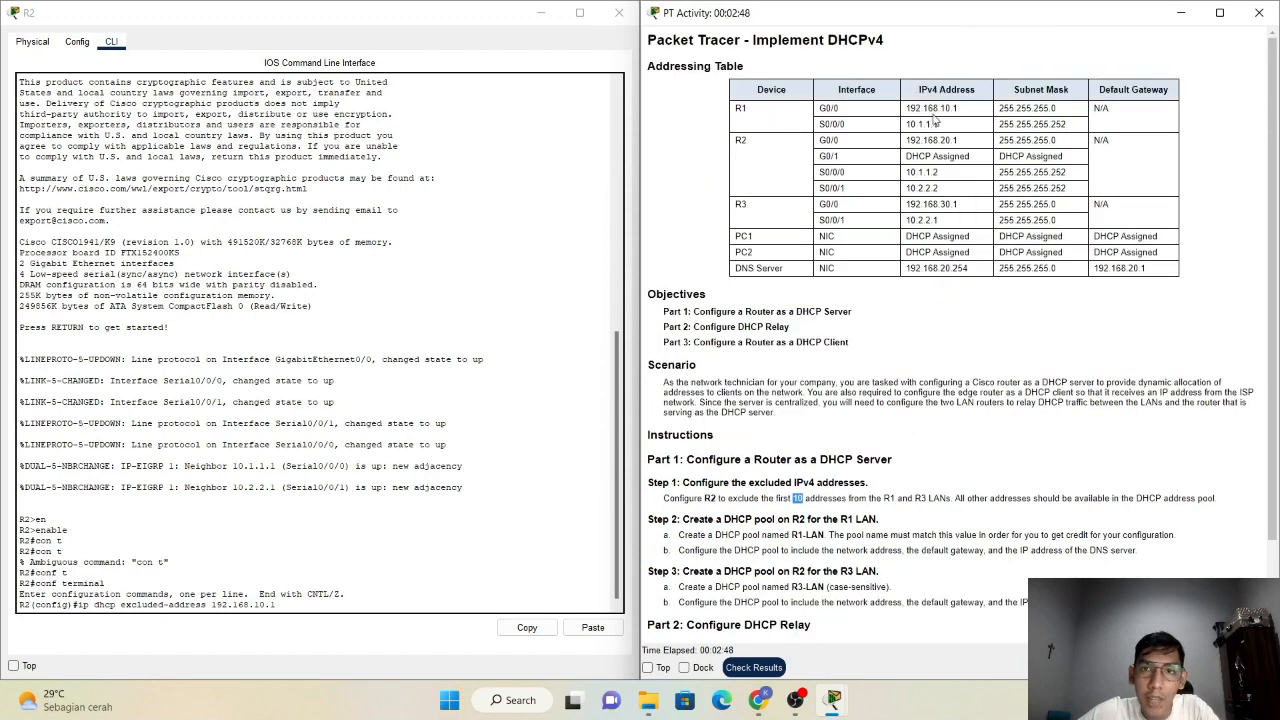
{"action": "scroll", "coordinate": [914, 113], "scroll_direction": "up", "scroll_amount": 3}
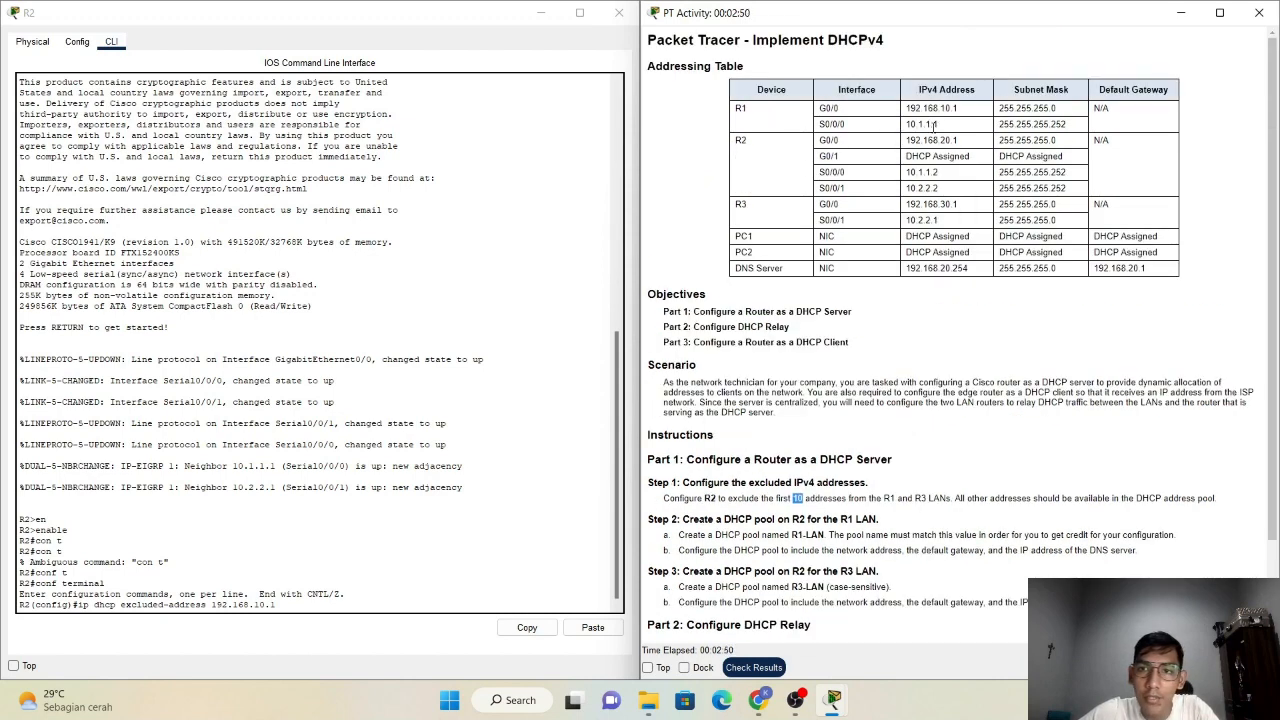
{"action": "left_click_drag", "start_coordinate": [906, 108], "coordinate": [960, 115]}
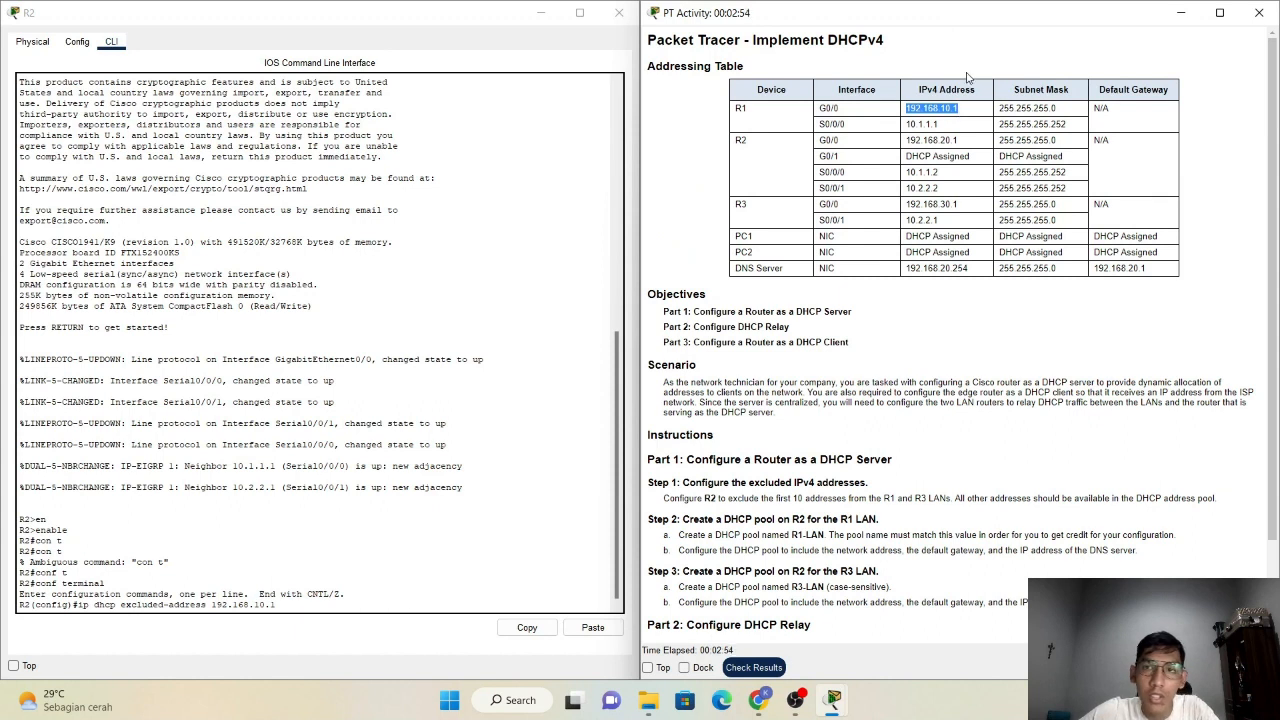
{"action": "scroll", "coordinate": [870, 470], "scroll_direction": "down", "scroll_amount": 1}
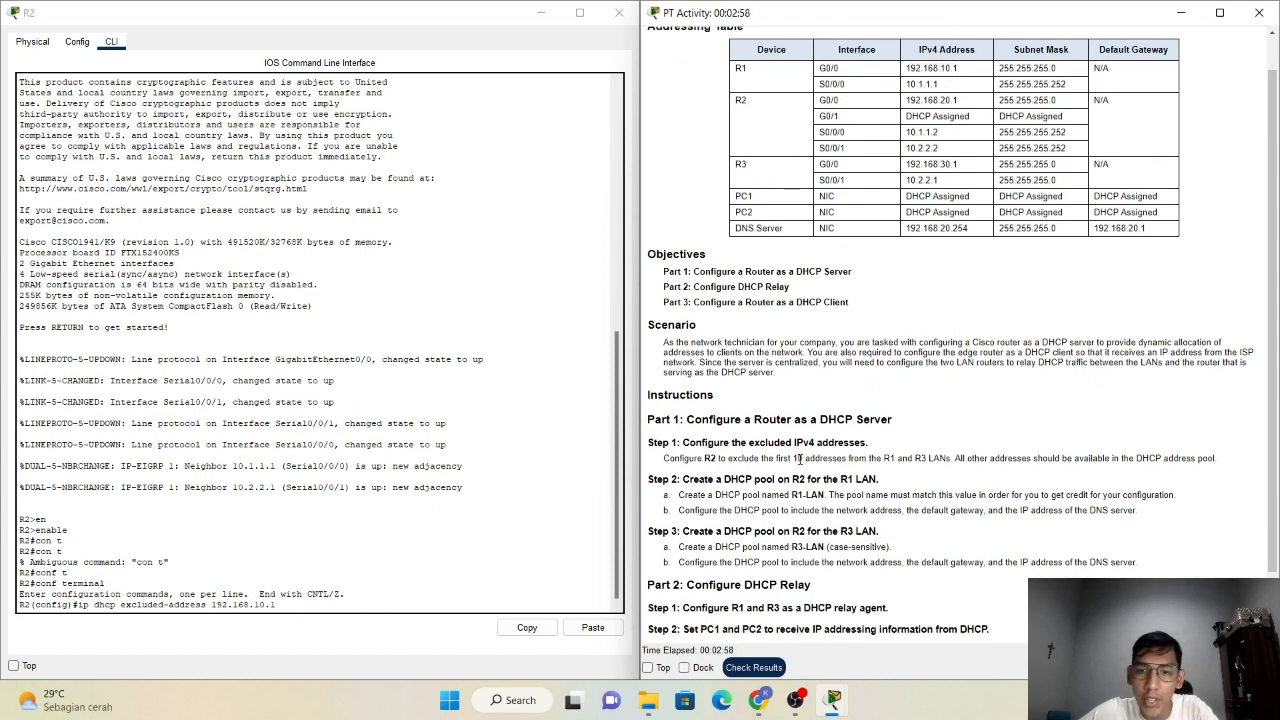
{"action": "double_click", "coordinate": [797, 458]}
{"action": "left_click", "coordinate": [307, 607]}
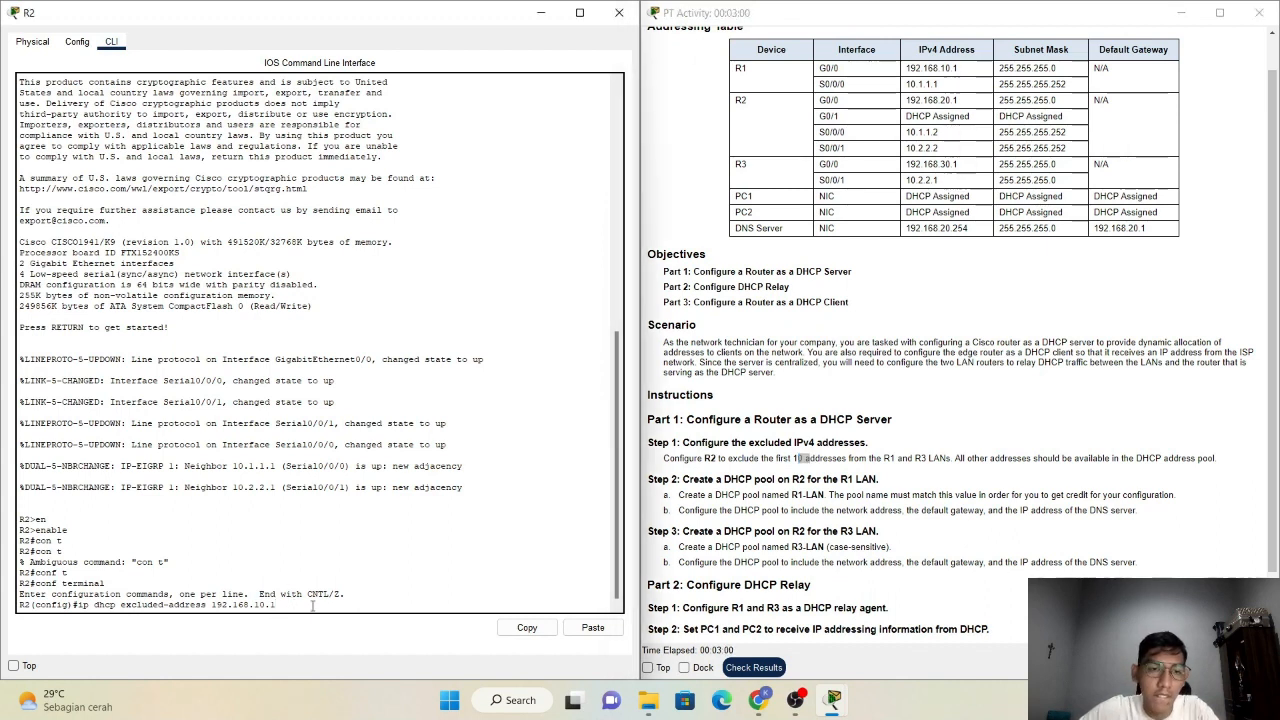
{"action": "type", "text": "192.168."}
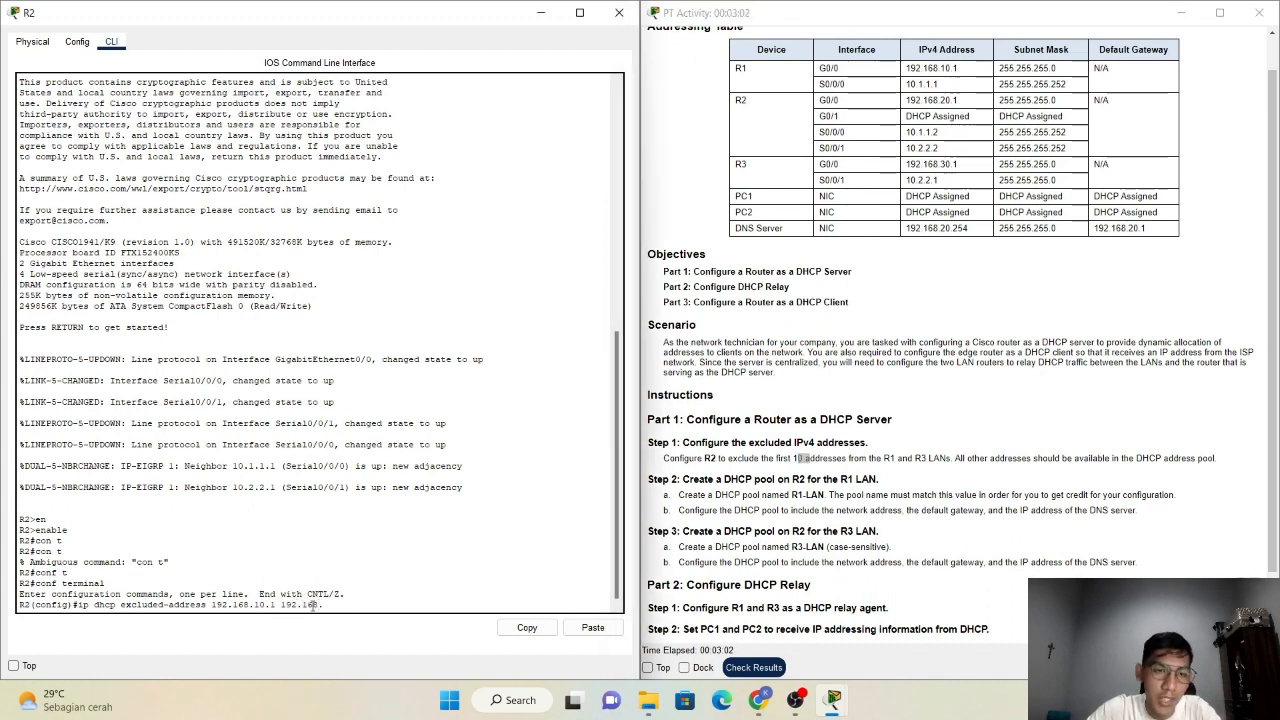
{"action": "type", "text": "10.10"}
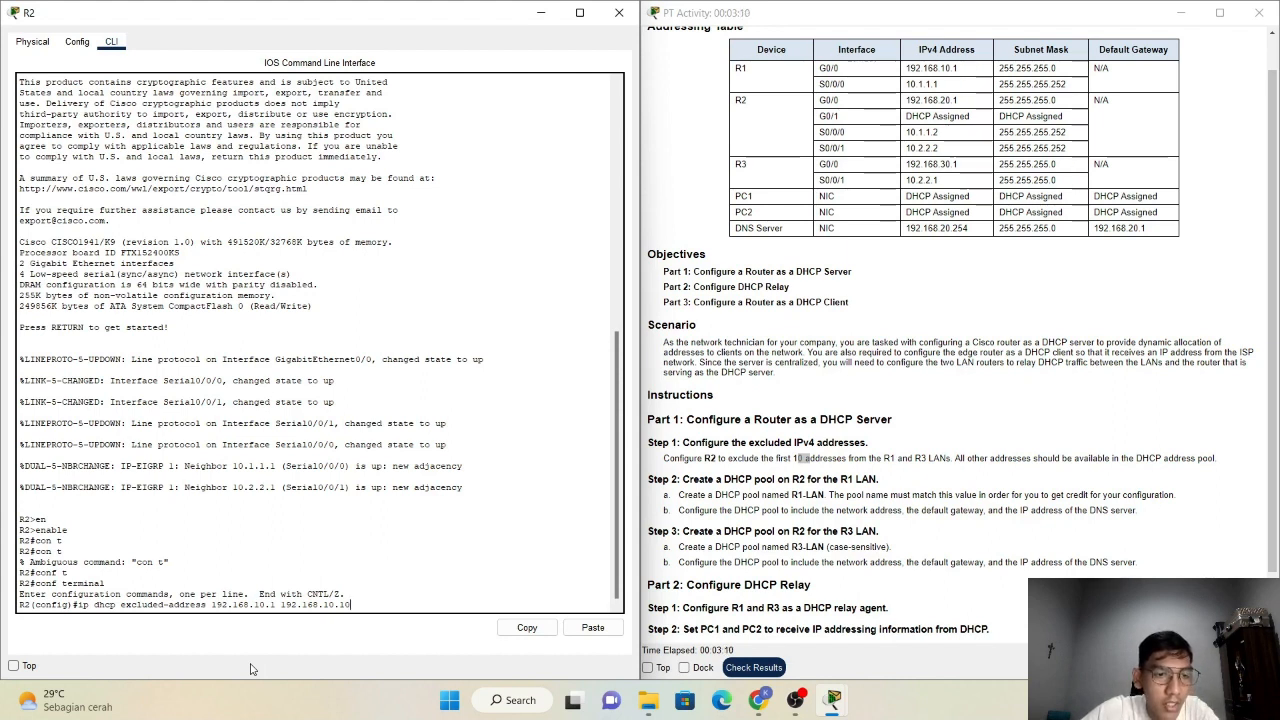
{"action": "key", "text": "Return"}
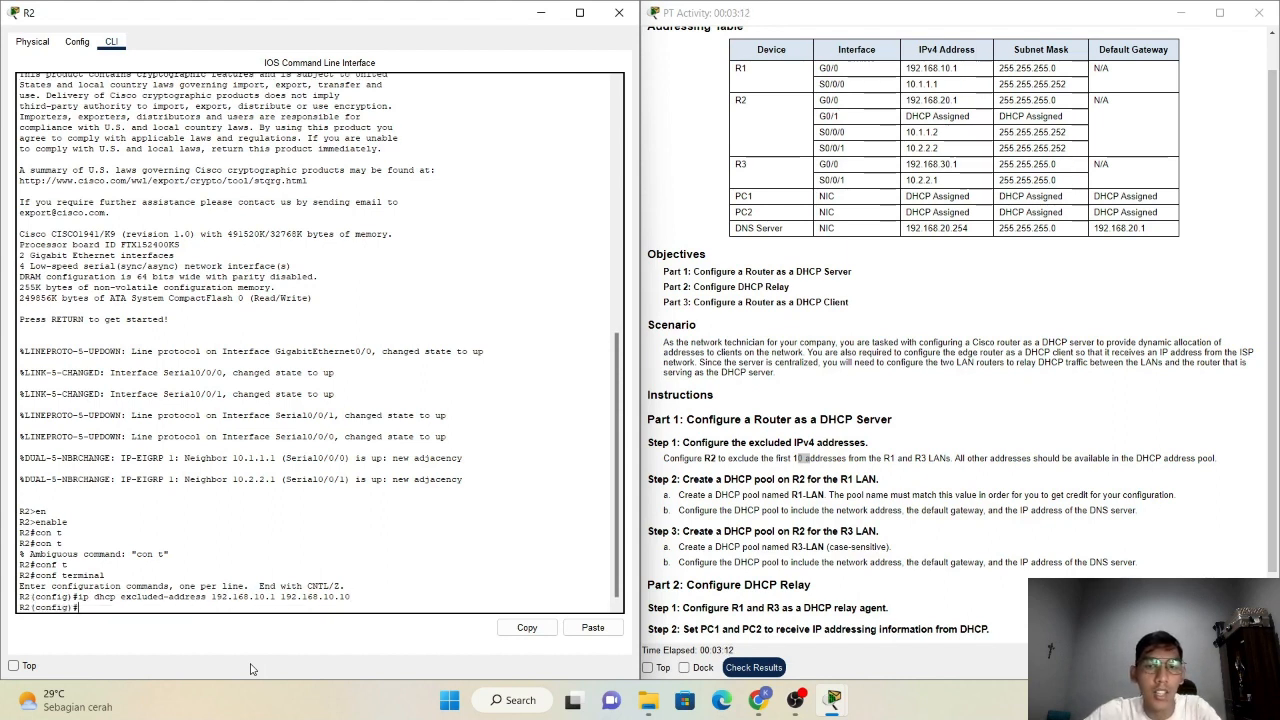
Reuse the previous excluded-address command to exclude 192.168.30.1 through 192.168.30.10 for the R3 LAN.
{"action": "key", "text": "Up"}
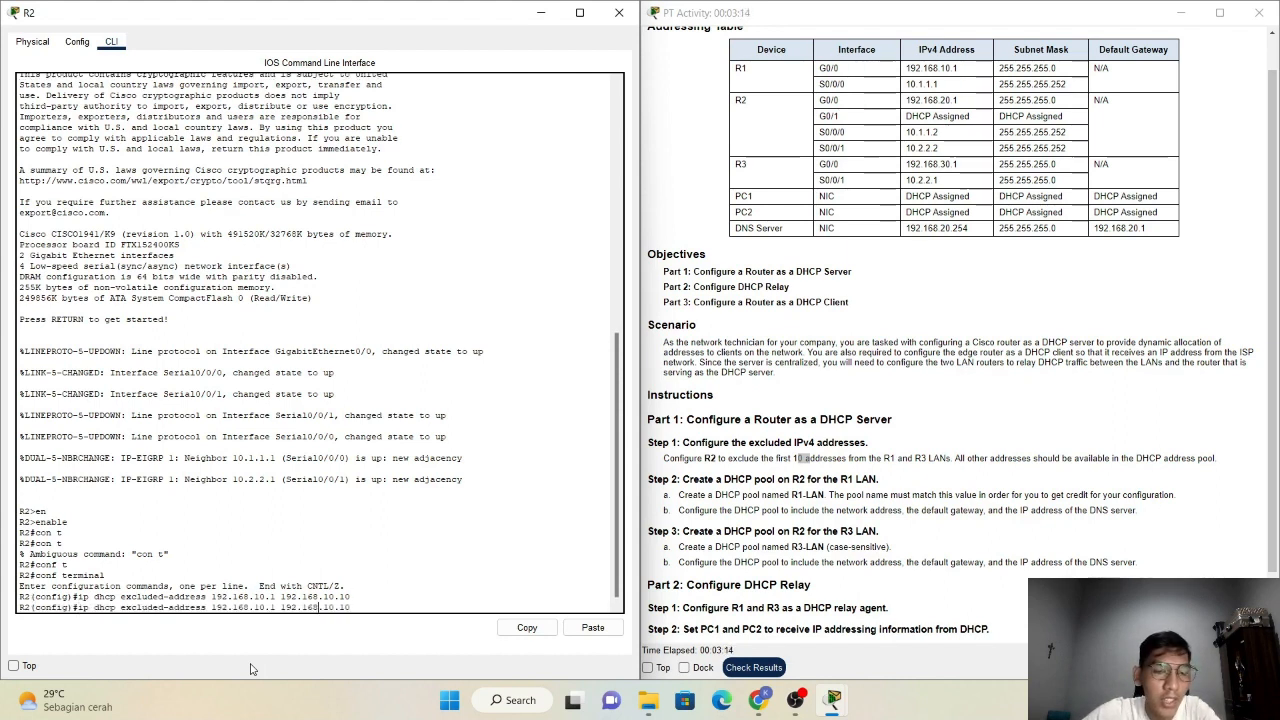
{"action": "key", "text": "Left"}
{"action": "key", "text": "Left"}
{"action": "key", "text": "Left"}
{"action": "key", "text": "Left"}
{"action": "key", "text": "Left"}
{"action": "key", "text": "Left"}
{"action": "key", "text": "Left"}
{"action": "key", "text": "Left"}
{"action": "key", "text": "Left"}
{"action": "key", "text": "Left"}
{"action": "key", "text": "Left"}
{"action": "key", "text": "Left"}
{"action": "key", "text": "Left"}
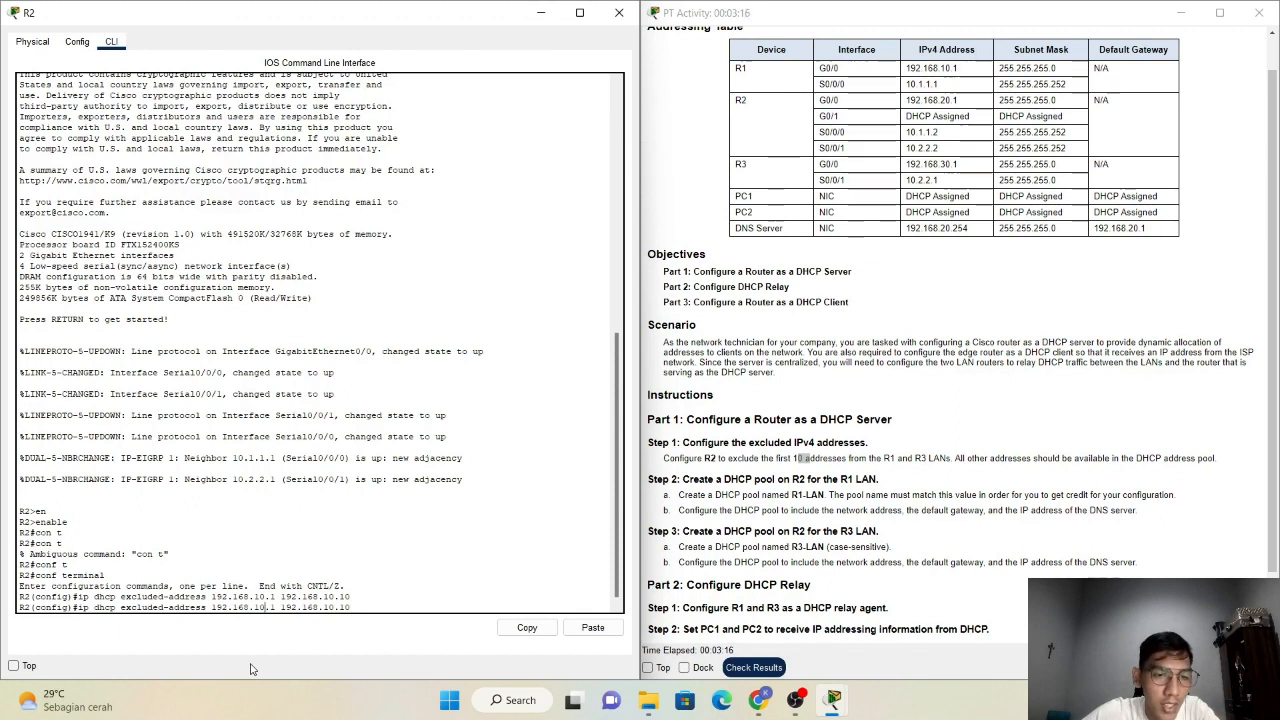
{"action": "key", "text": "BackSpace"}
{"action": "type", "text": "3"}
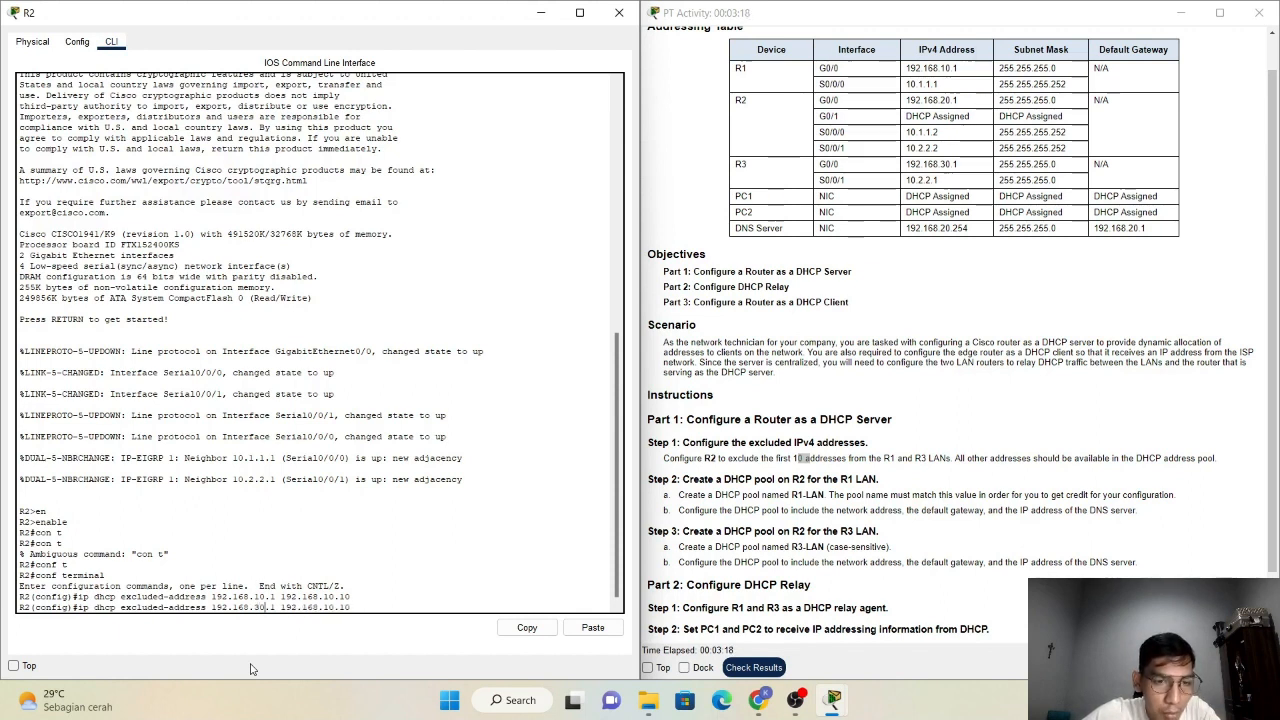
{"action": "key", "text": "Left"}
{"action": "key", "text": "Left"}
{"action": "key", "text": "Left"}
{"action": "key", "text": "BackSpace"}
{"action": "type", "text": "3"}
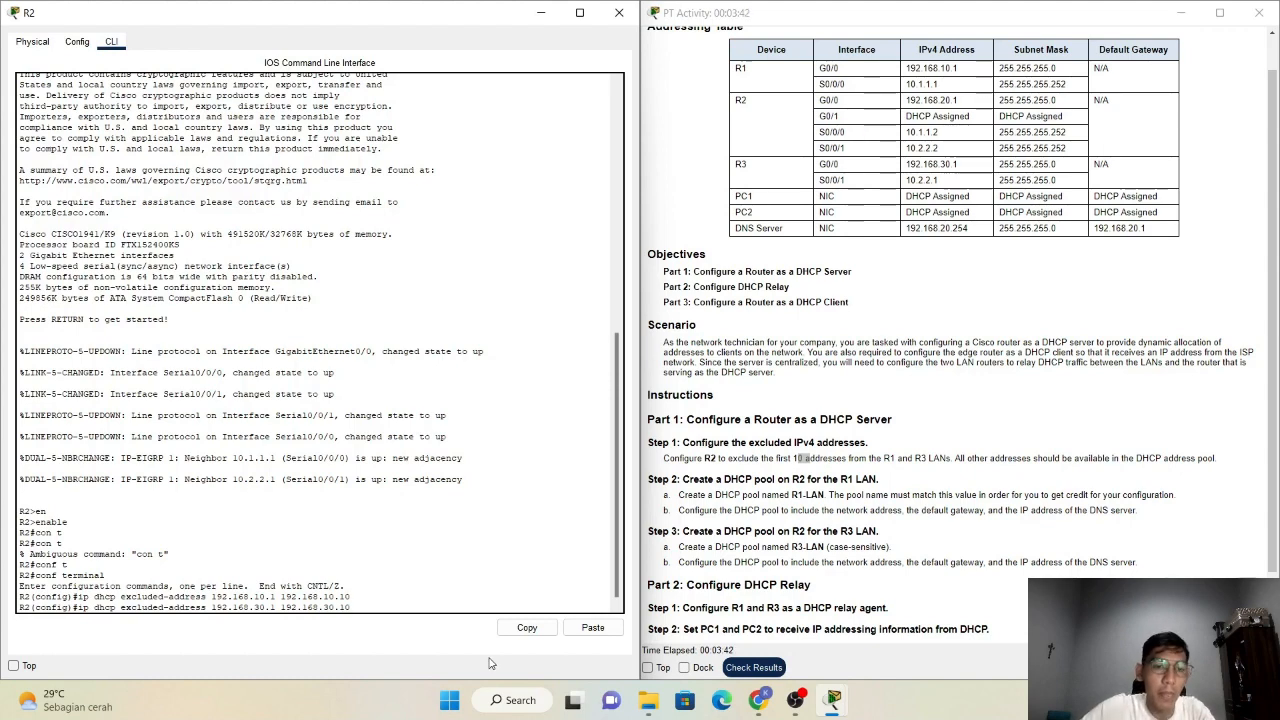
{"action": "key", "text": "Return"}
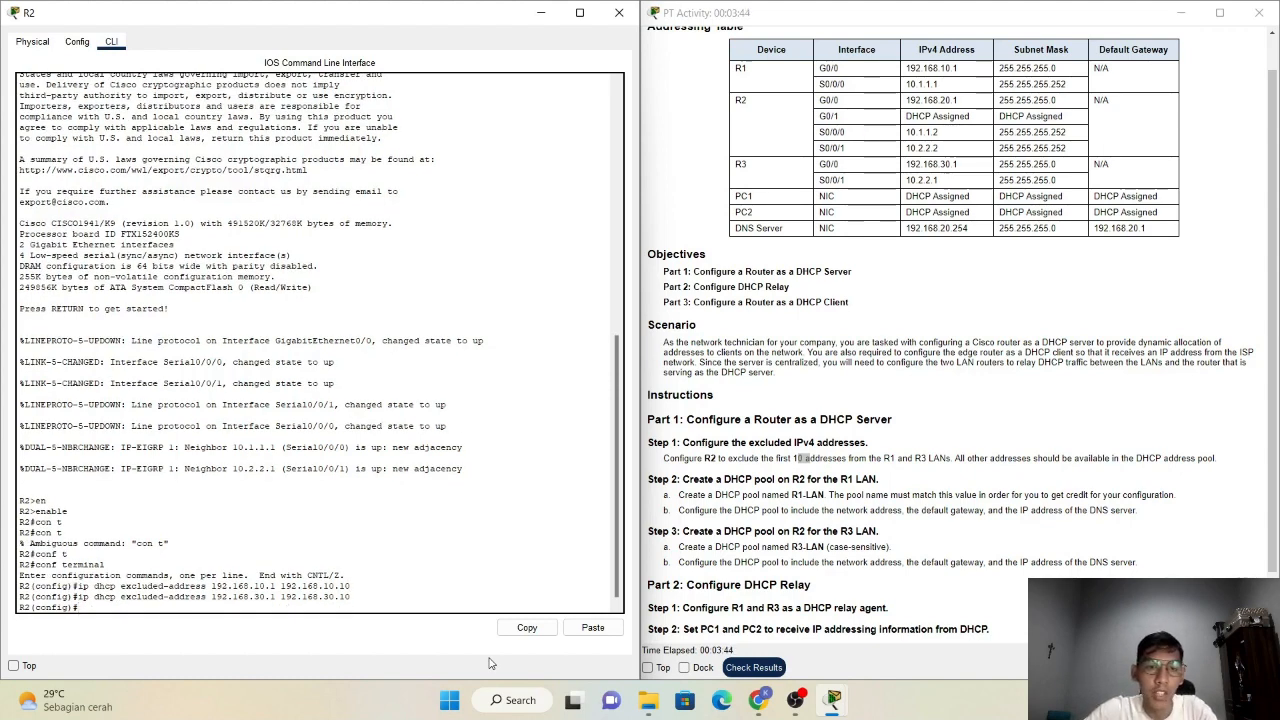
Create a DHCP pool named R1-LAN on R2 with the ip dhcp pool command.
{"action": "type", "text": "ip"}
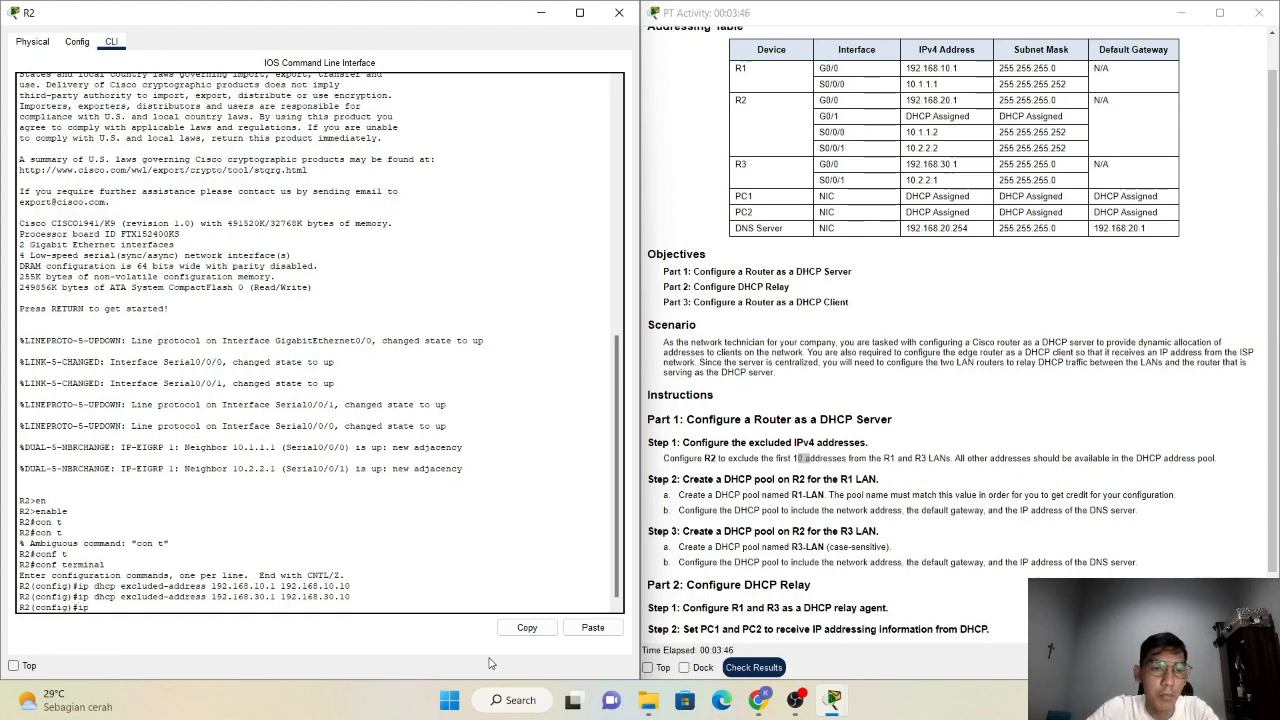
{"action": "type", "text": " dhcp pool"}
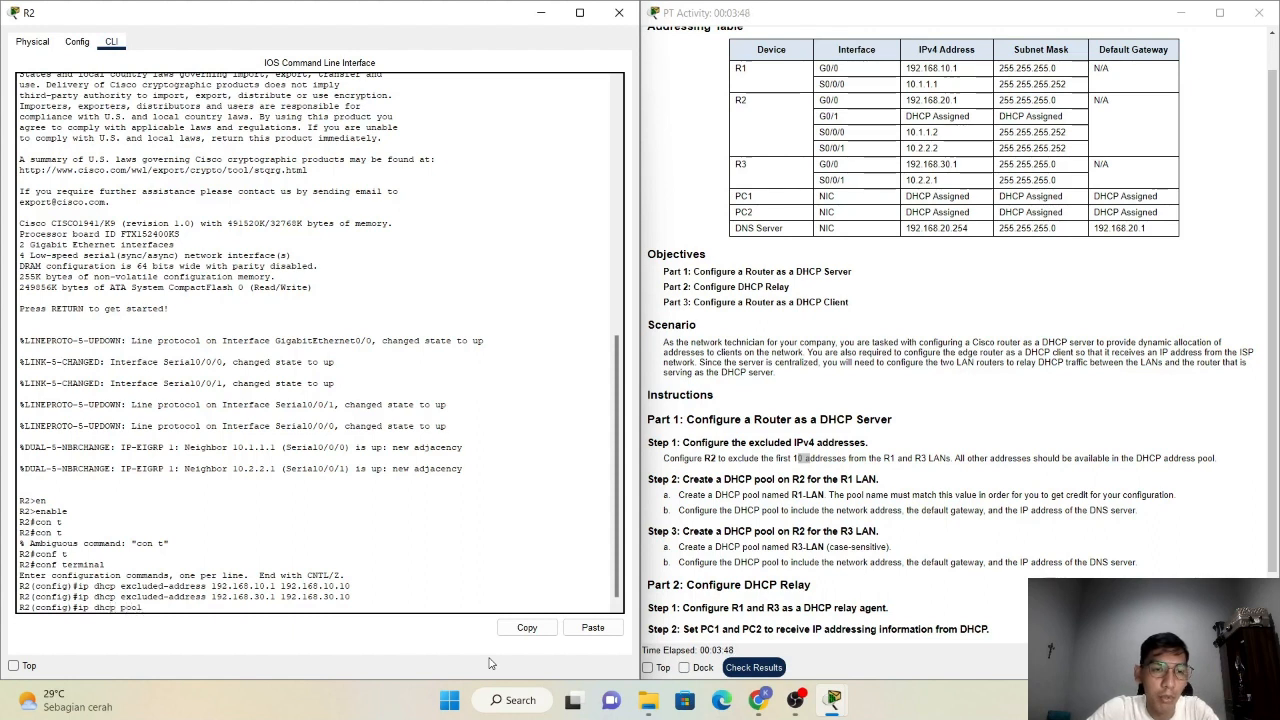
{"action": "key", "text": "Caps_Lock"}
{"action": "type", "text": "R1-LAN"}
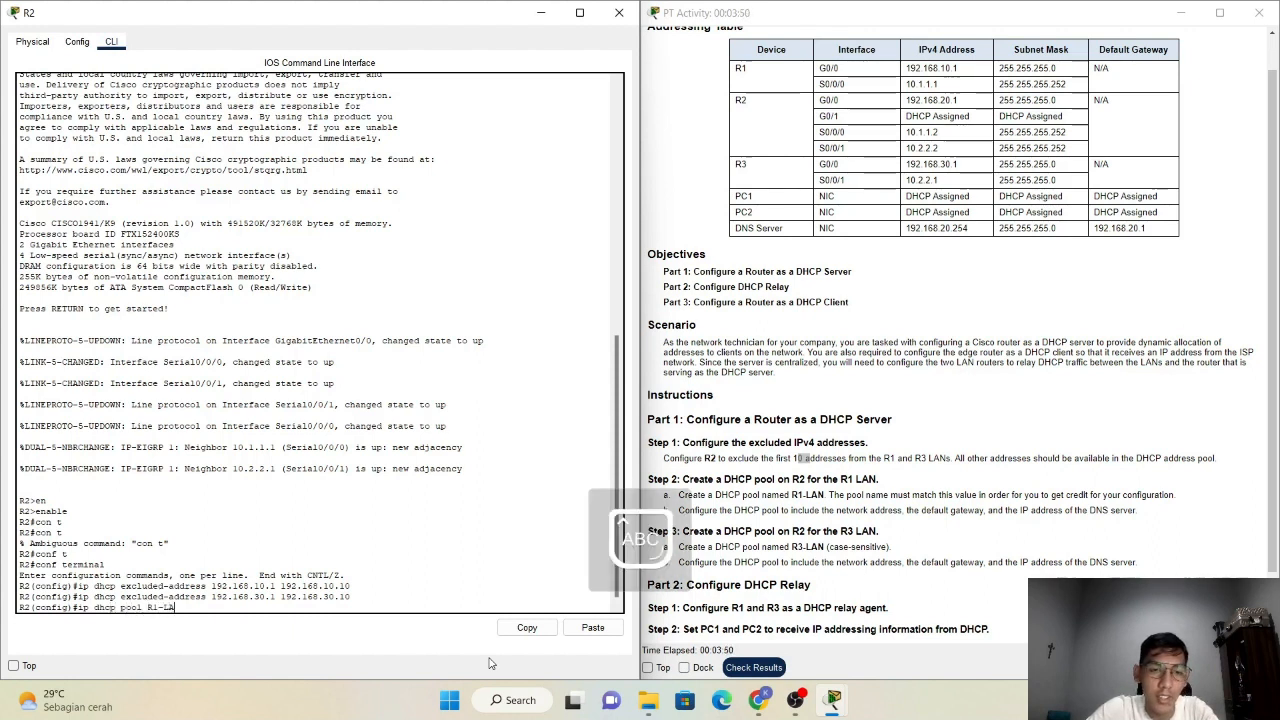
{"action": "mouse_move", "coordinate": [648, 700]}
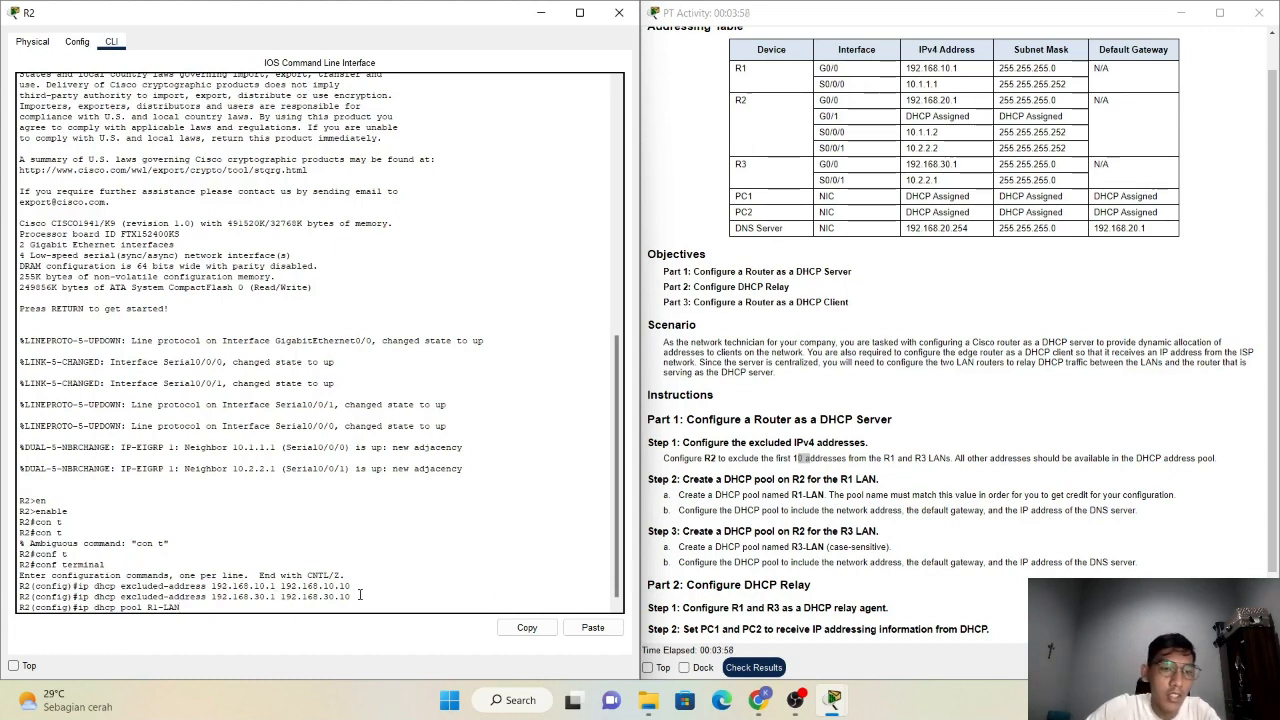
{"action": "key", "text": "Return"}
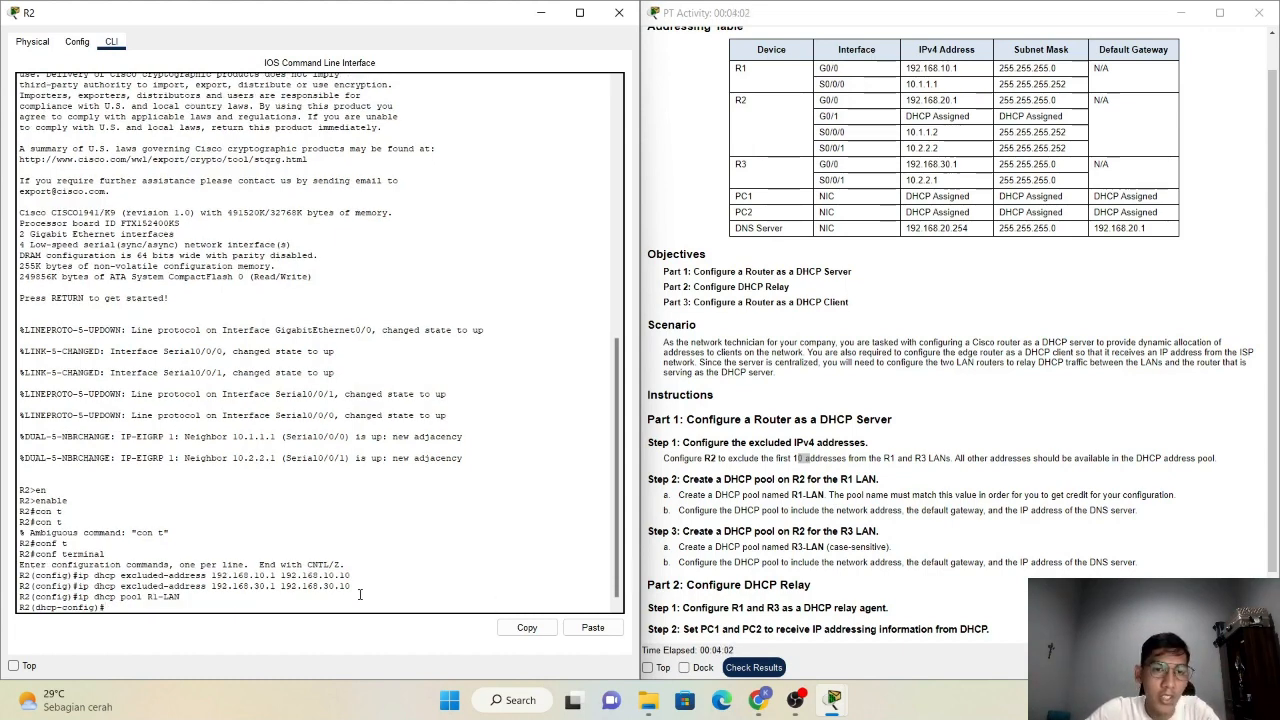
Set the R1-LAN pool's network to 192.168.10.0 with subnet mask 255.255.255.0.
{"action": "type", "text": "networ"}
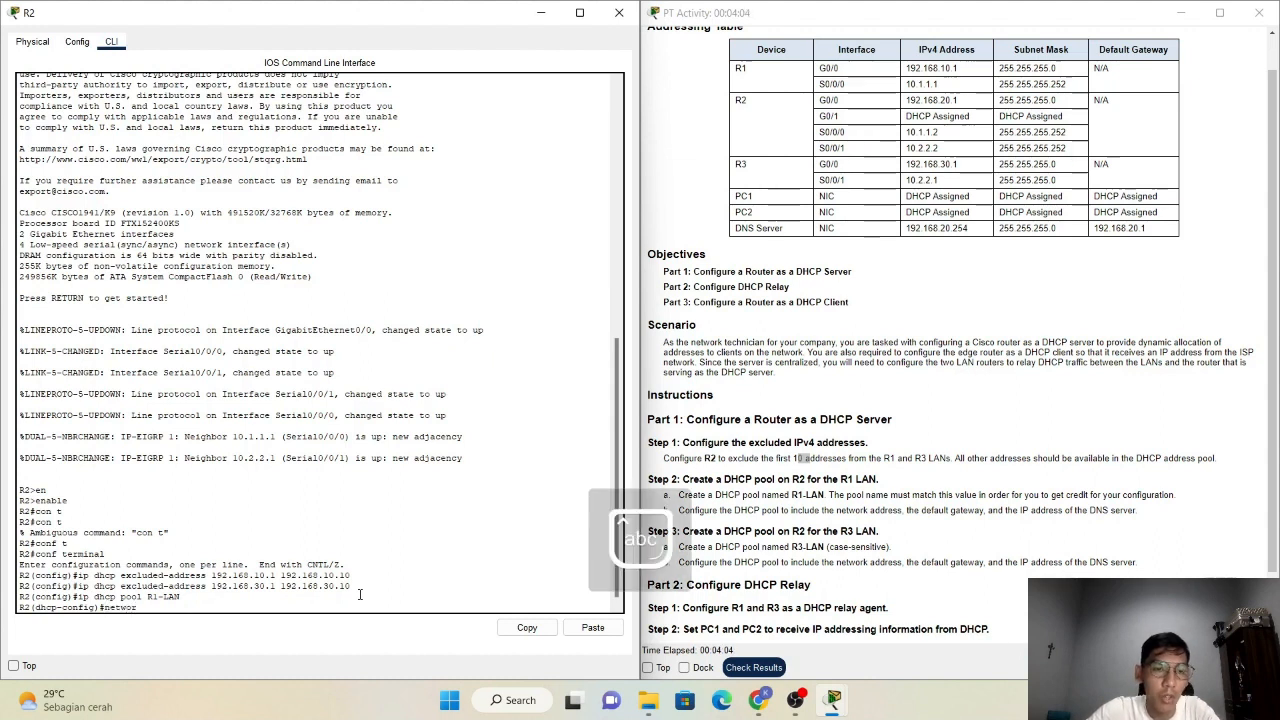
{"action": "type", "text": "k 192."}
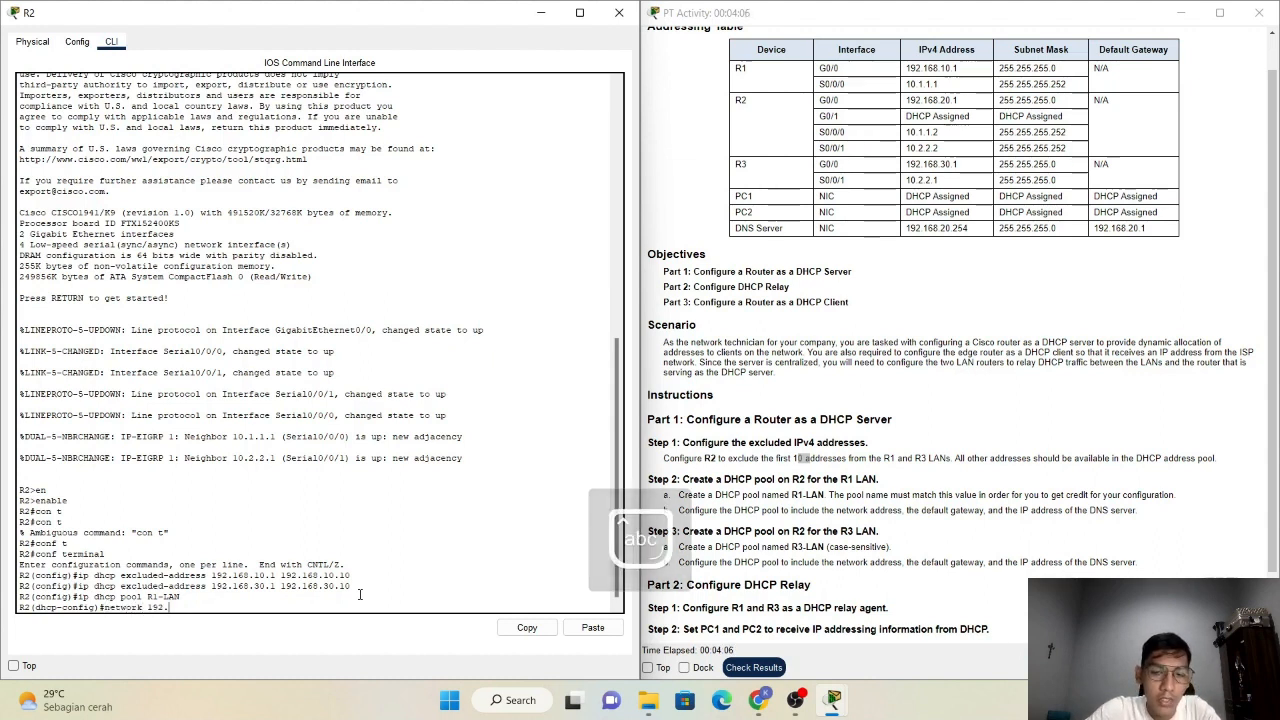
{"action": "type", "text": "168.10.0"}
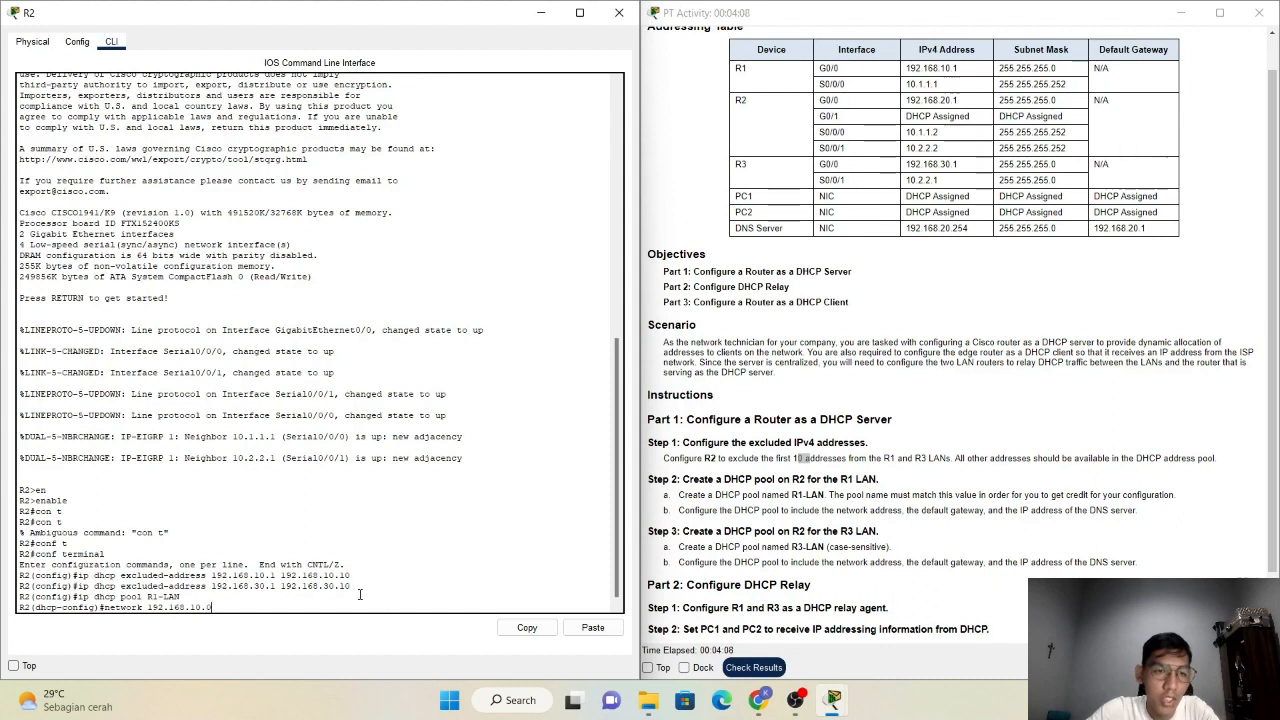
{"action": "type", "text": " 255.255.255.0"}
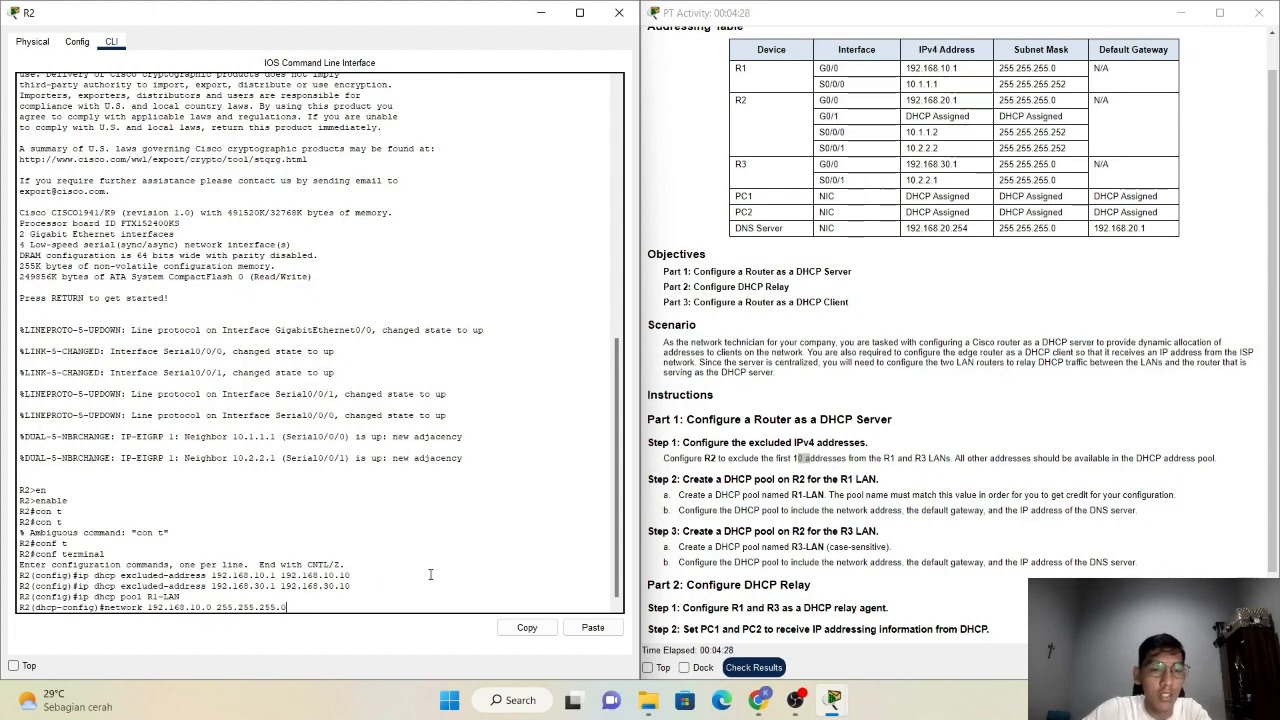
{"action": "key", "text": "Return"}
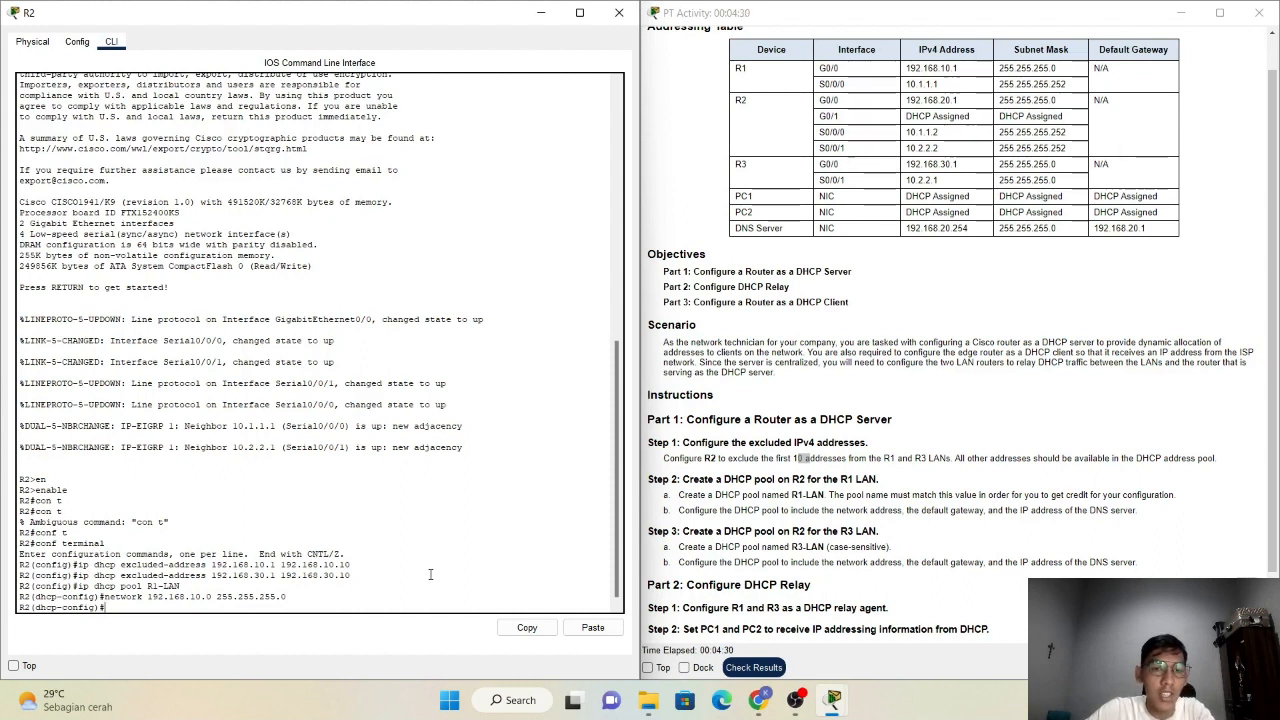
Set the R1-LAN pool's default gateway to 192.168.10.1 with the default-router command.
{"action": "type", "text": "default"}
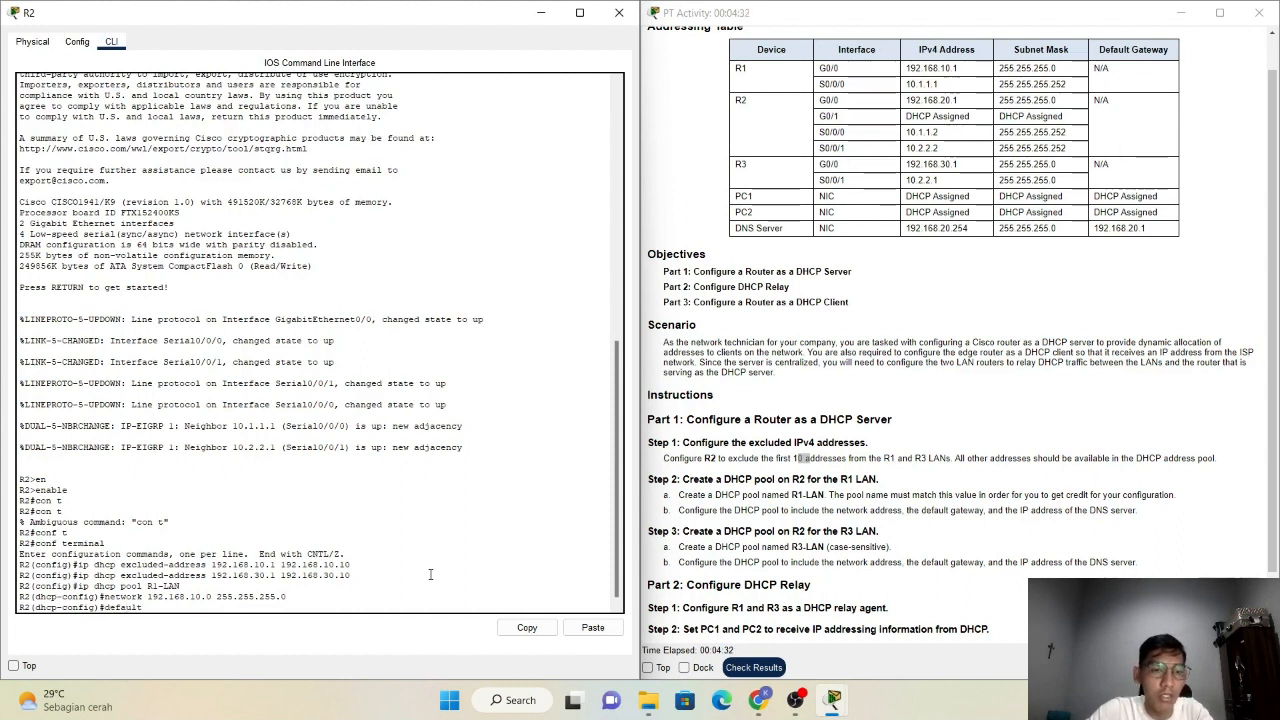
{"action": "type", "text": "-rou"}
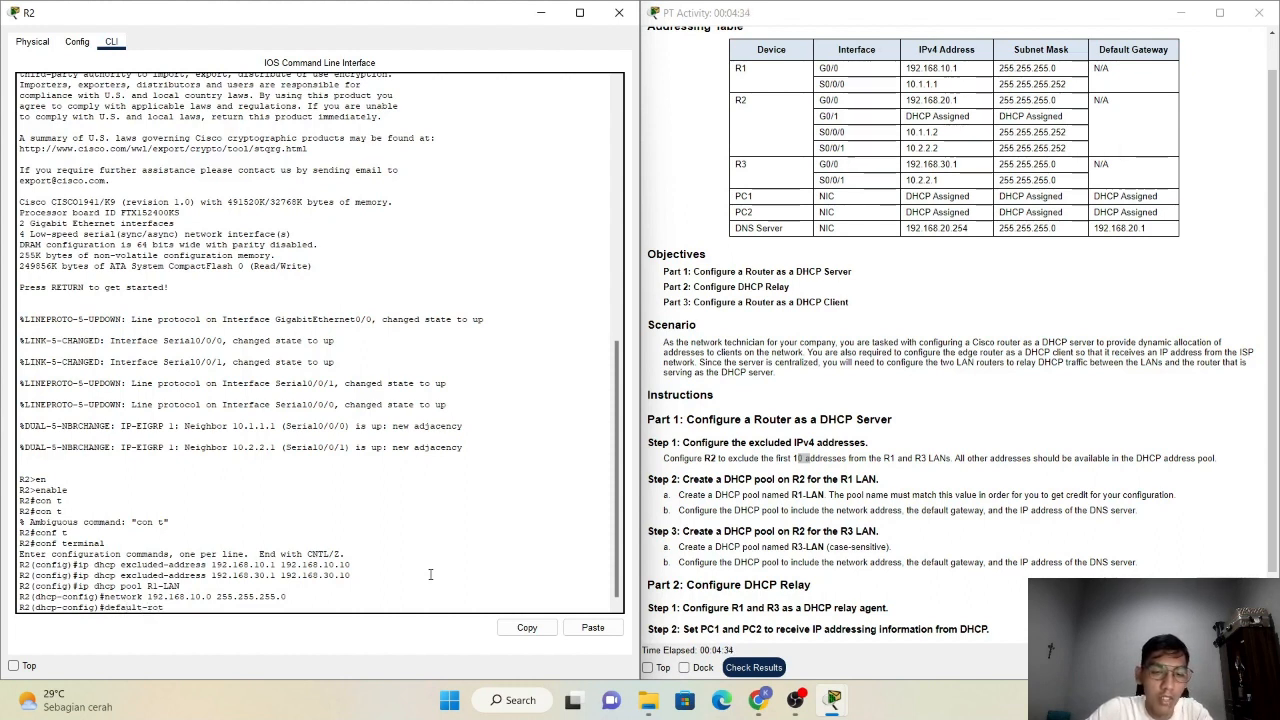
{"action": "type", "text": "ter"}
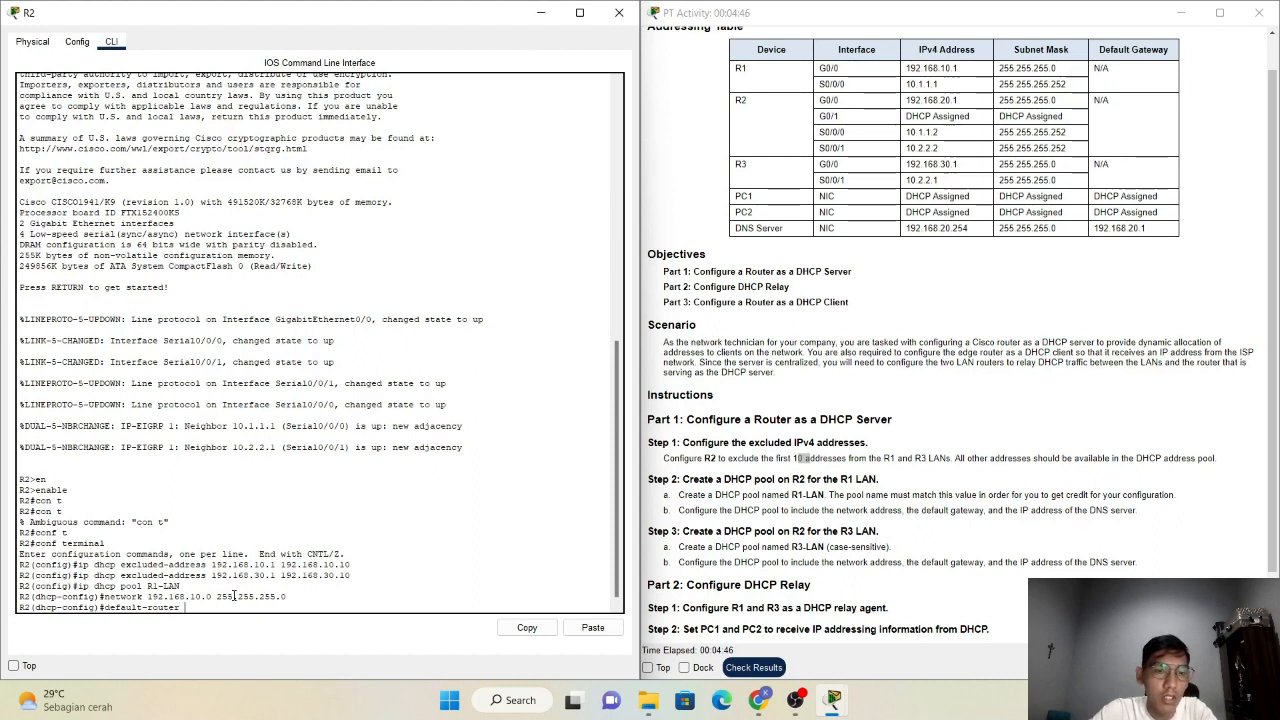
{"action": "type", "text": "192.168"}
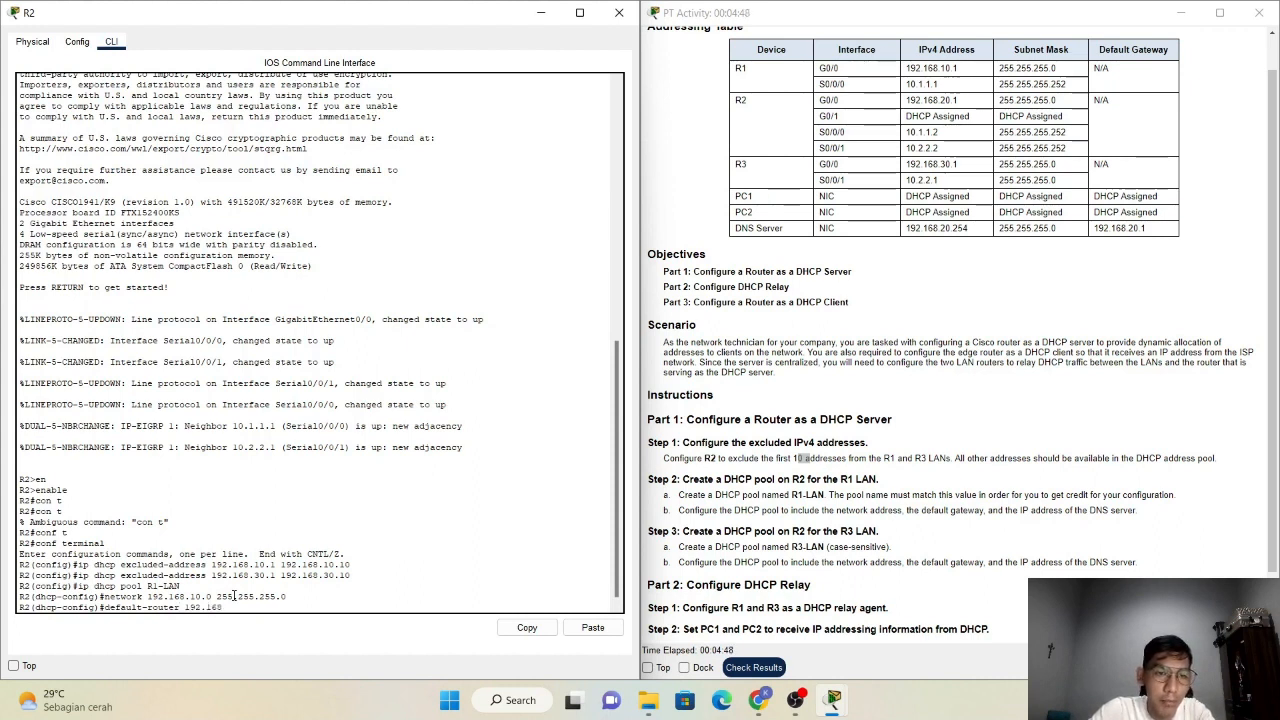
{"action": "type", "text": ".10."}
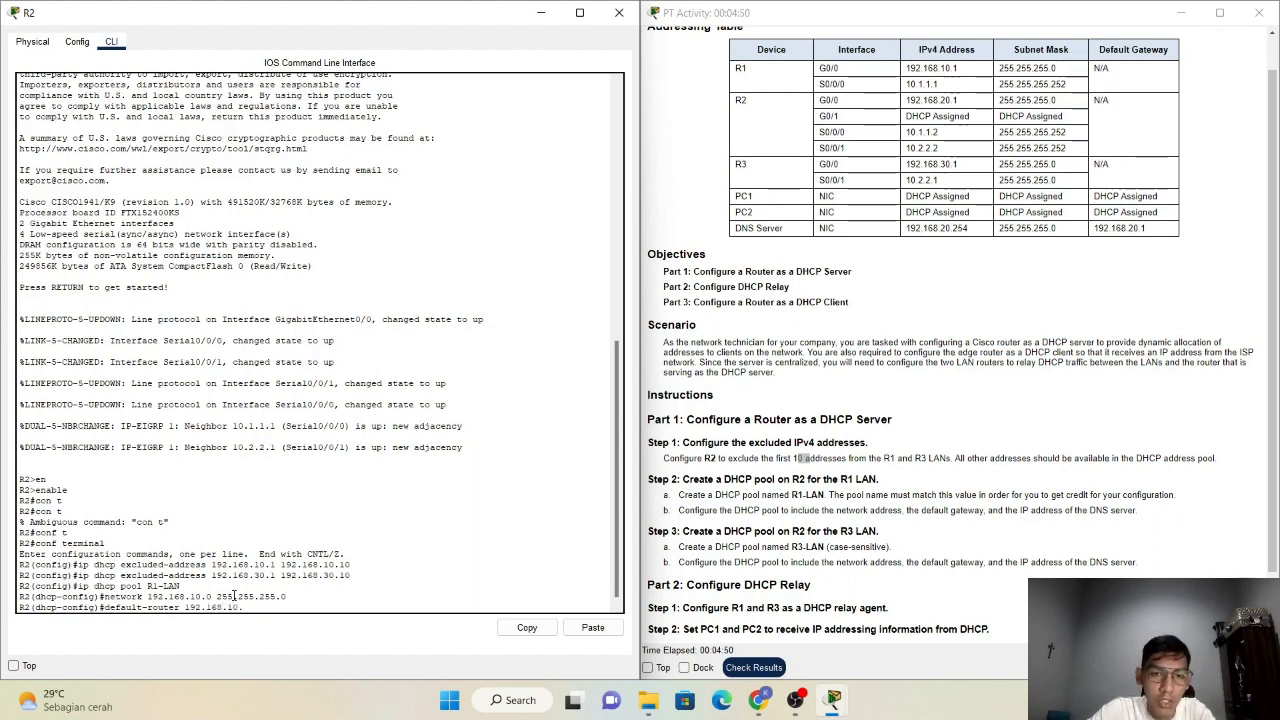
{"action": "type", "text": "1"}
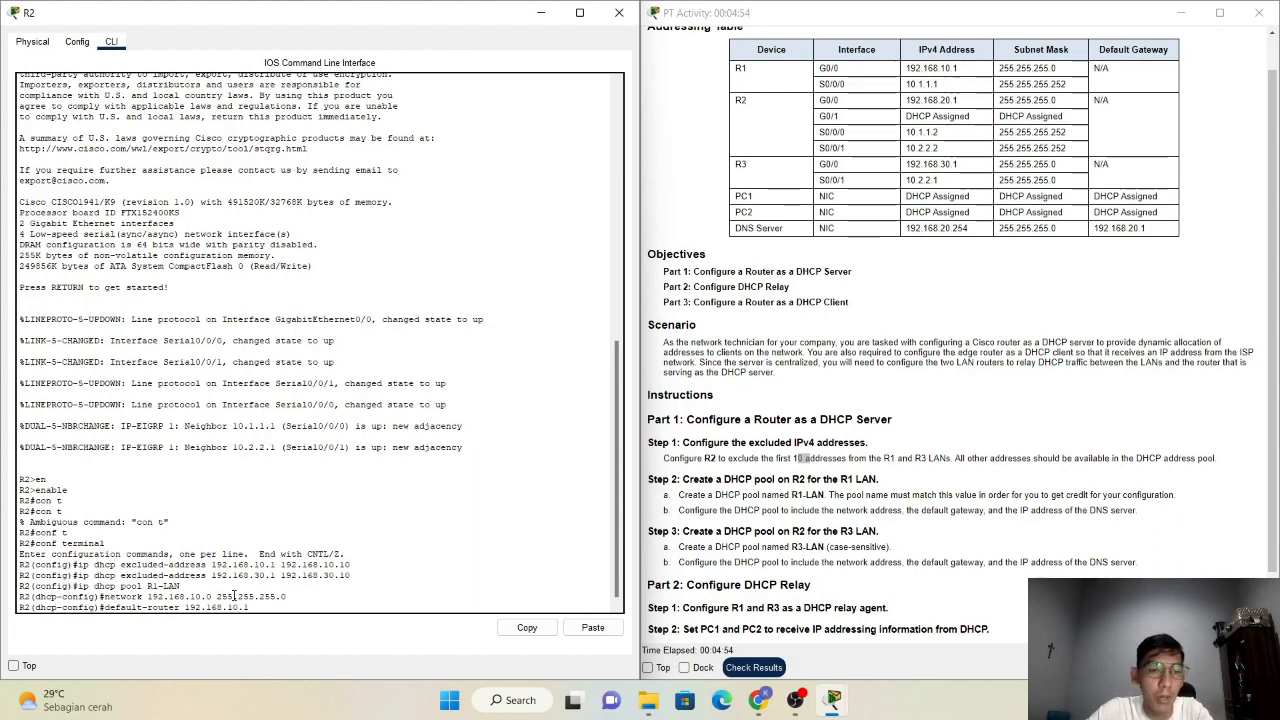
{"action": "key", "text": "Return"}
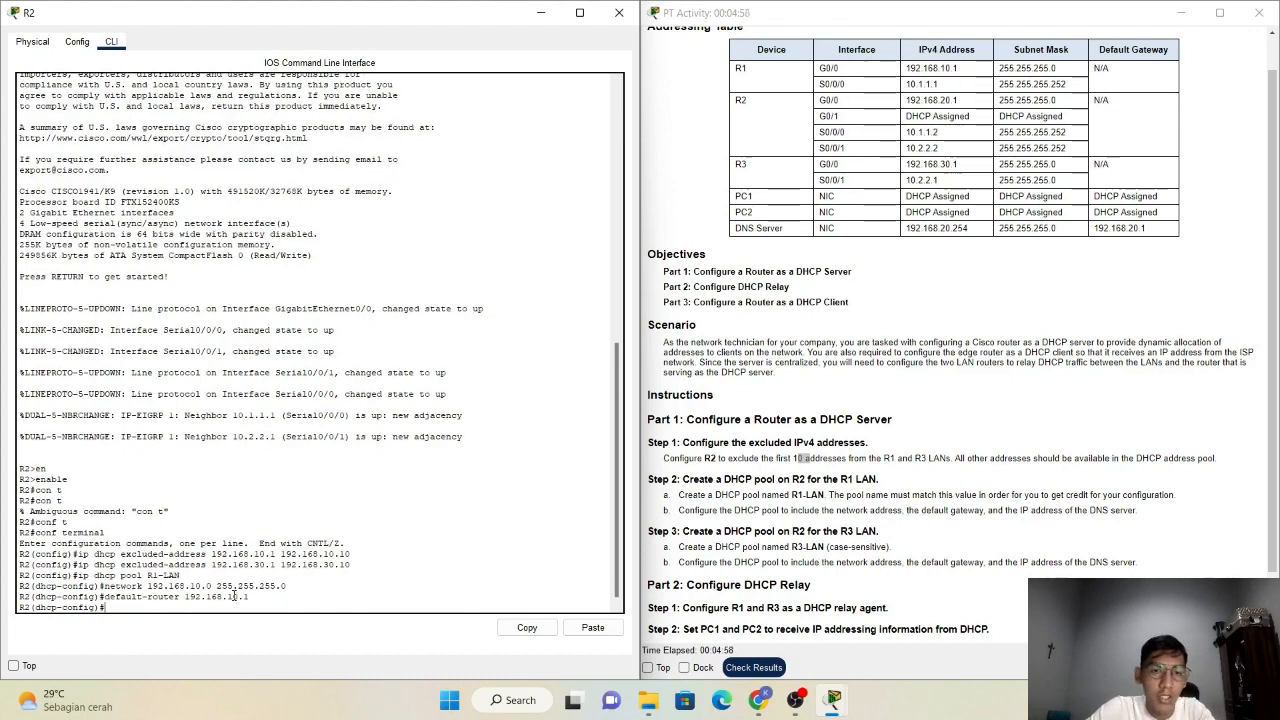
Set the R1-LAN pool's DNS server to 192.168.20.254, checking the address against the addressing table.
{"action": "type", "text": "dns-serv"}
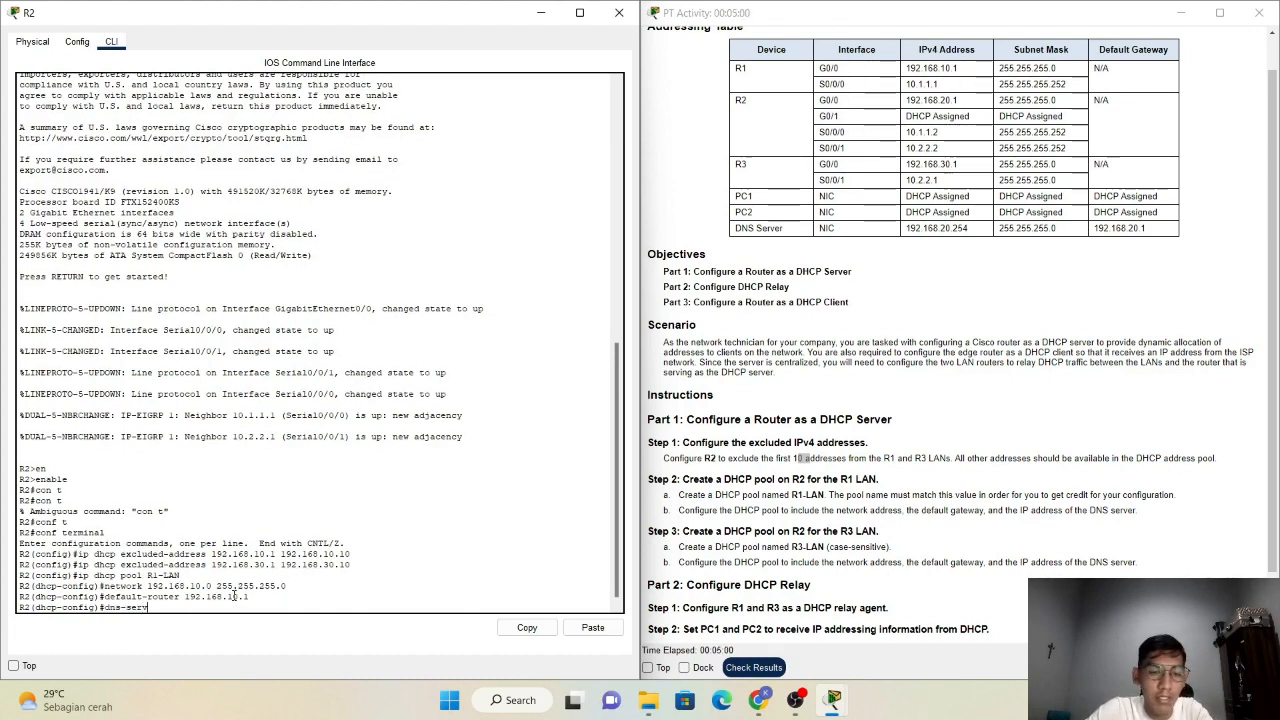
{"action": "type", "text": "er 192"}
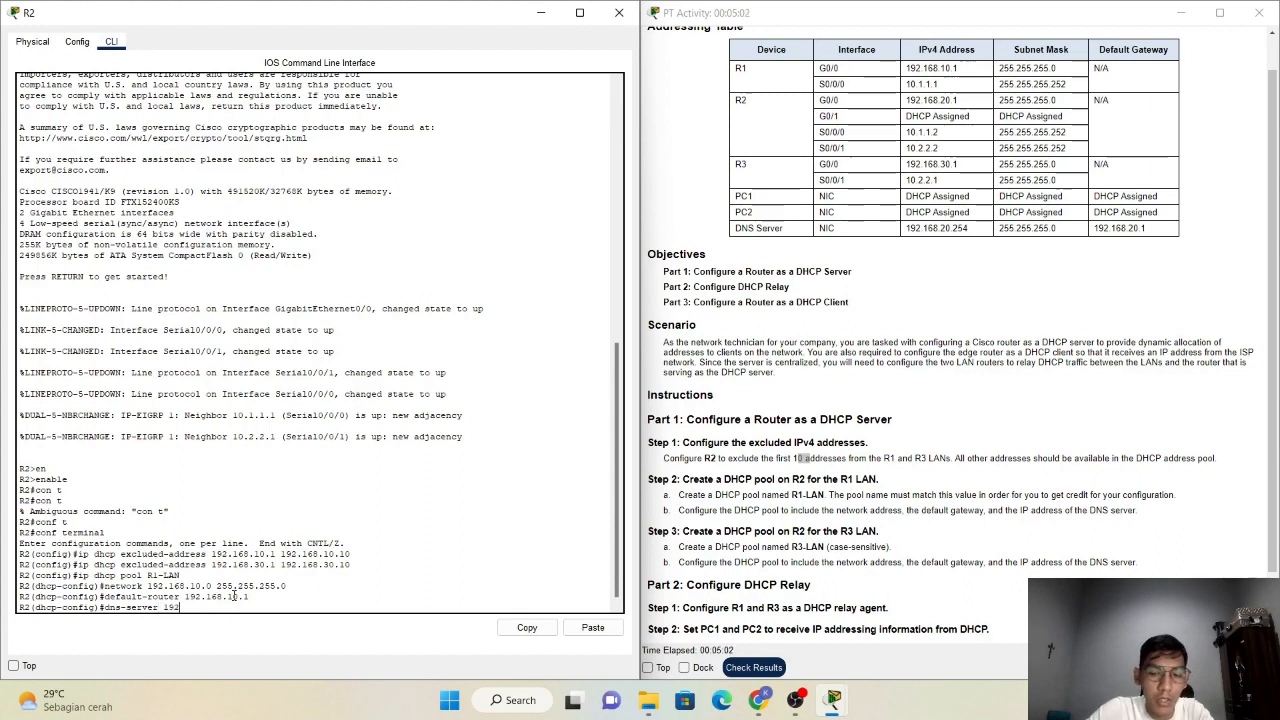
{"action": "type", "text": ".168."}
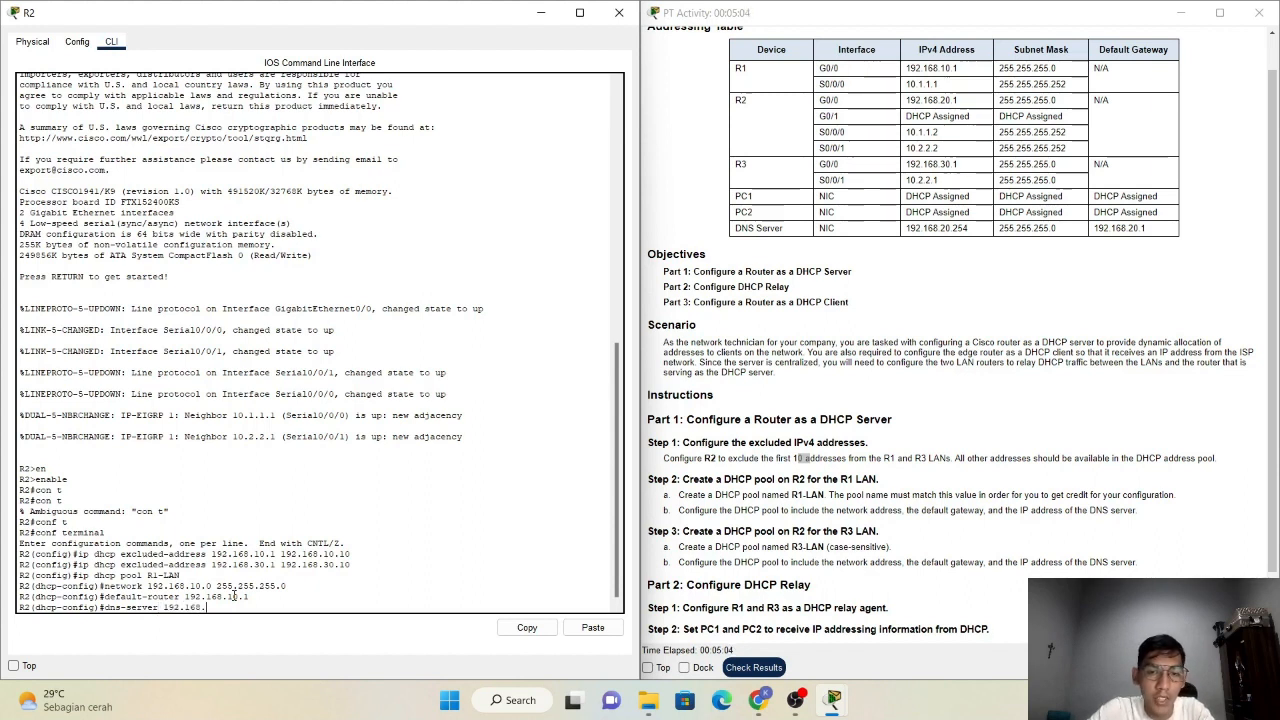
{"action": "type", "text": "20.254"}
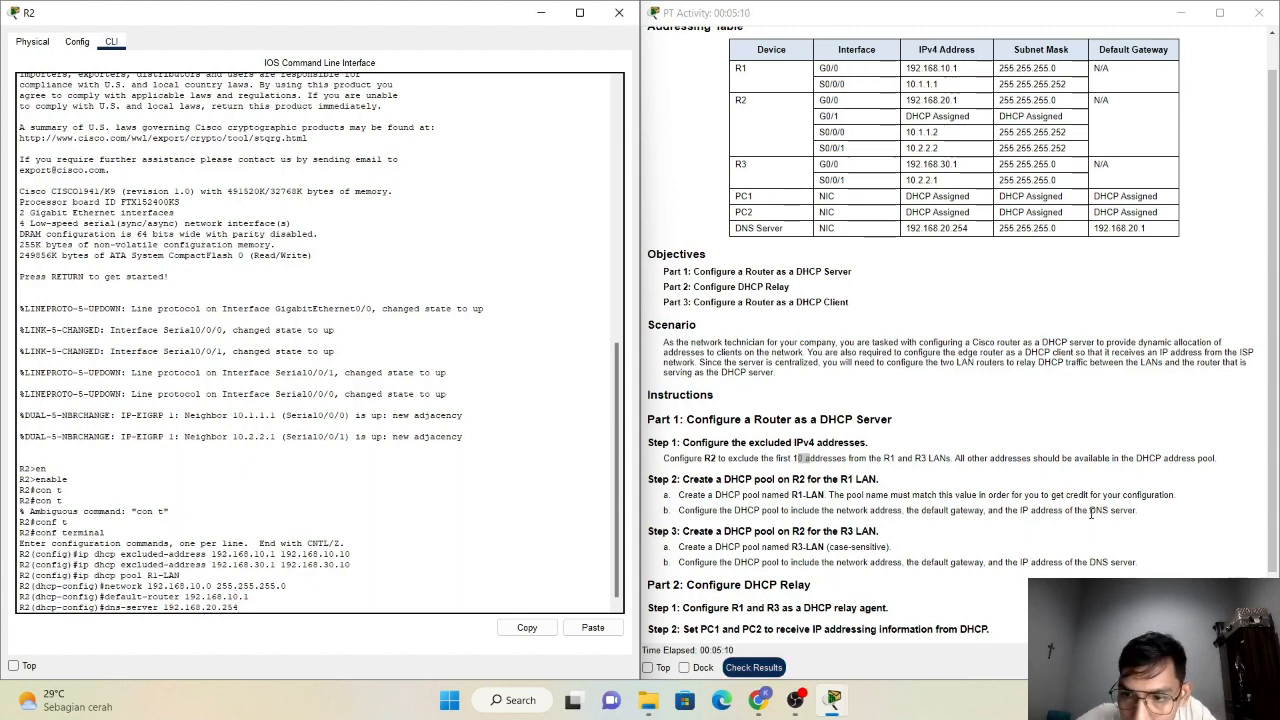
{"action": "left_click_drag", "start_coordinate": [1091, 512], "coordinate": [1169, 518]}
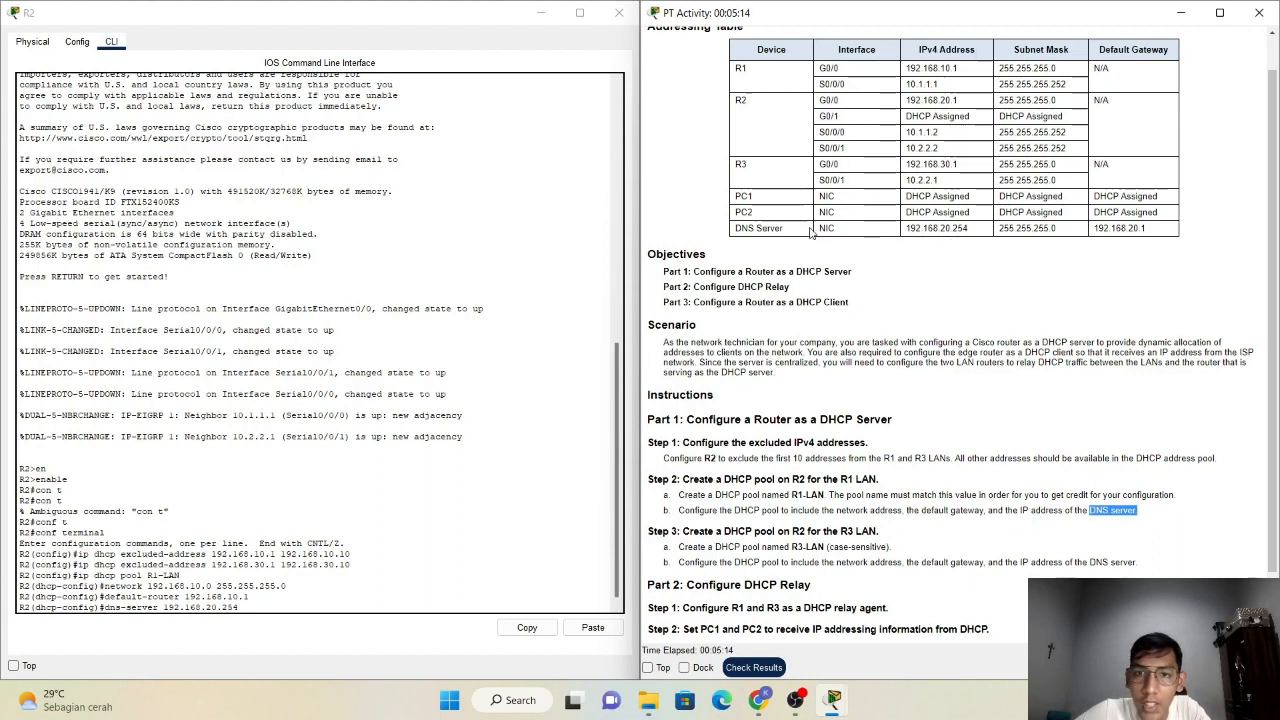
{"action": "left_click_drag", "start_coordinate": [906, 228], "coordinate": [968, 231]}
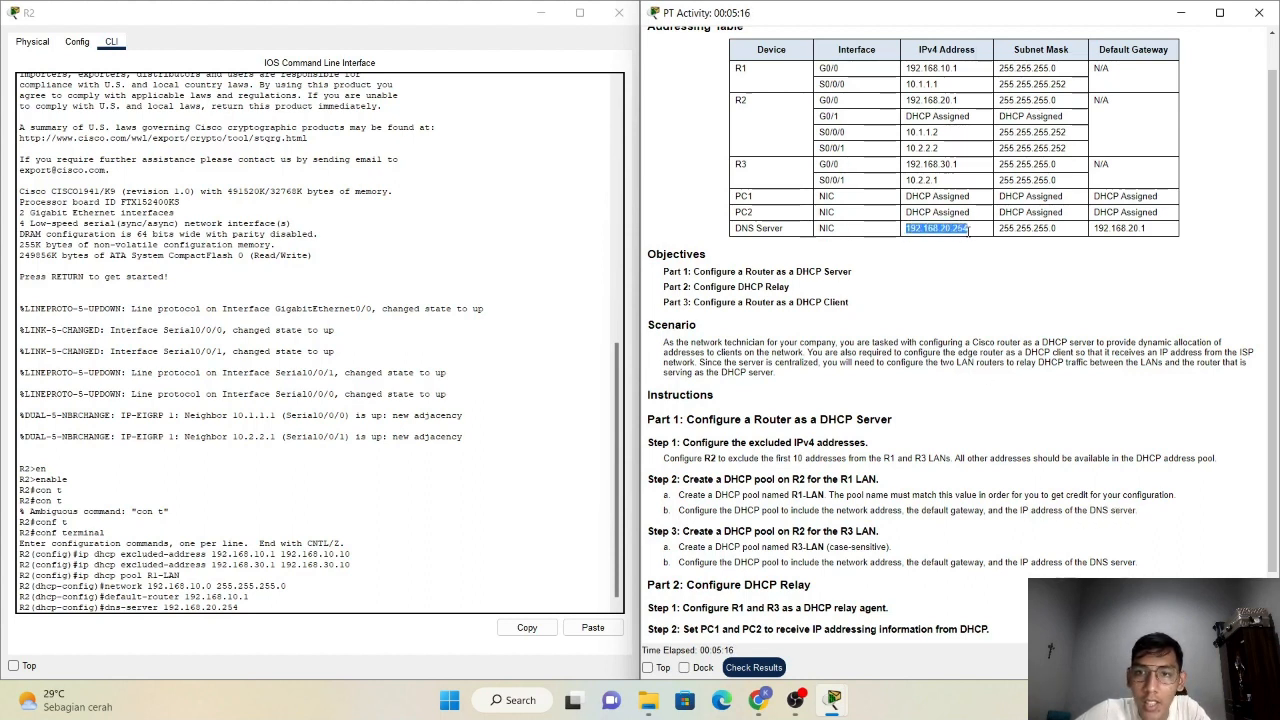
{"action": "left_click", "coordinate": [259, 607]}
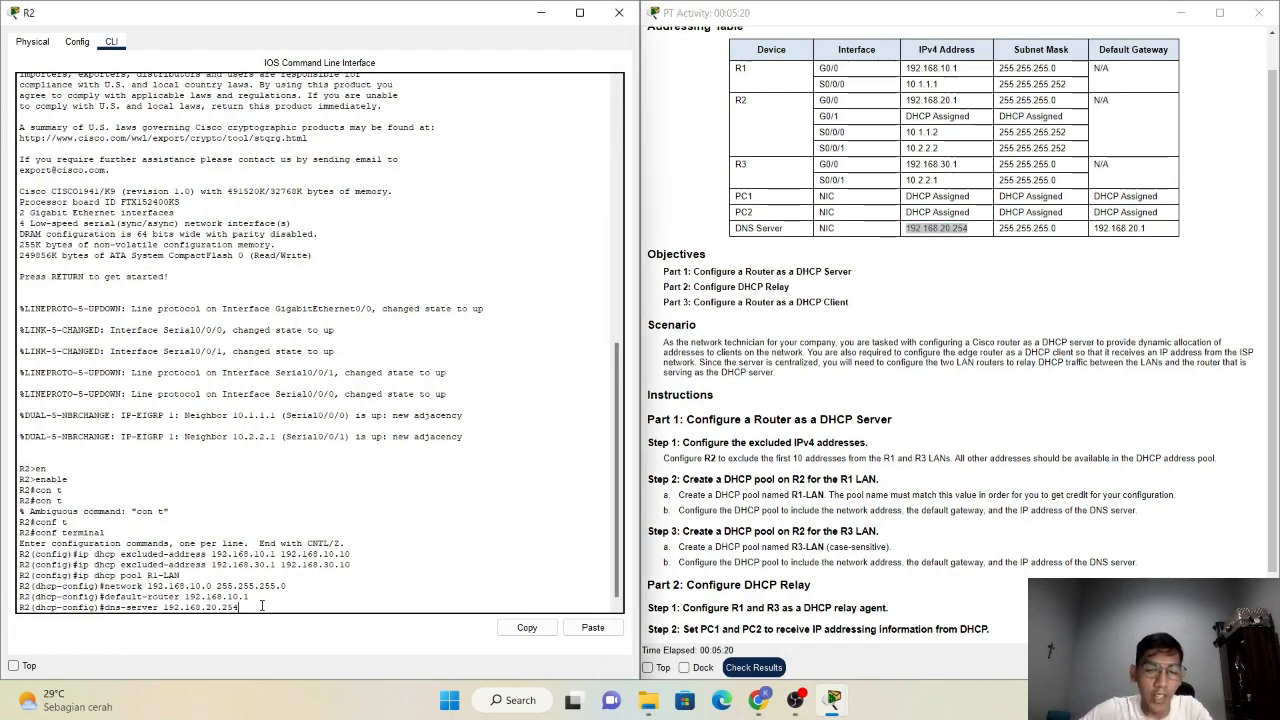
{"action": "key", "text": "Return"}
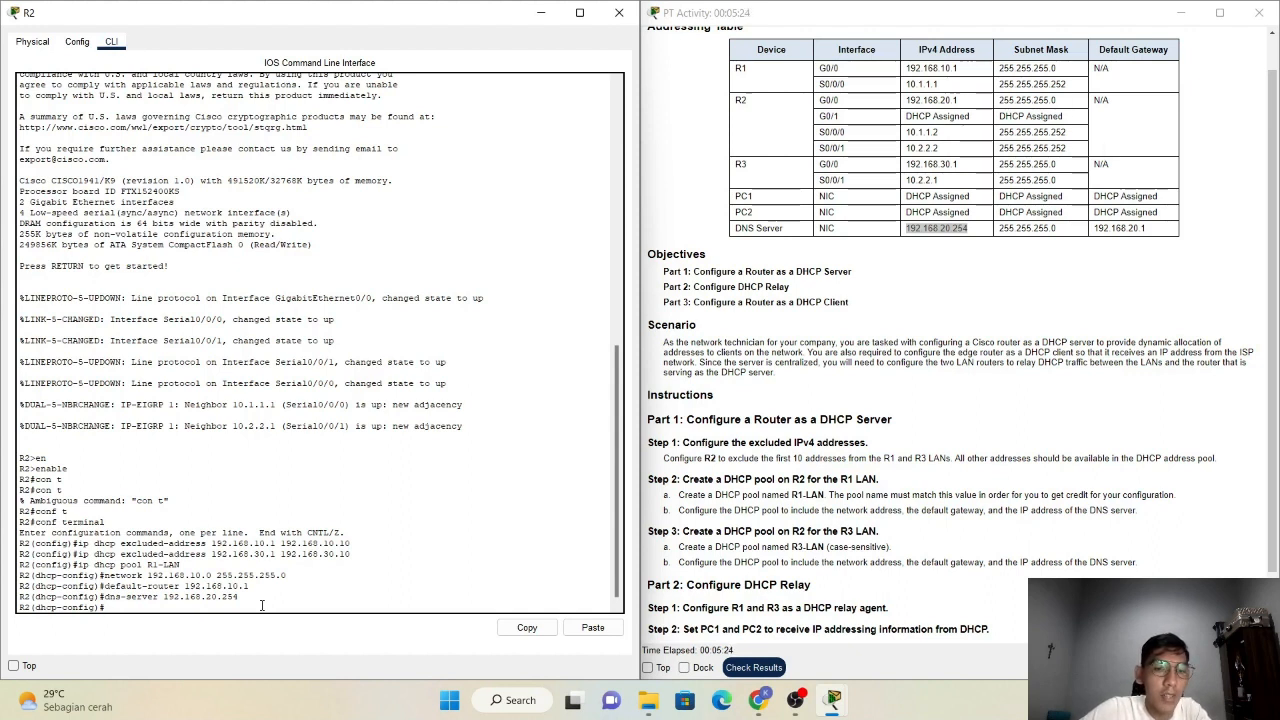
Reuse the earlier ip dhcp pool command to create a second DHCP pool named R3-LAN on R2.
{"action": "key", "text": "Up"}
{"action": "key", "text": "Up"}
{"action": "key", "text": "Up"}
{"action": "key", "text": "Up"}
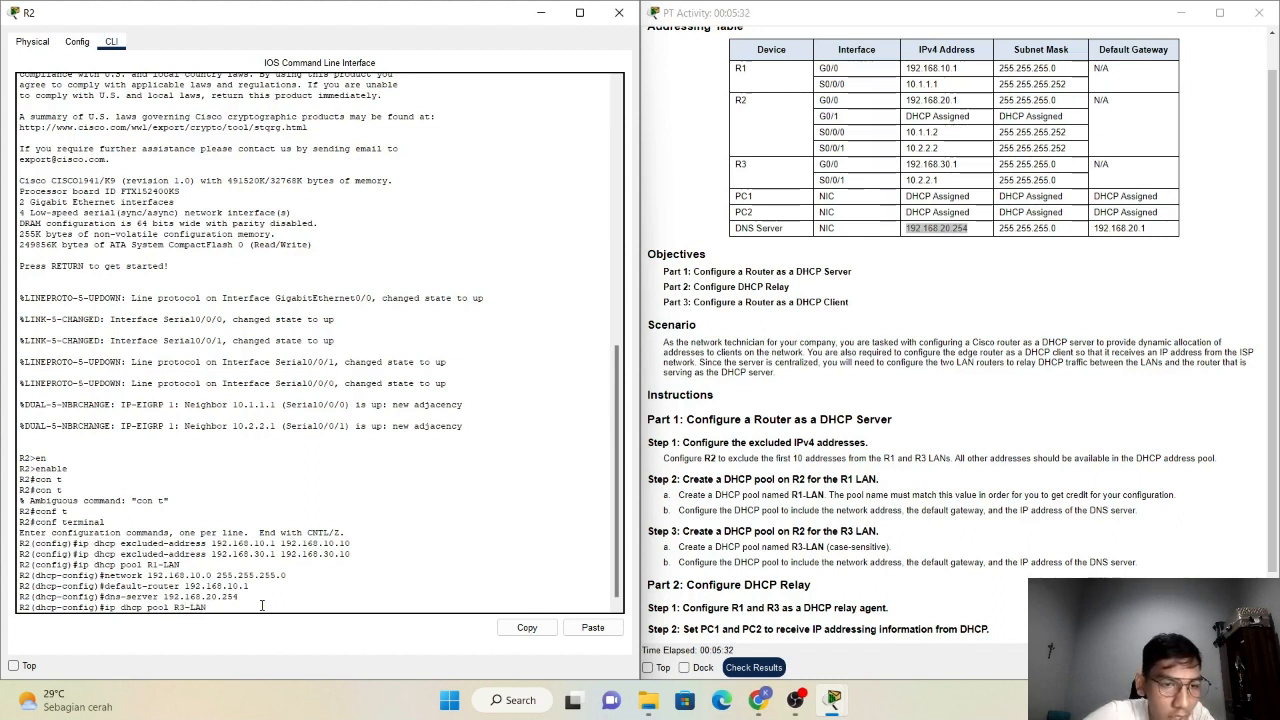
{"action": "key", "text": "Return"}
Reuse the earlier network command to set the R3-LAN pool's network to 192.168.30.0 with mask 255.255.255.0, checking R3's G0/0 address in the table.
{"action": "key", "text": "Up"}
{"action": "key", "text": "Up"}
{"action": "key", "text": "Up"}
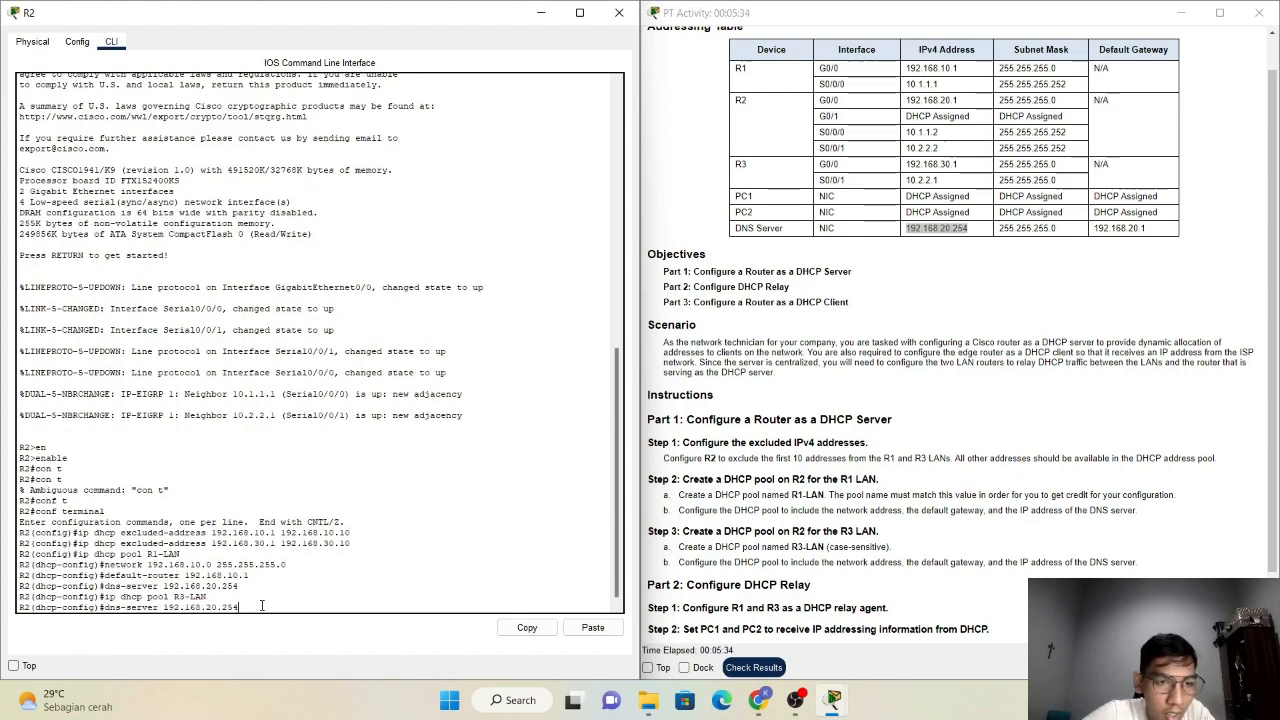
{"action": "key", "text": "Up"}
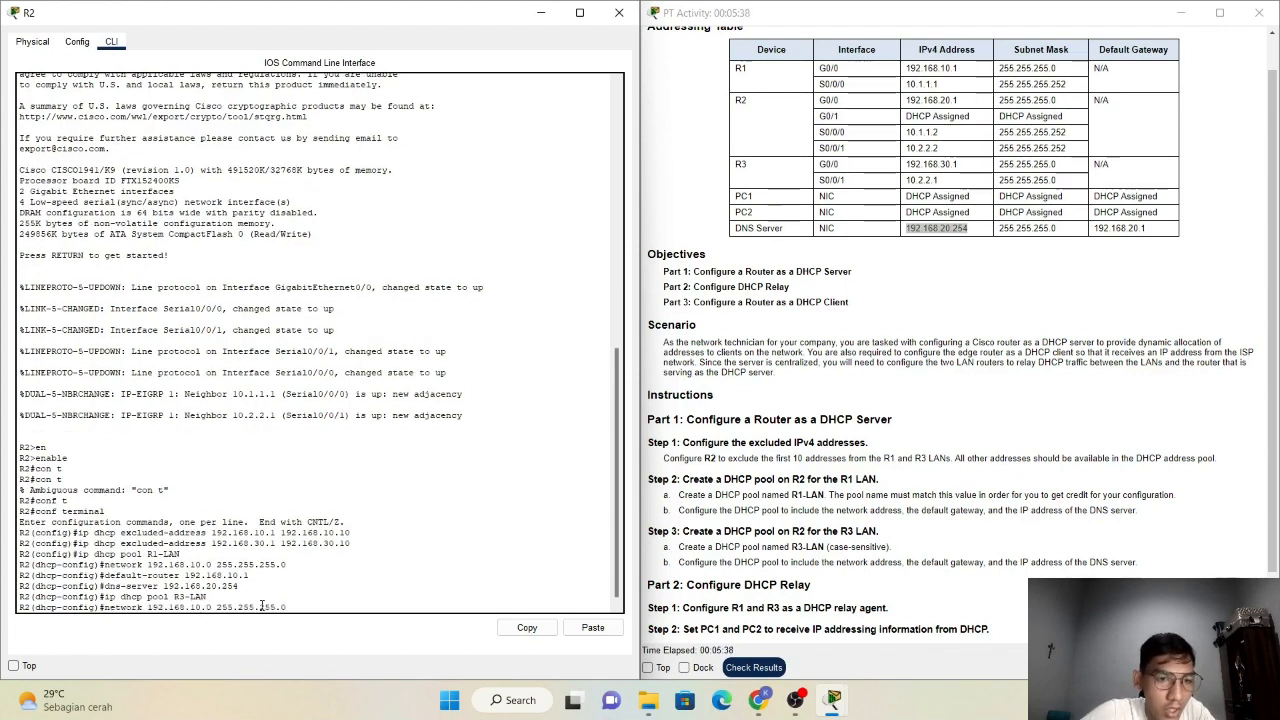
{"action": "key", "text": "Left"}
{"action": "key", "text": "Left"}
{"action": "key", "text": "Left"}
{"action": "key", "text": "Left"}
{"action": "key", "text": "BackSpace"}
{"action": "type", "text": "3"}
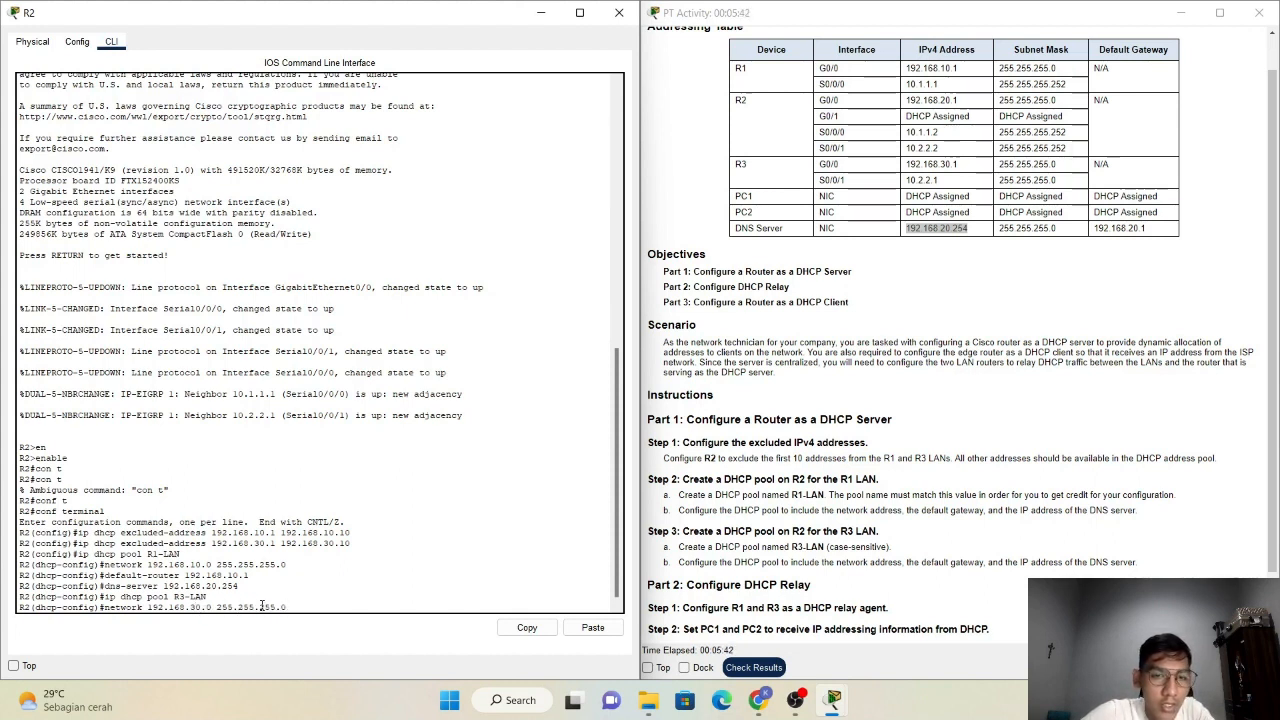
{"action": "left_click", "coordinate": [958, 168]}
{"action": "left_click_drag", "start_coordinate": [960, 166], "coordinate": [905, 166]}
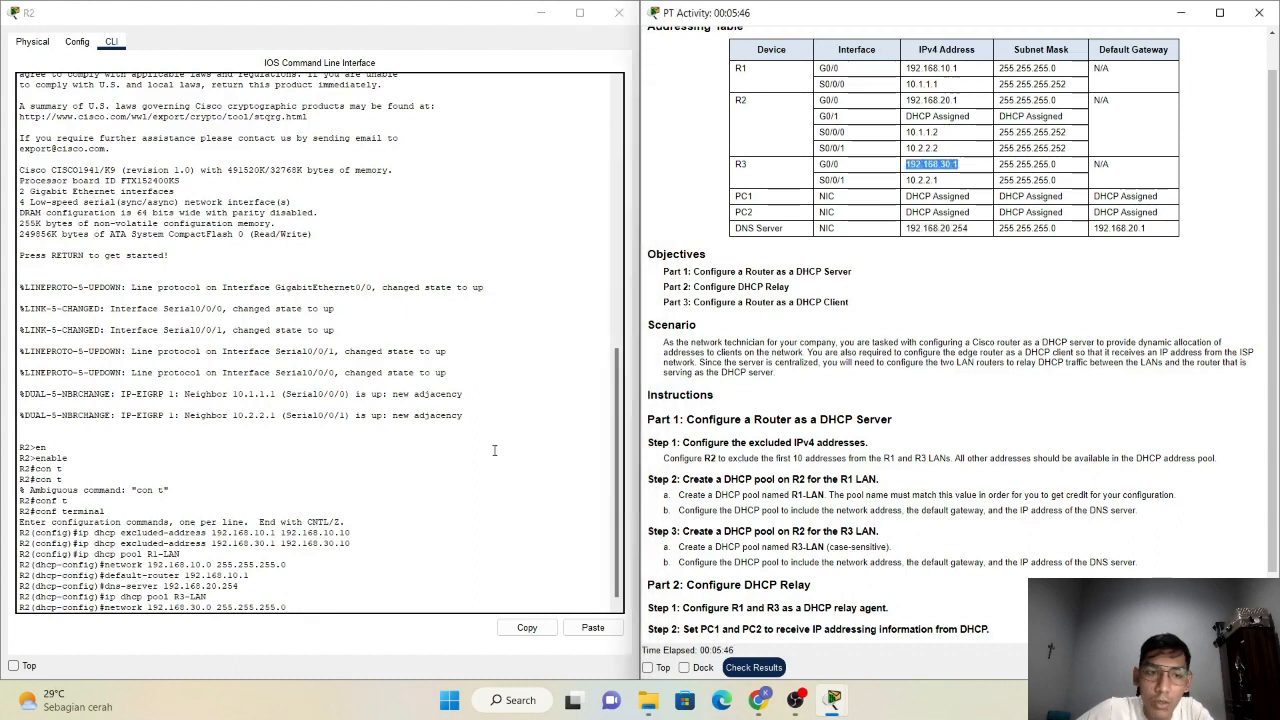
{"action": "left_click", "coordinate": [305, 607]}
{"action": "key", "text": "Return"}
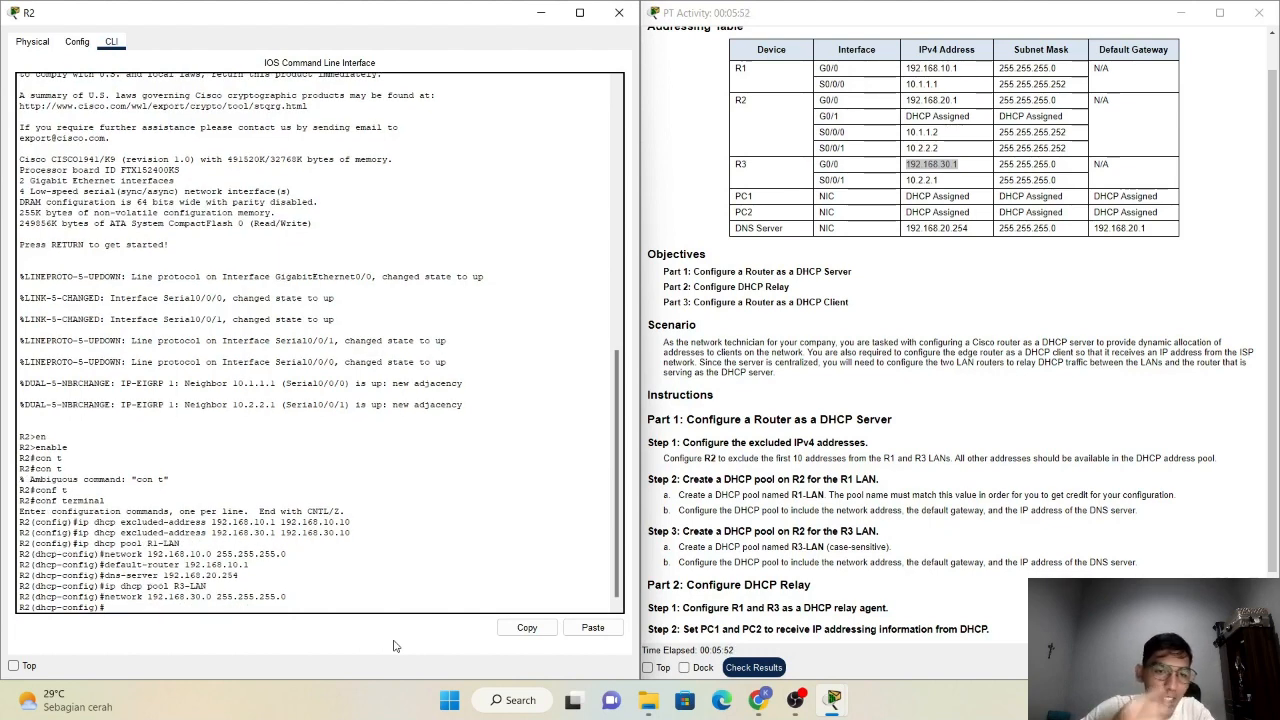
Reuse the earlier default-router command to set the R3-LAN pool's default gateway to 192.168.30.1.
{"action": "key", "text": "Up"}
{"action": "key", "text": "Up"}
{"action": "key", "text": "Up"}
{"action": "key", "text": "Up"}
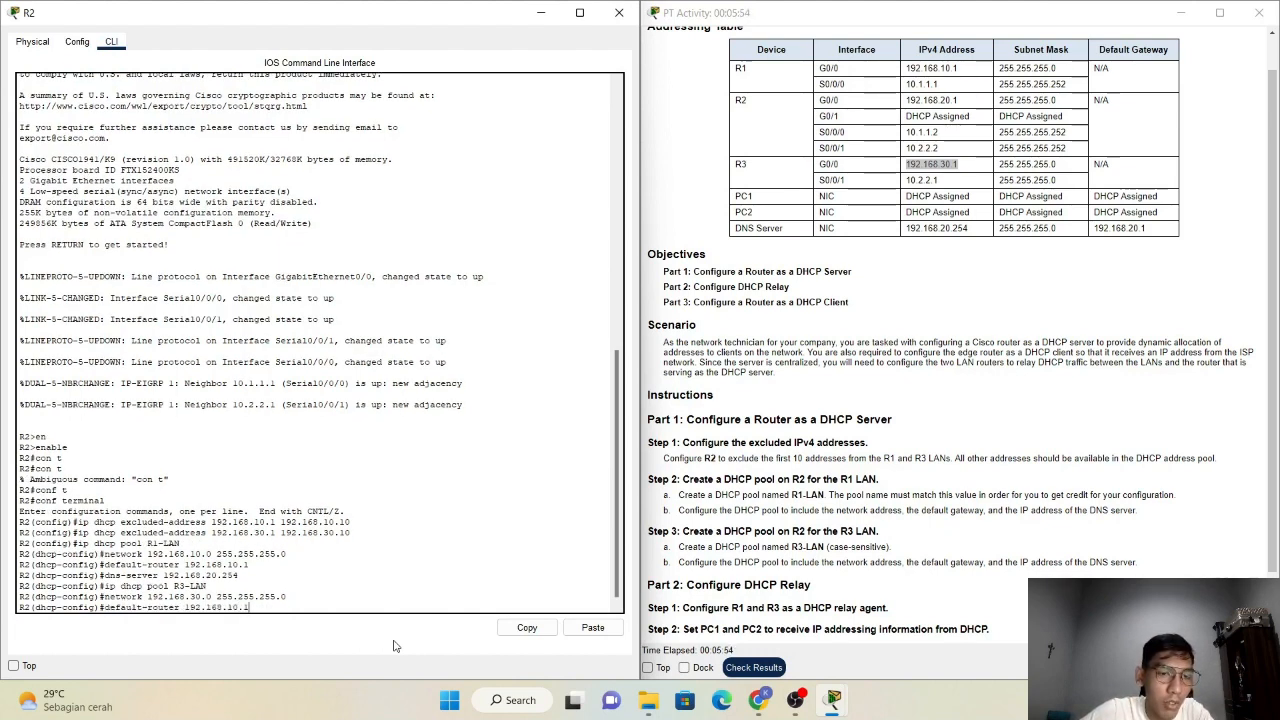
{"action": "key", "text": "Left"}
{"action": "key", "text": "Left"}
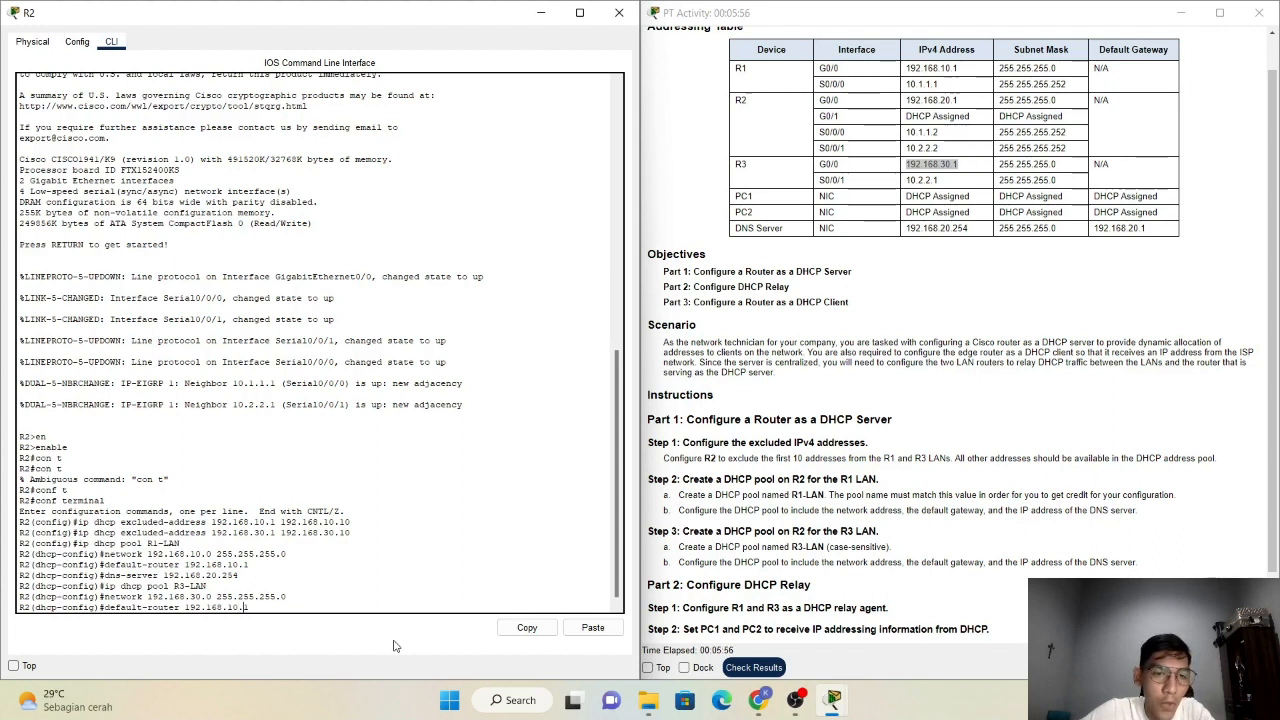
{"action": "key", "text": "BackSpace"}
{"action": "type", "text": "3"}
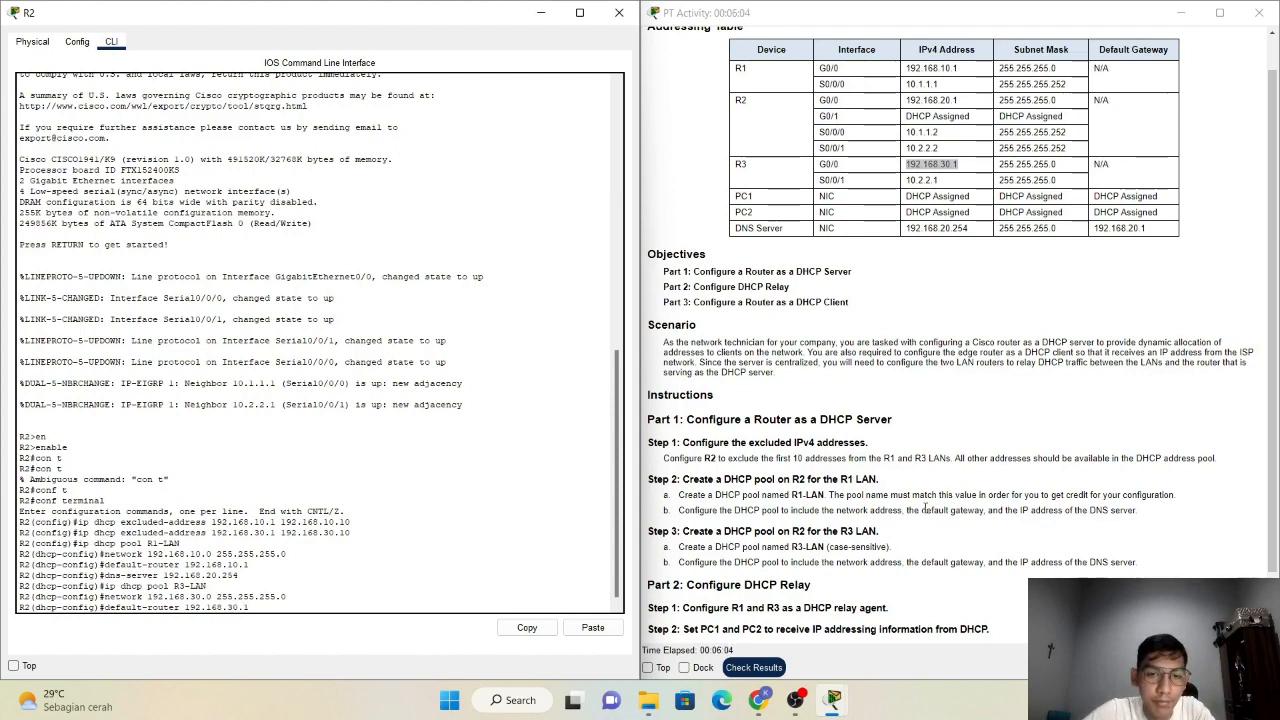
{"action": "key", "text": "Return"}
Reuse the earlier dns-server command to set the R3-LAN pool's DNS server to 192.168.20.254.
{"action": "key", "text": "Up"}
{"action": "key", "text": "Up"}
{"action": "key", "text": "Up"}
{"action": "key", "text": "Up"}
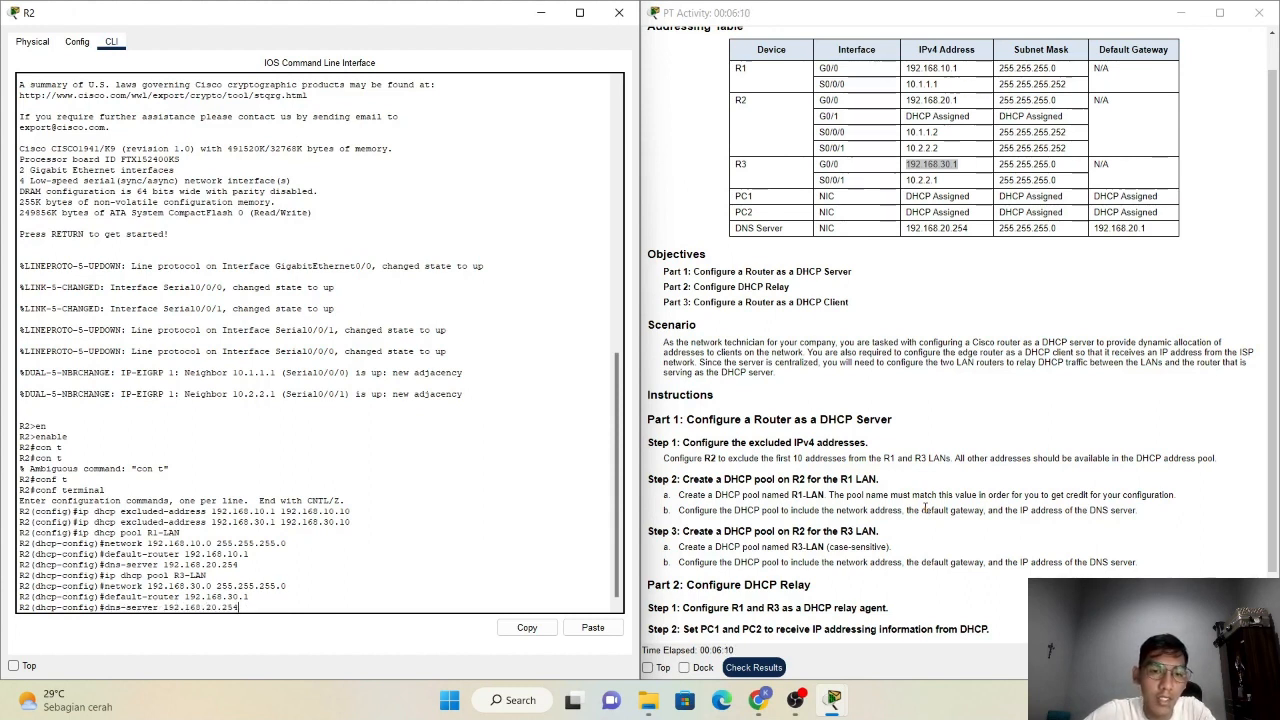
{"action": "key", "text": "Return"}
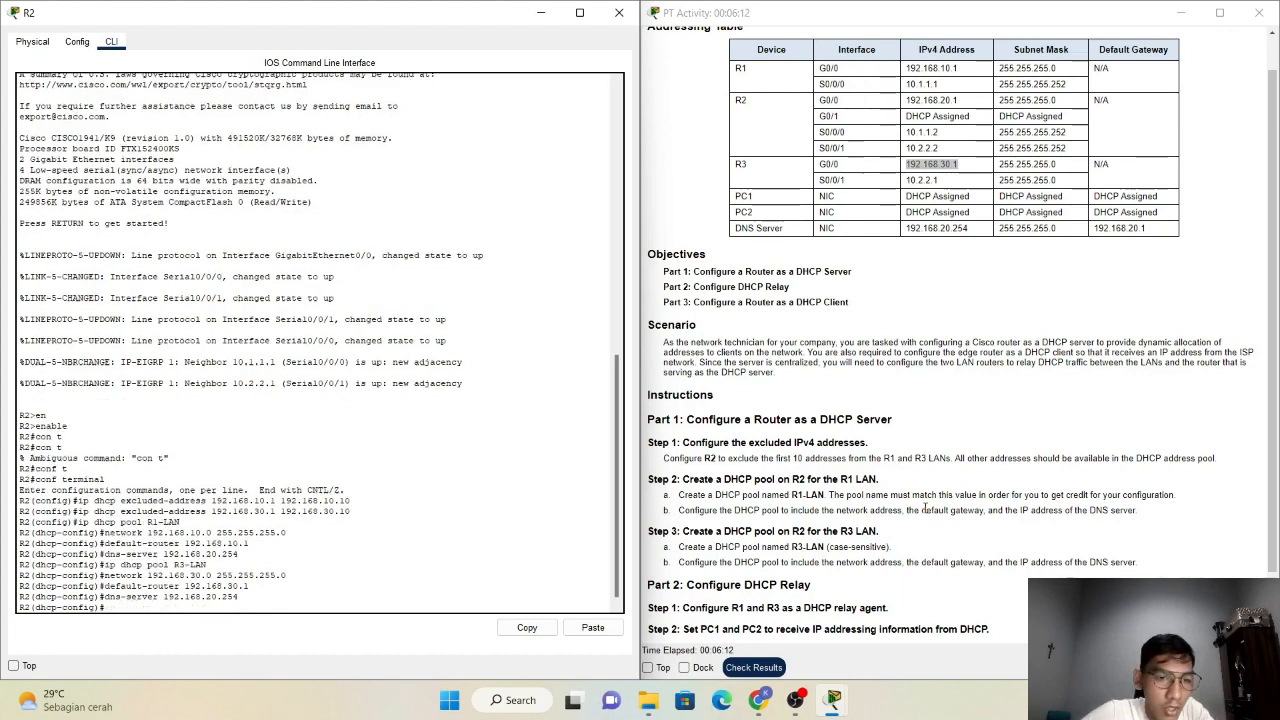
Exit R2's DHCP pool configuration with the exit command and close the R2 window.
{"action": "type", "text": "exit"}
{"action": "key", "text": "Return"}
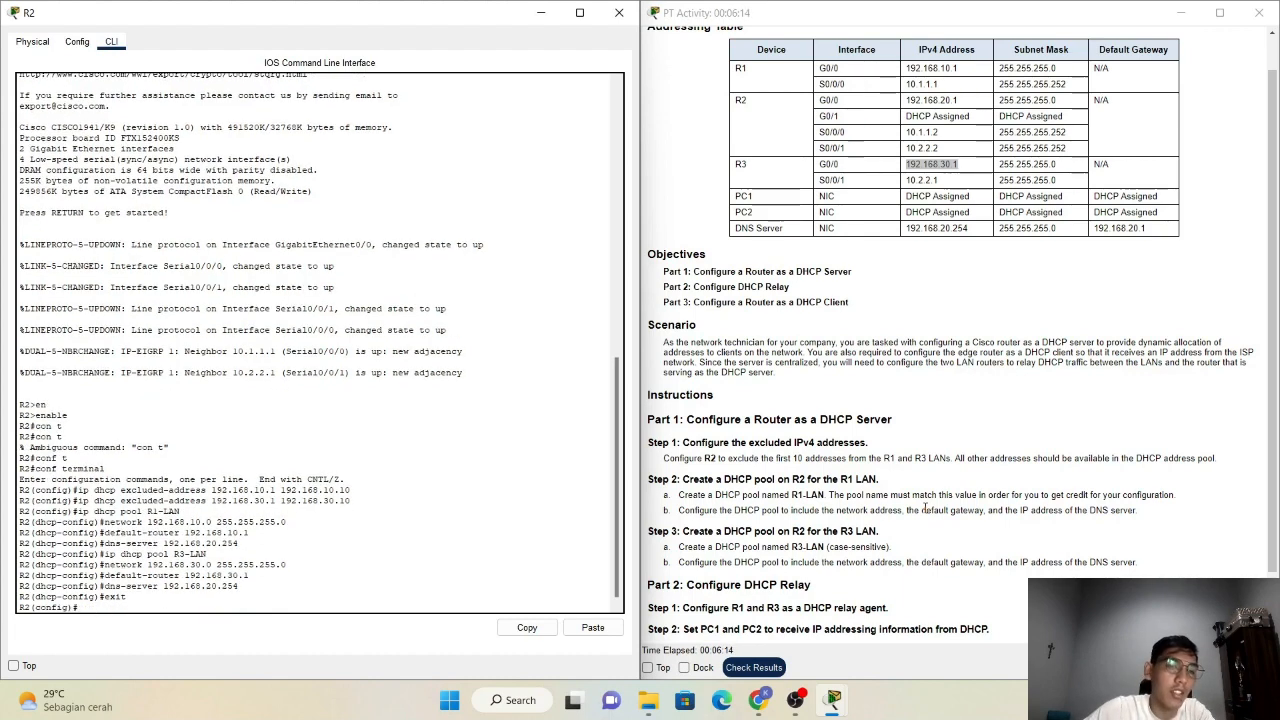
{"action": "key", "text": "Return"}
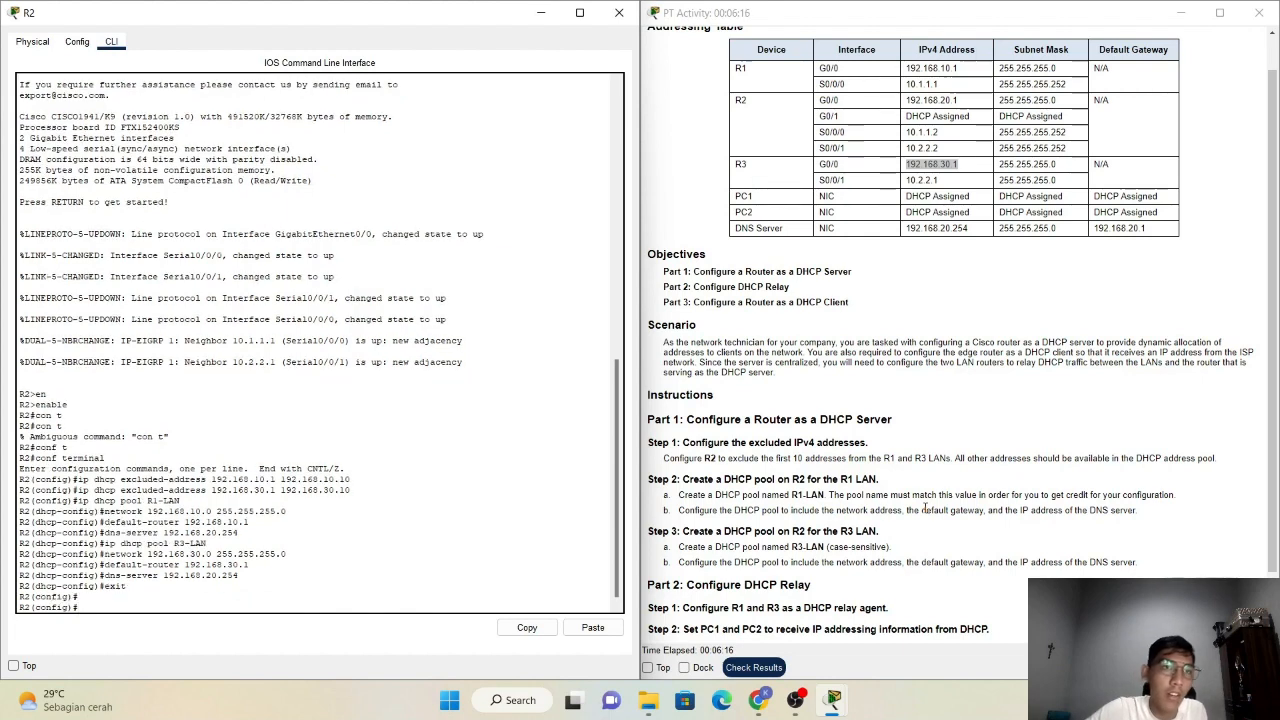
{"action": "left_click", "coordinate": [619, 20]}
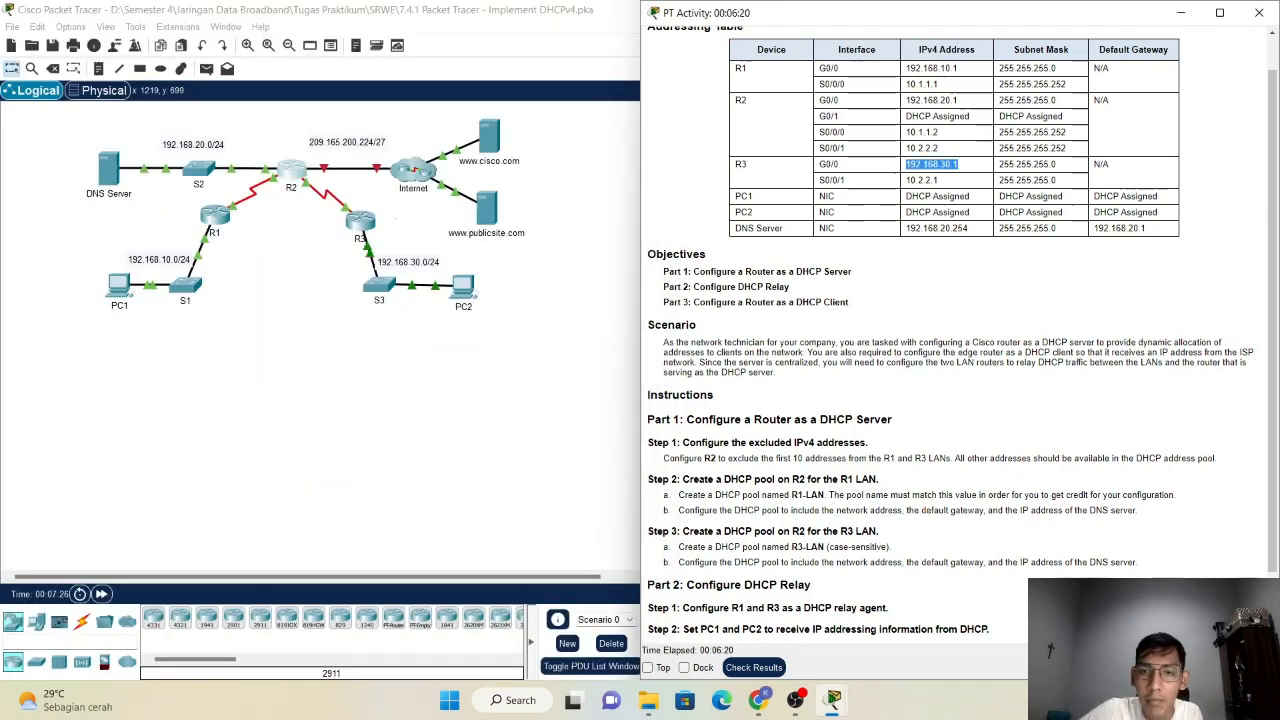
Open R1's command line from the topology and place its window side by side with the activity instructions.
{"action": "scroll", "coordinate": [927, 453], "scroll_direction": "down", "scroll_amount": 1}
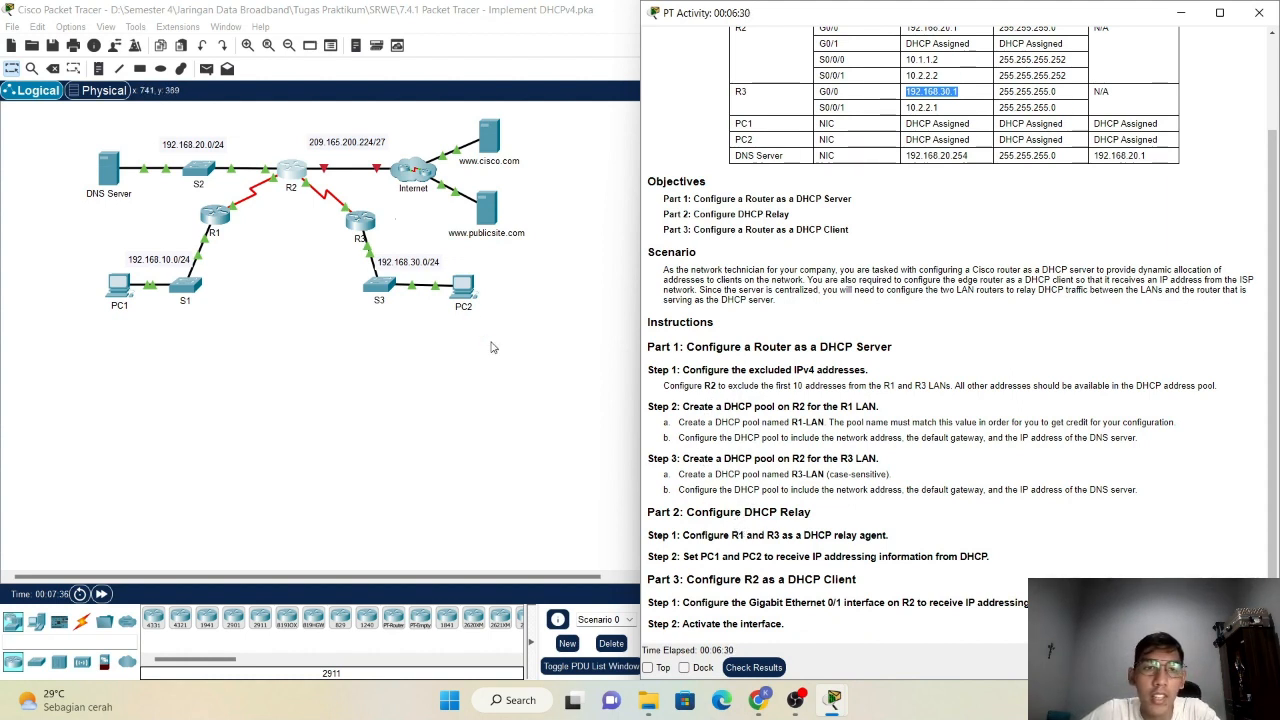
{"action": "left_click", "coordinate": [226, 218]}
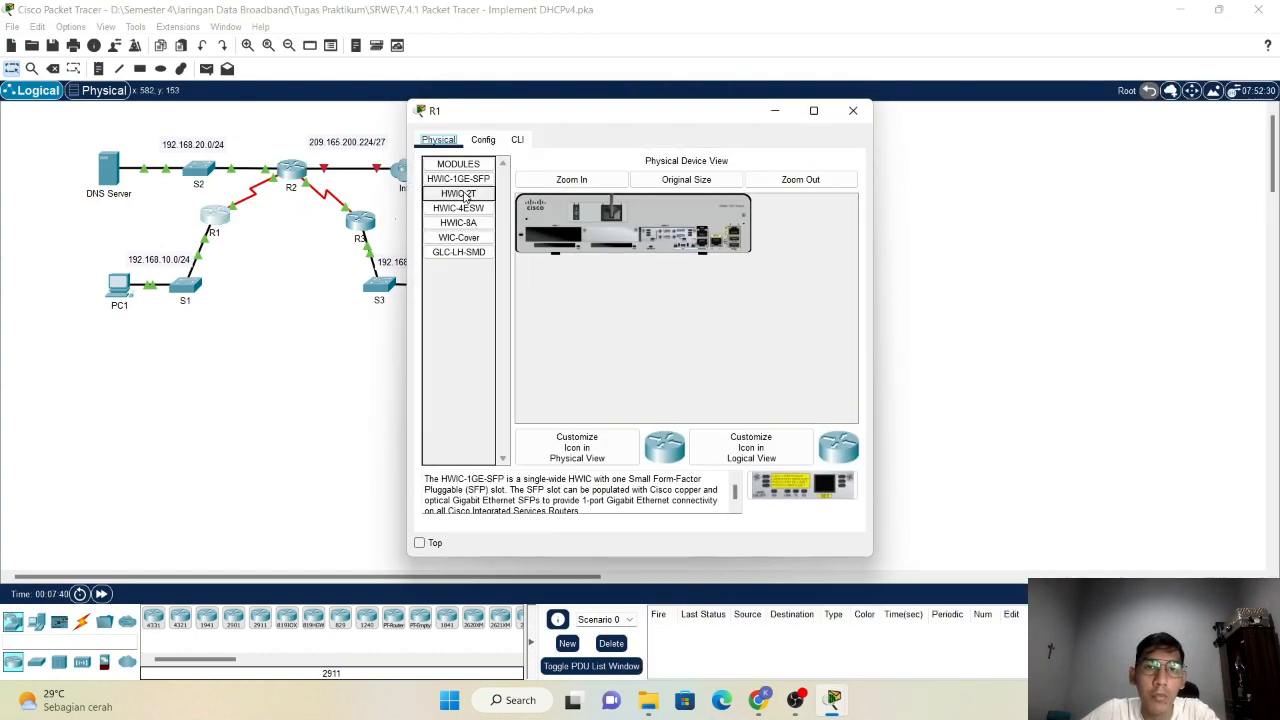
{"action": "left_click", "coordinate": [520, 140]}
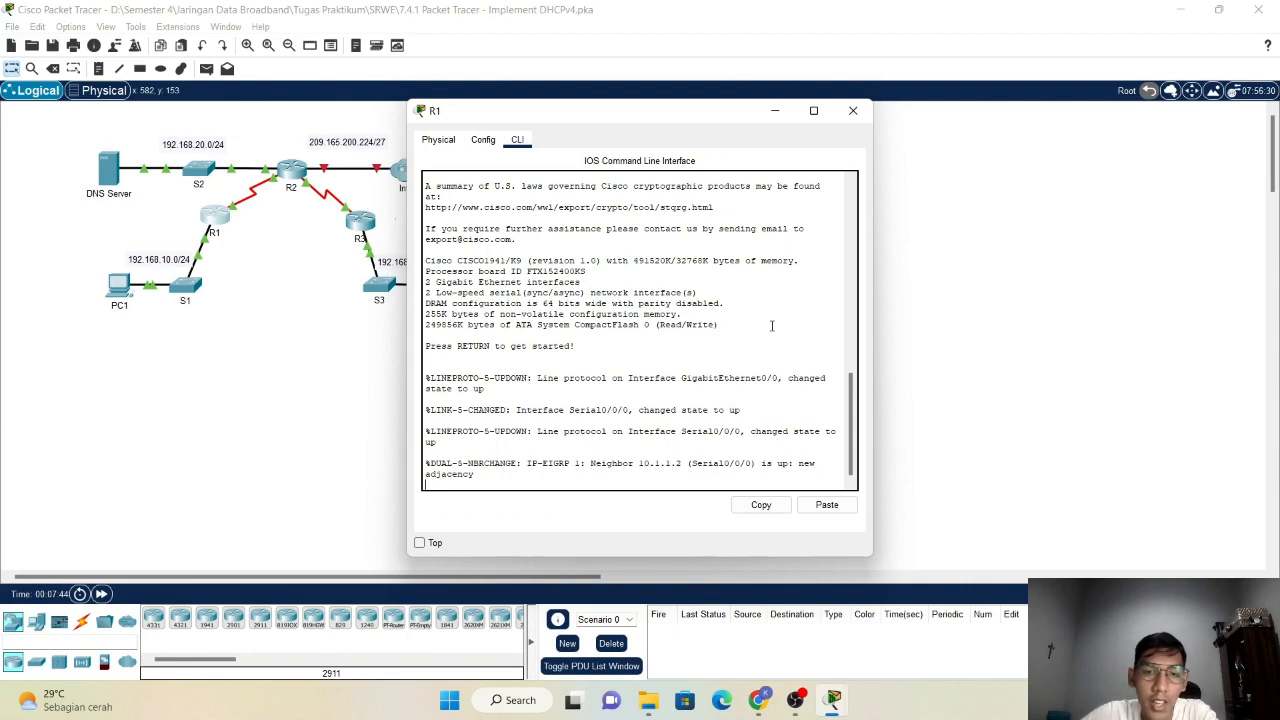
{"action": "key", "text": "Return"}
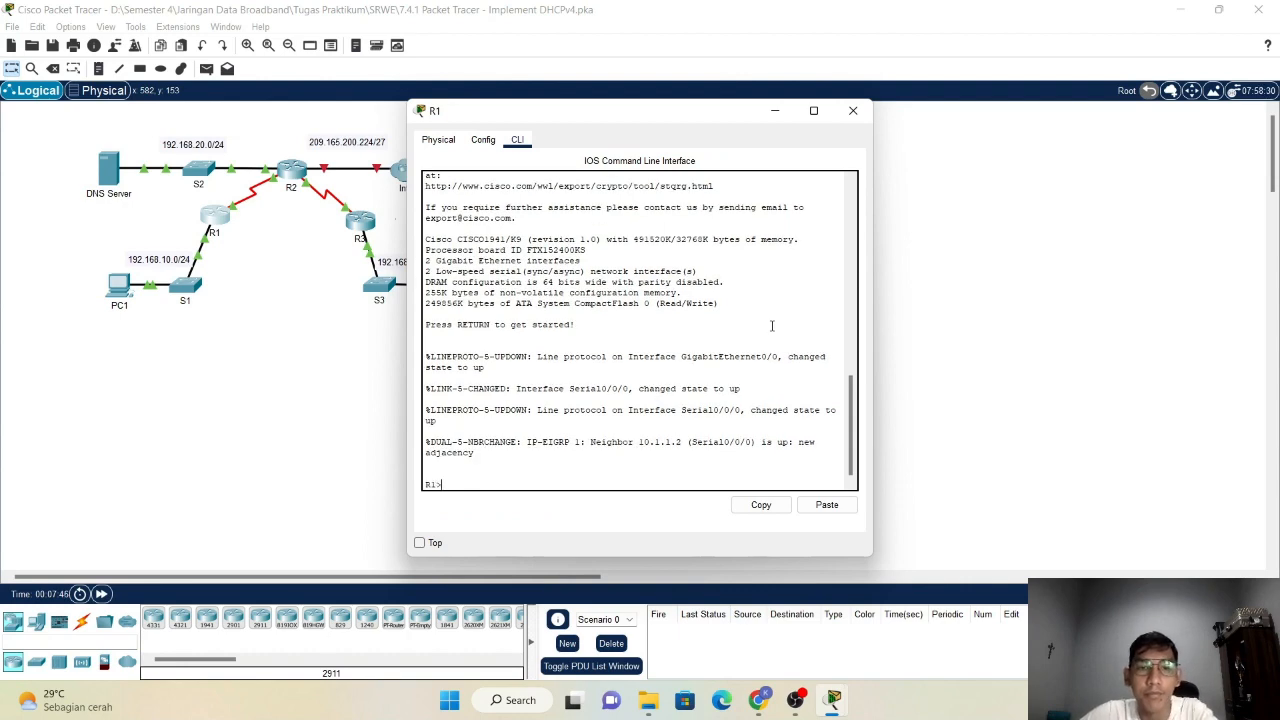
{"action": "left_click_drag", "start_coordinate": [690, 110], "coordinate": [2, 110]}
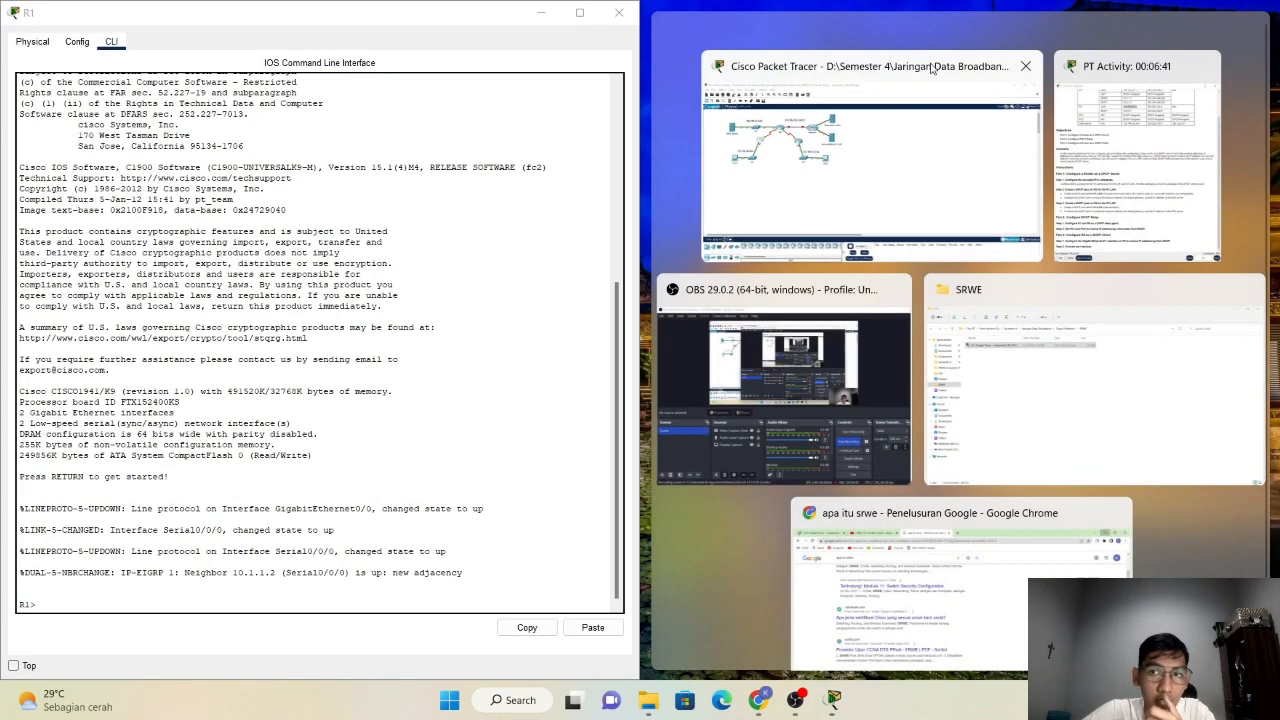
{"action": "left_click", "coordinate": [1114, 175]}
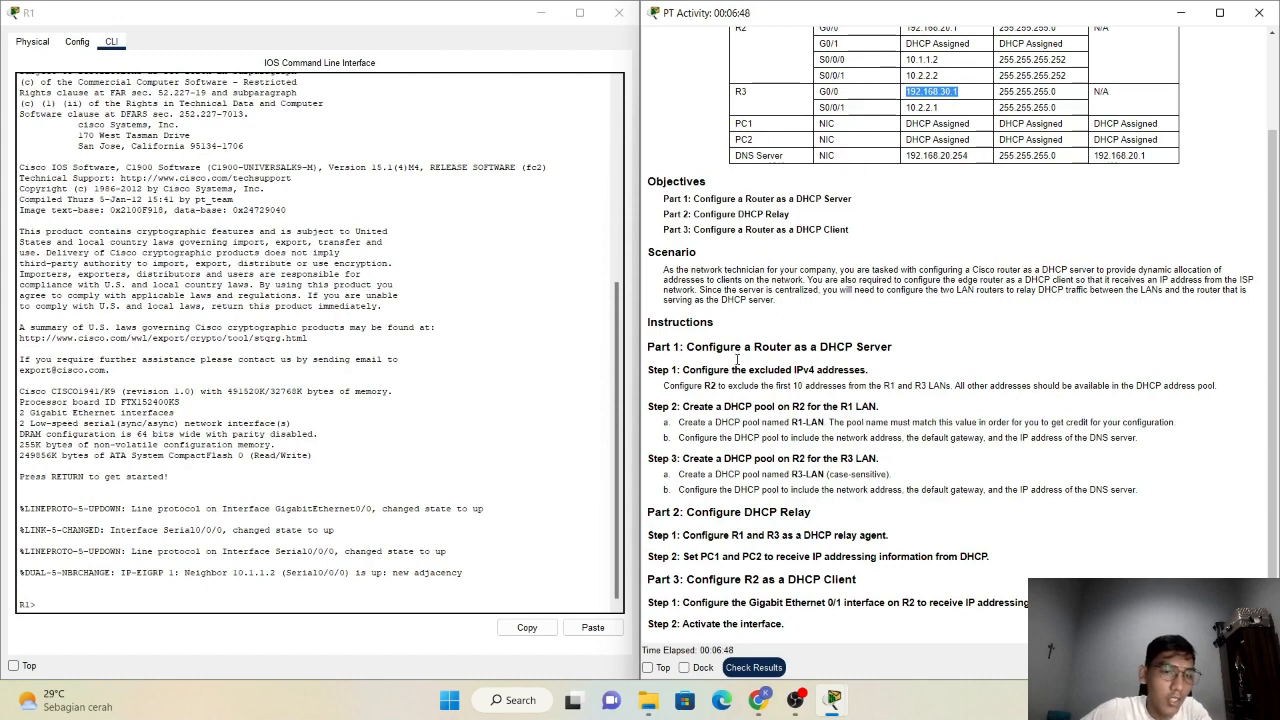
Enter privileged EXEC mode and global configuration mode on R1 with enable and conf t.
{"action": "left_click", "coordinate": [106, 601]}
{"action": "type", "text": "en"}
{"action": "key", "text": "Tab"}
{"action": "key", "text": "Return"}
{"action": "type", "text": "c"}
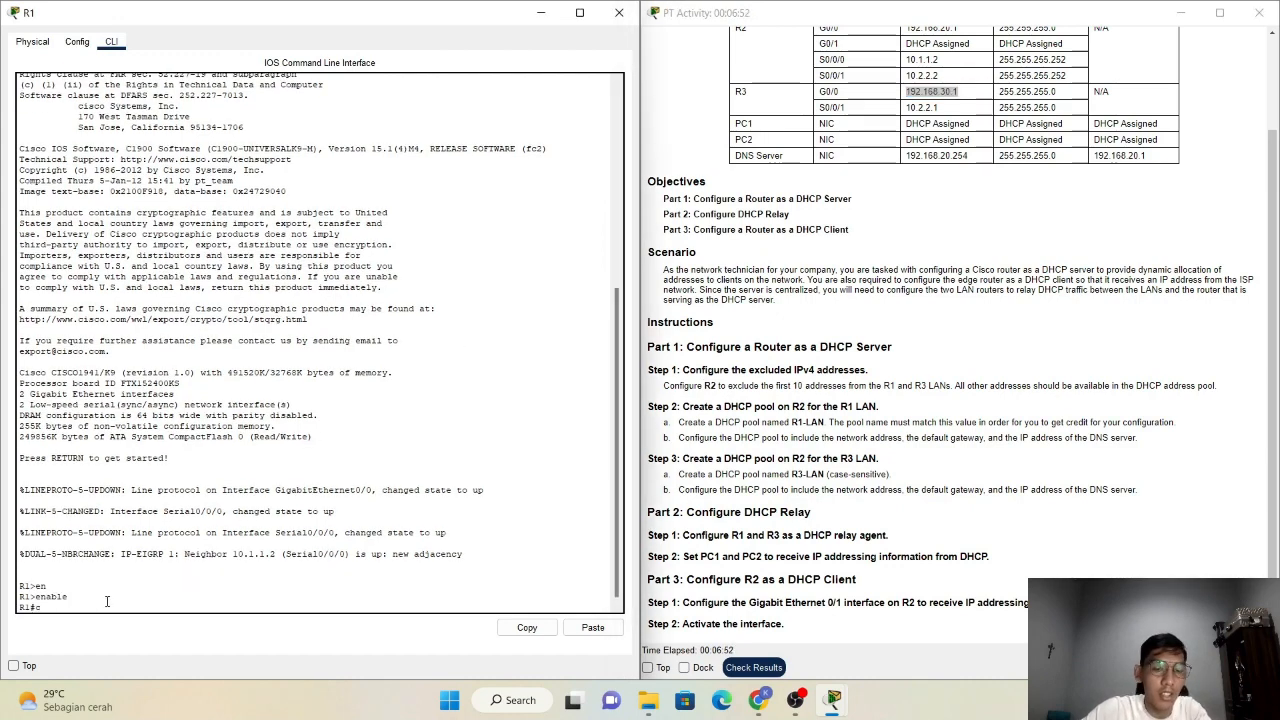
{"action": "type", "text": "onf t"}
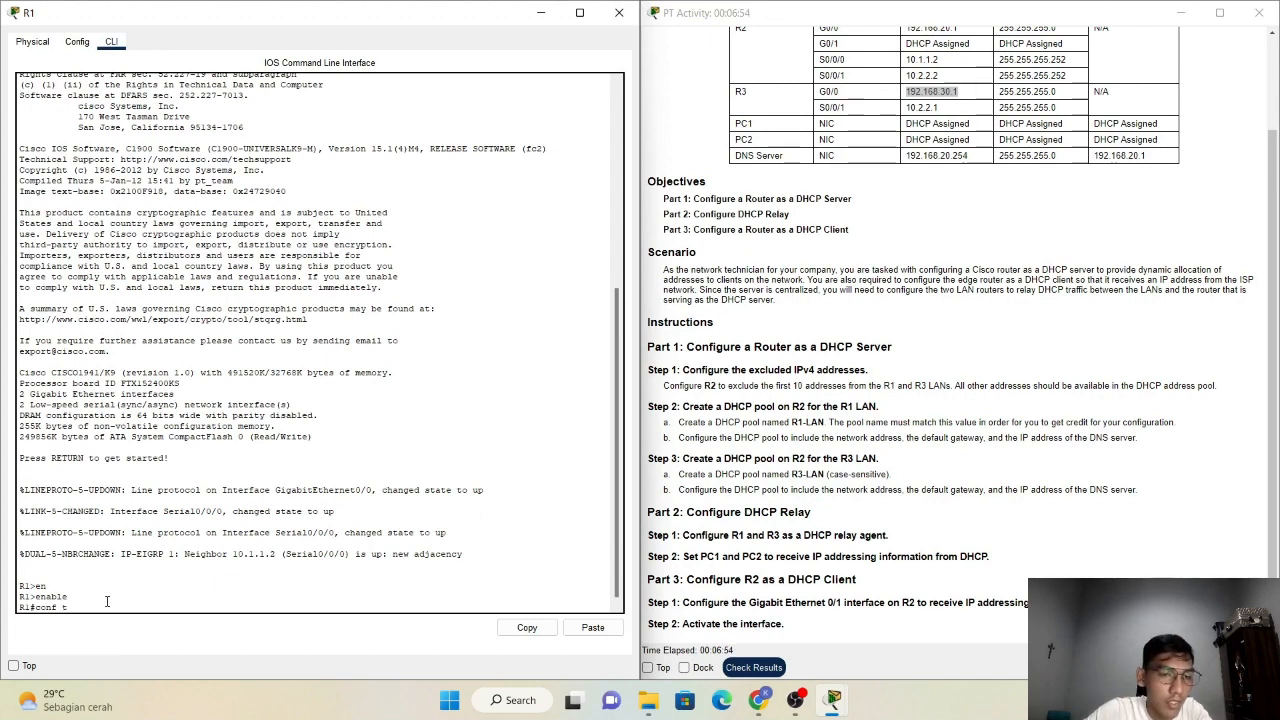
{"action": "key", "text": "Tab"}
{"action": "key", "text": "Return"}
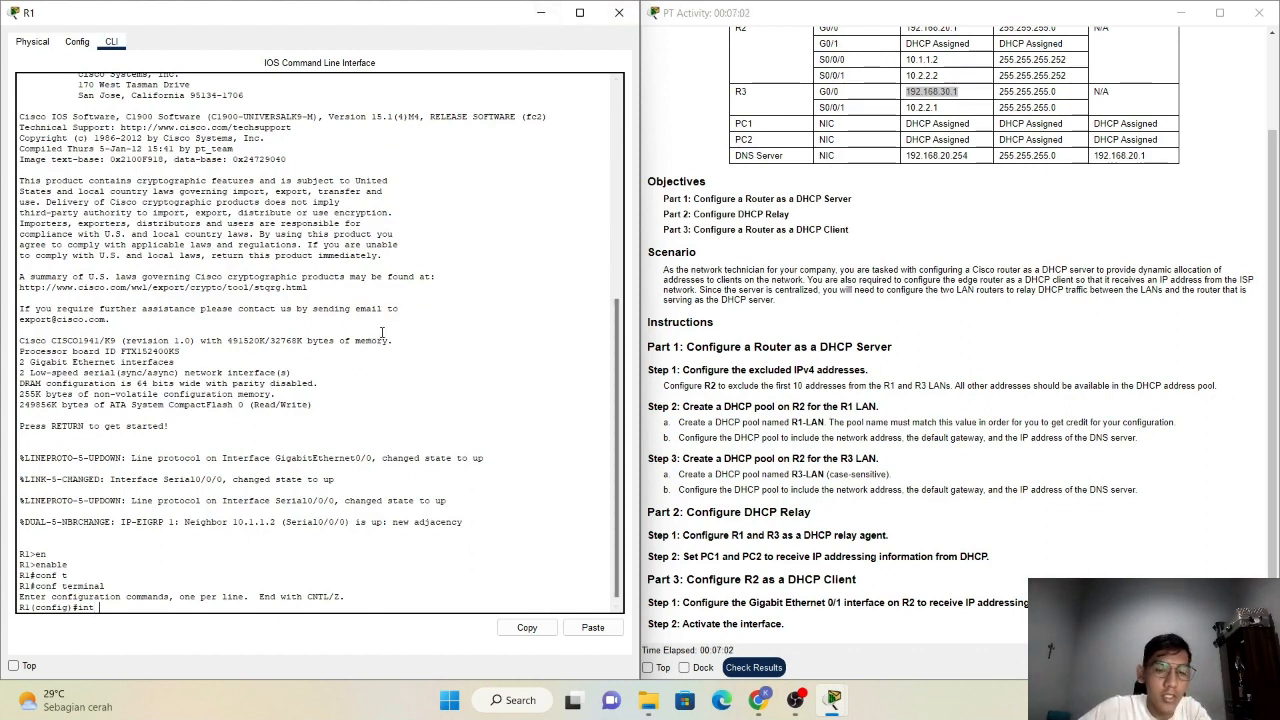
Check R1's LAN connection in the topology and enter interface configuration mode for g0/0 on R1.
{"action": "type", "text": "g0/0"}
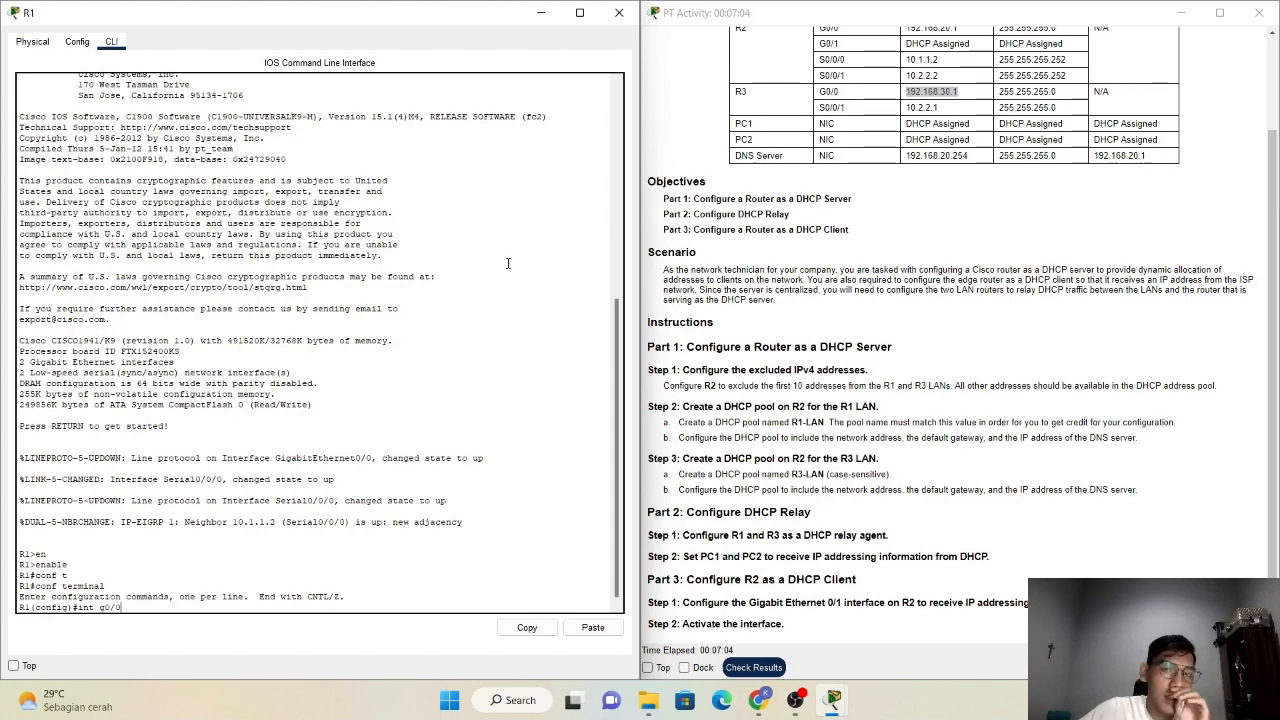
{"action": "left_click", "coordinate": [541, 13]}
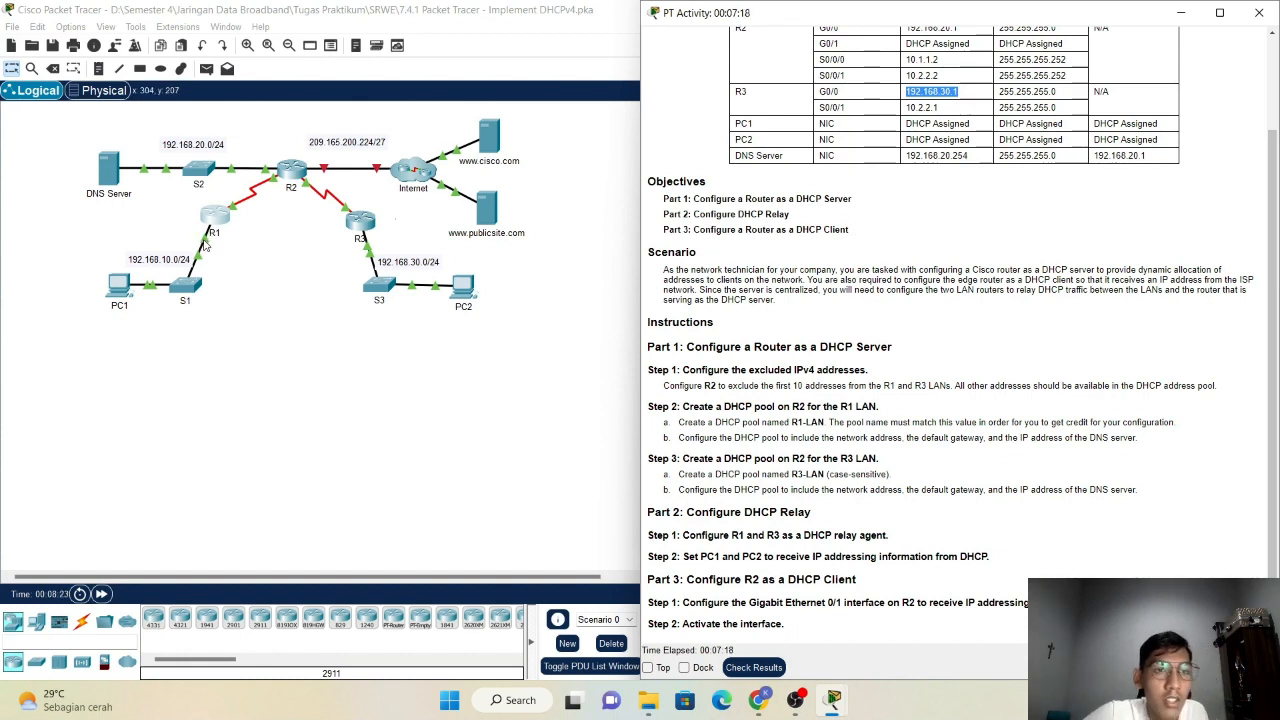
{"action": "mouse_move", "coordinate": [833, 700]}
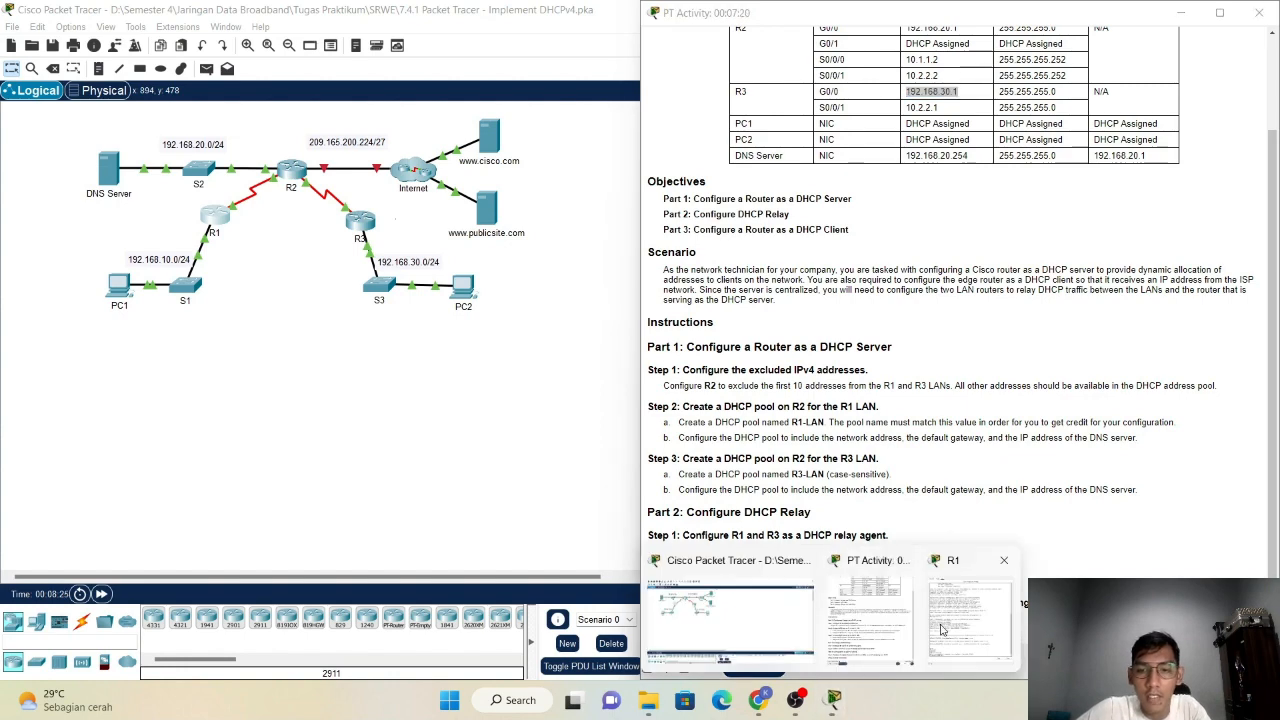
{"action": "left_click", "coordinate": [897, 610]}
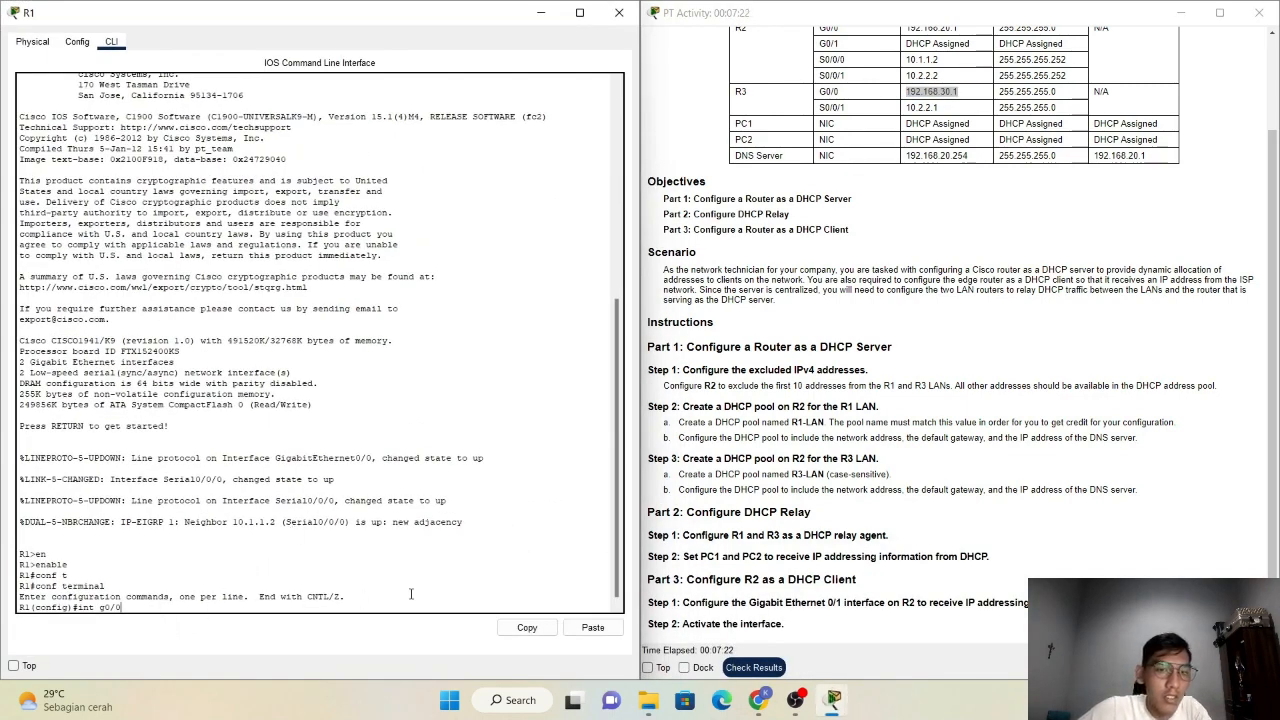
{"action": "key", "text": "Return"}
Set R1's G0/0 DHCP relay target with ip helper-address 10.1.1.2, checking it against the addressing table.
{"action": "type", "text": "ip he"}
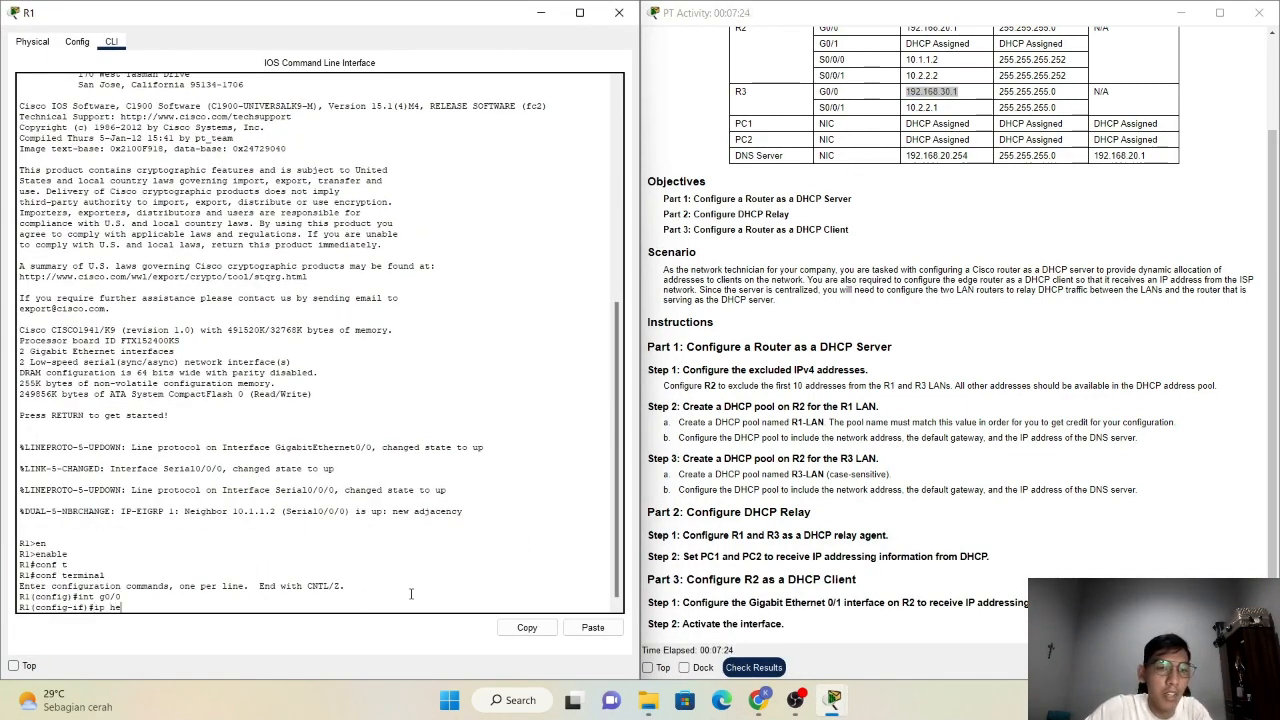
{"action": "type", "text": "lper-address"}
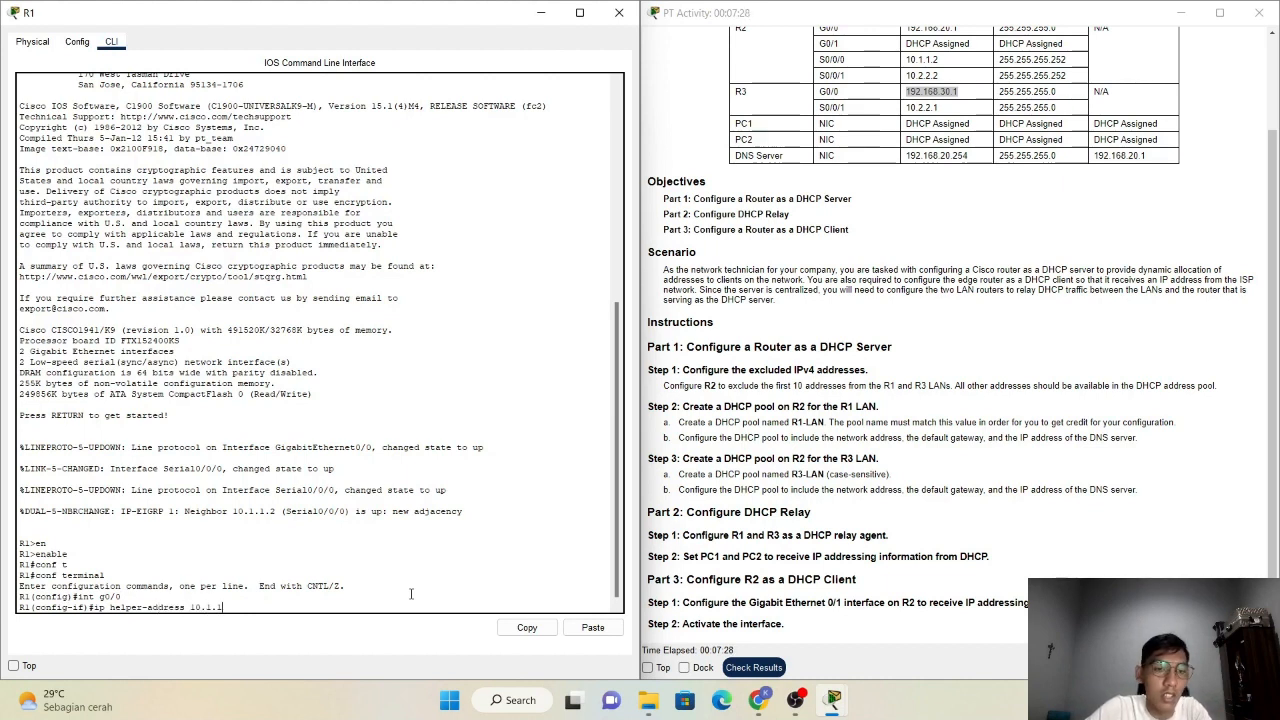
{"action": "type", "text": " 10.1.1.2"}
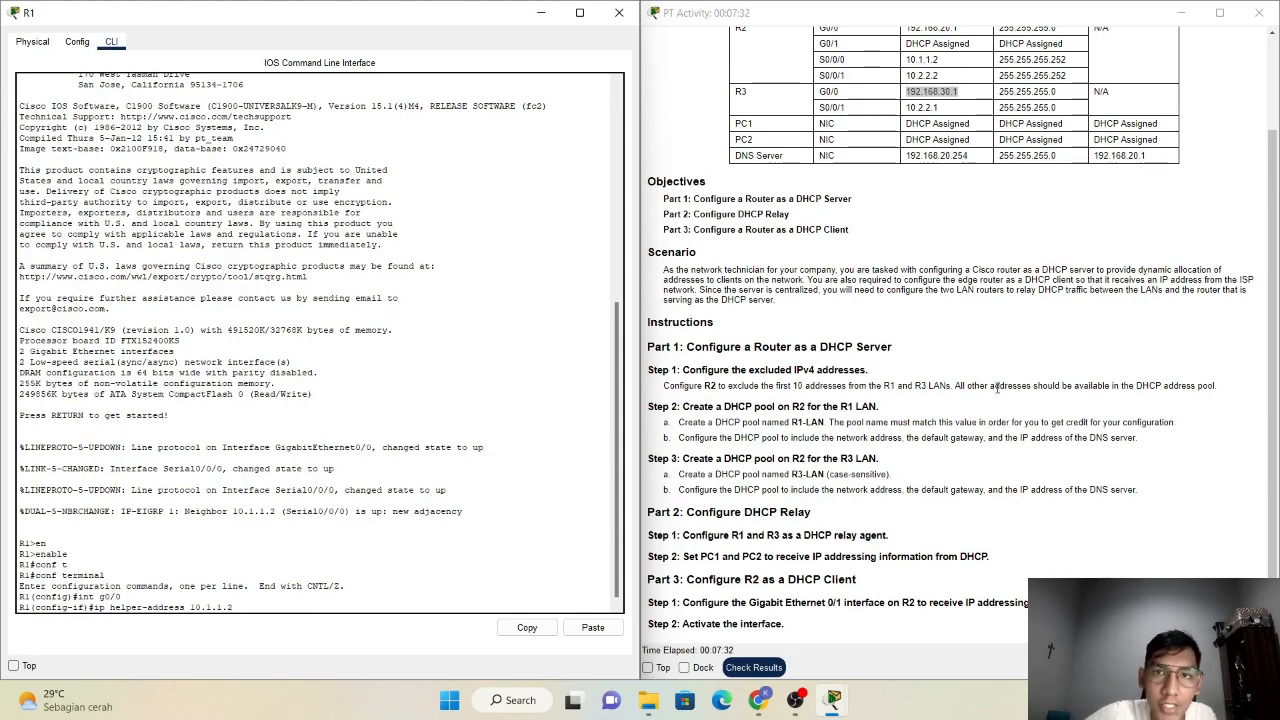
{"action": "scroll", "coordinate": [997, 388], "scroll_direction": "up", "scroll_amount": 2}
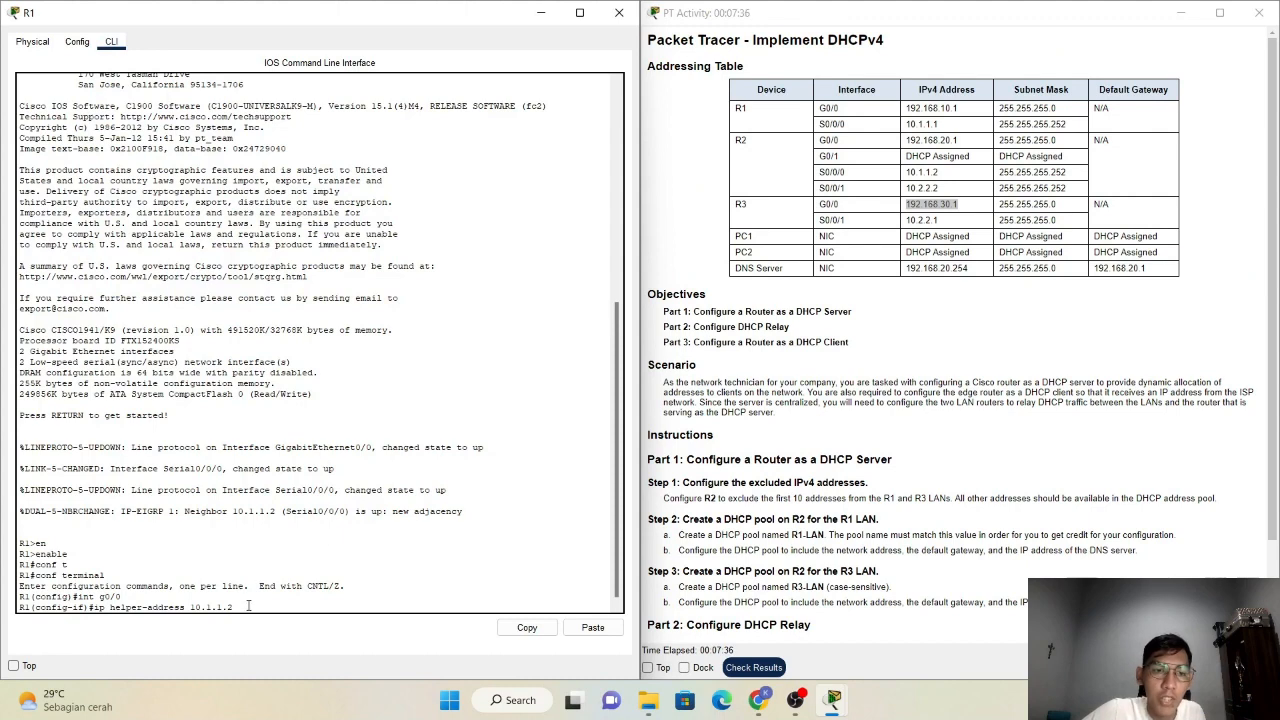
{"action": "key", "text": "Return"}
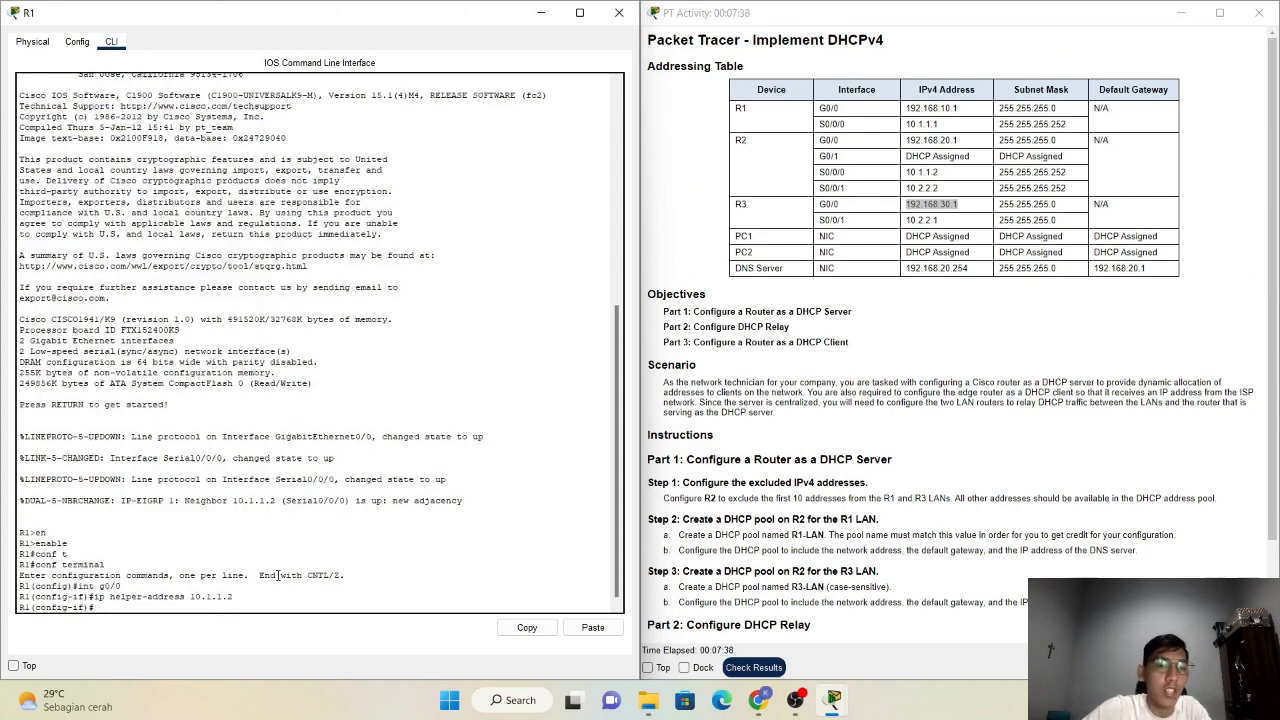
Leave R1's interface configuration with the exit command and close the R1 window.
{"action": "type", "text": "exit"}
{"action": "key", "text": "Return"}
{"action": "key", "text": "Return"}
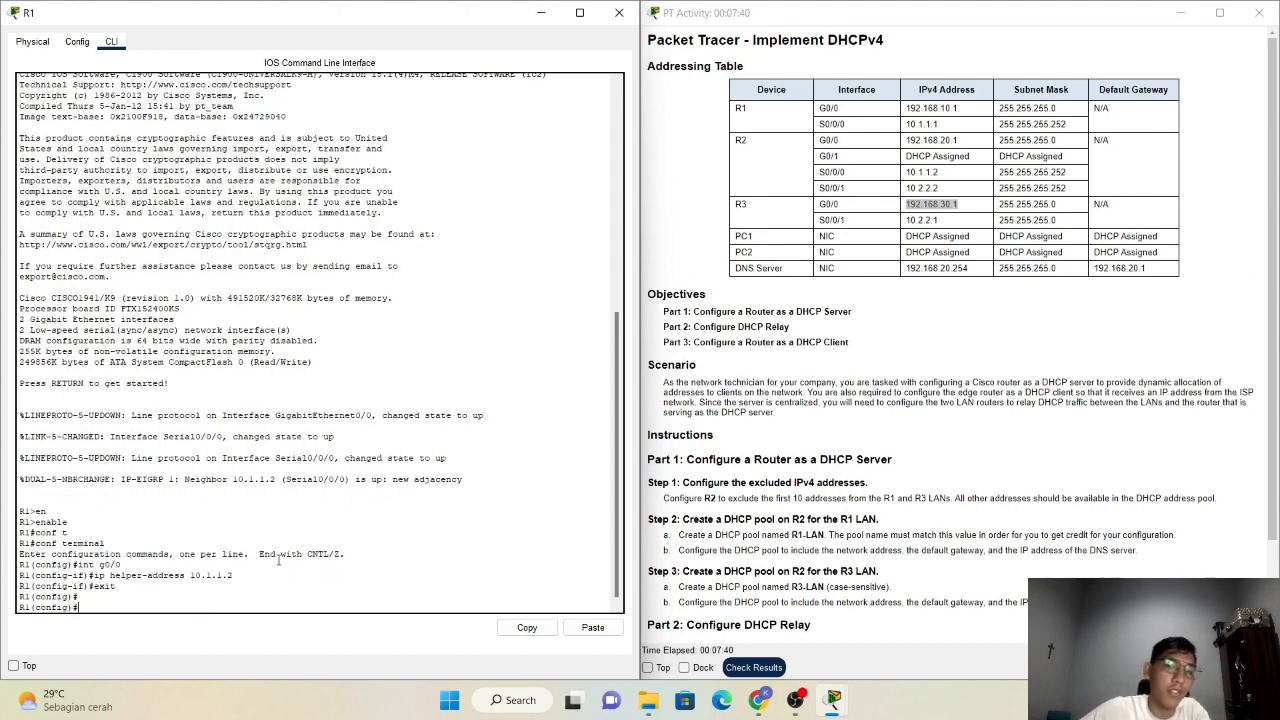
{"action": "left_click", "coordinate": [619, 13]}
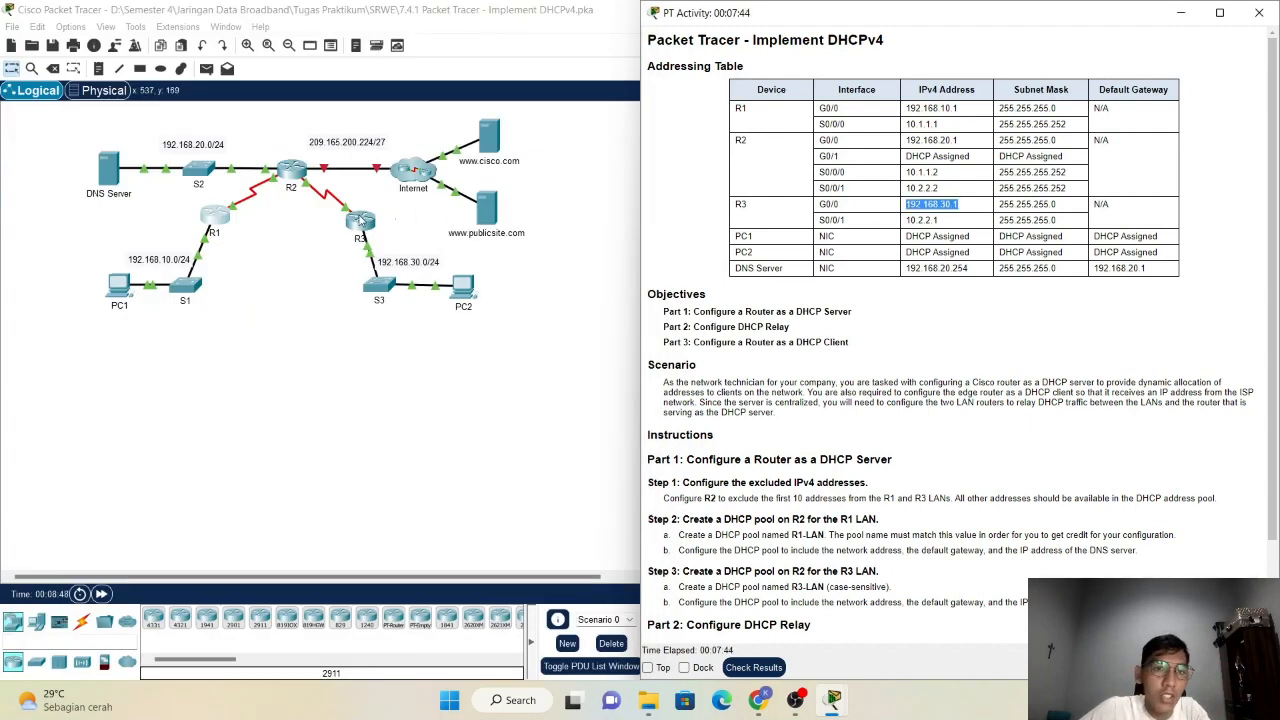
Open R3's command line side by side with the activity instructions and highlight the task to configure R3 as a DHCP relay agent.
{"action": "left_click", "coordinate": [362, 225]}
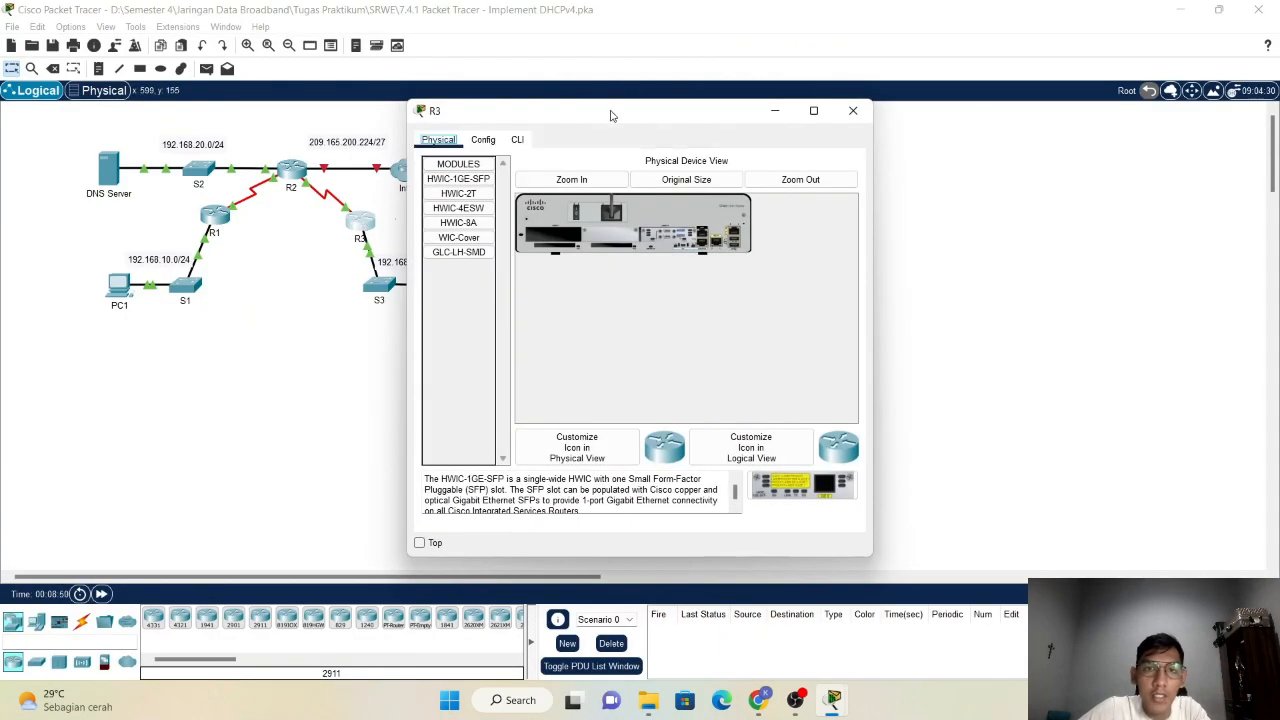
{"action": "left_click", "coordinate": [518, 140]}
{"action": "key", "text": "super+Left"}
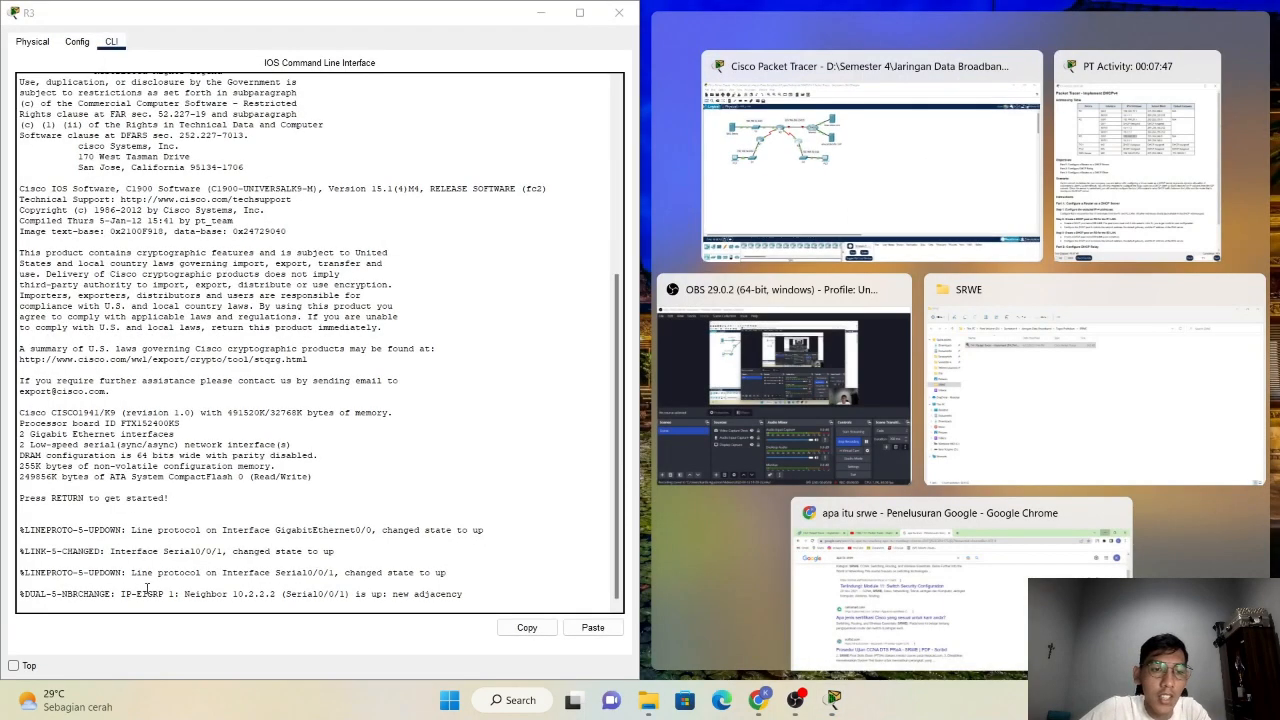
{"action": "left_click", "coordinate": [1158, 192]}
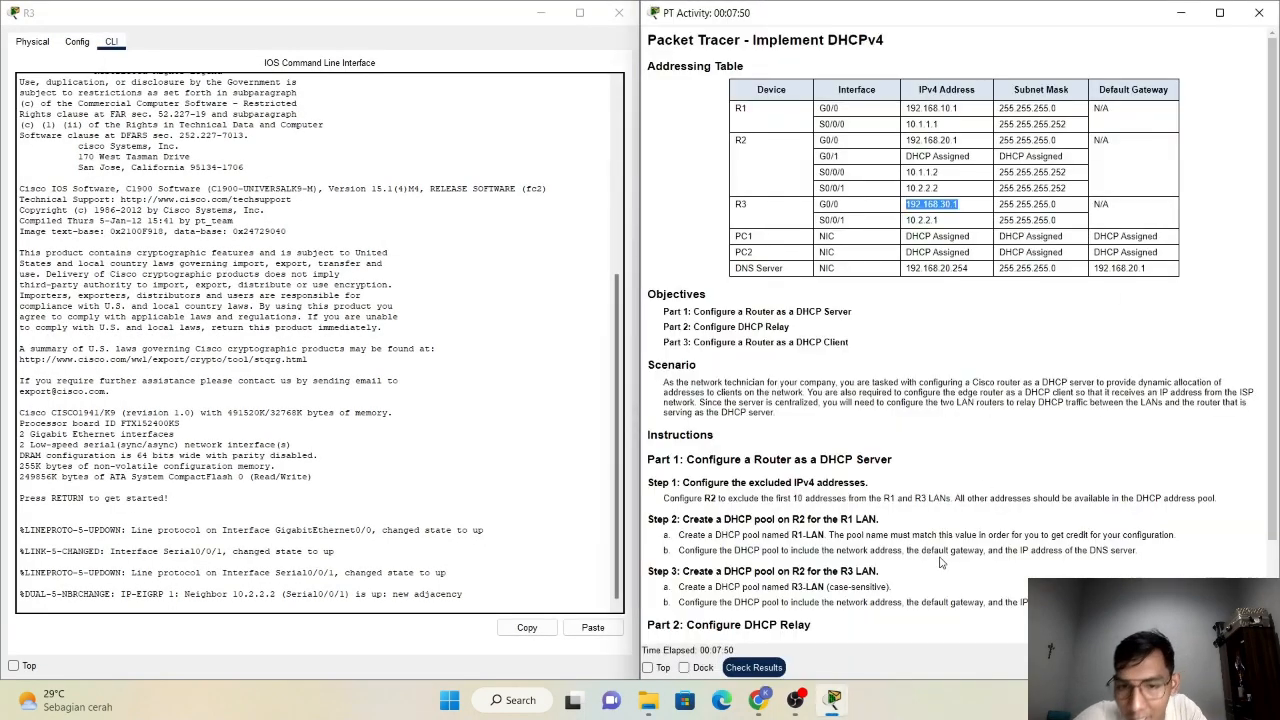
{"action": "scroll", "coordinate": [924, 553], "scroll_direction": "down", "scroll_amount": 2}
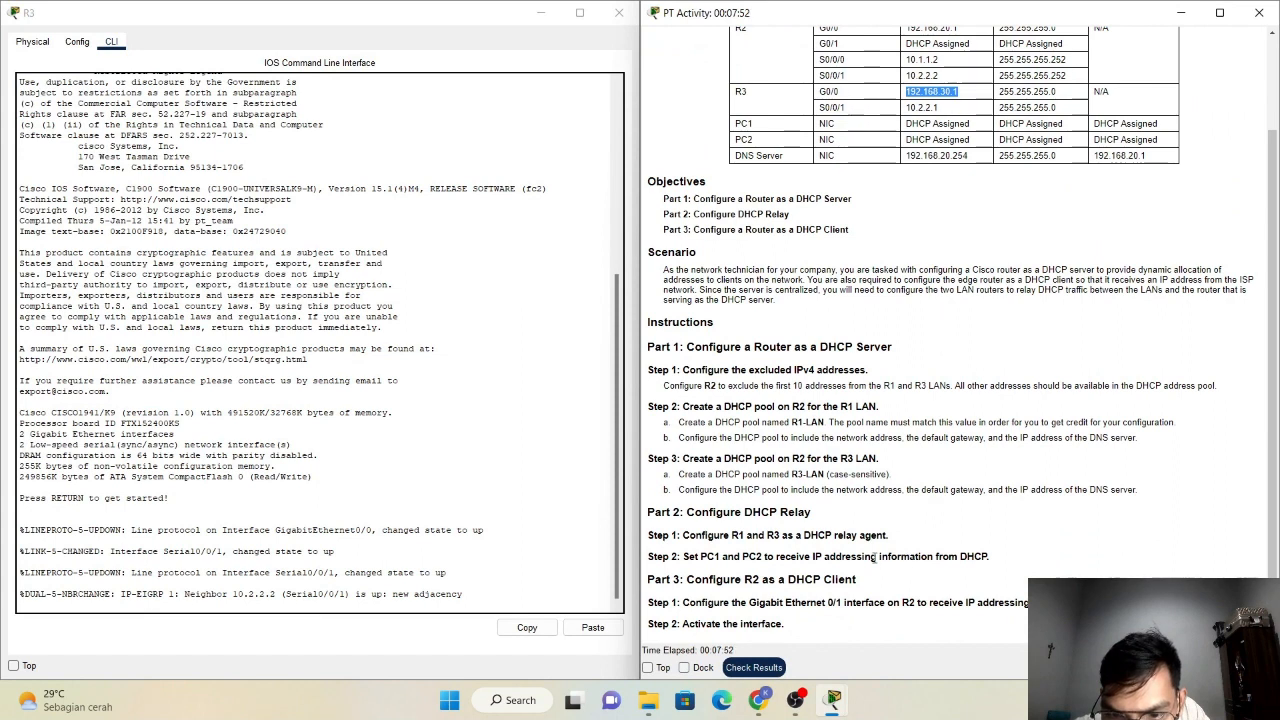
{"action": "left_click_drag", "start_coordinate": [767, 535], "coordinate": [822, 533]}
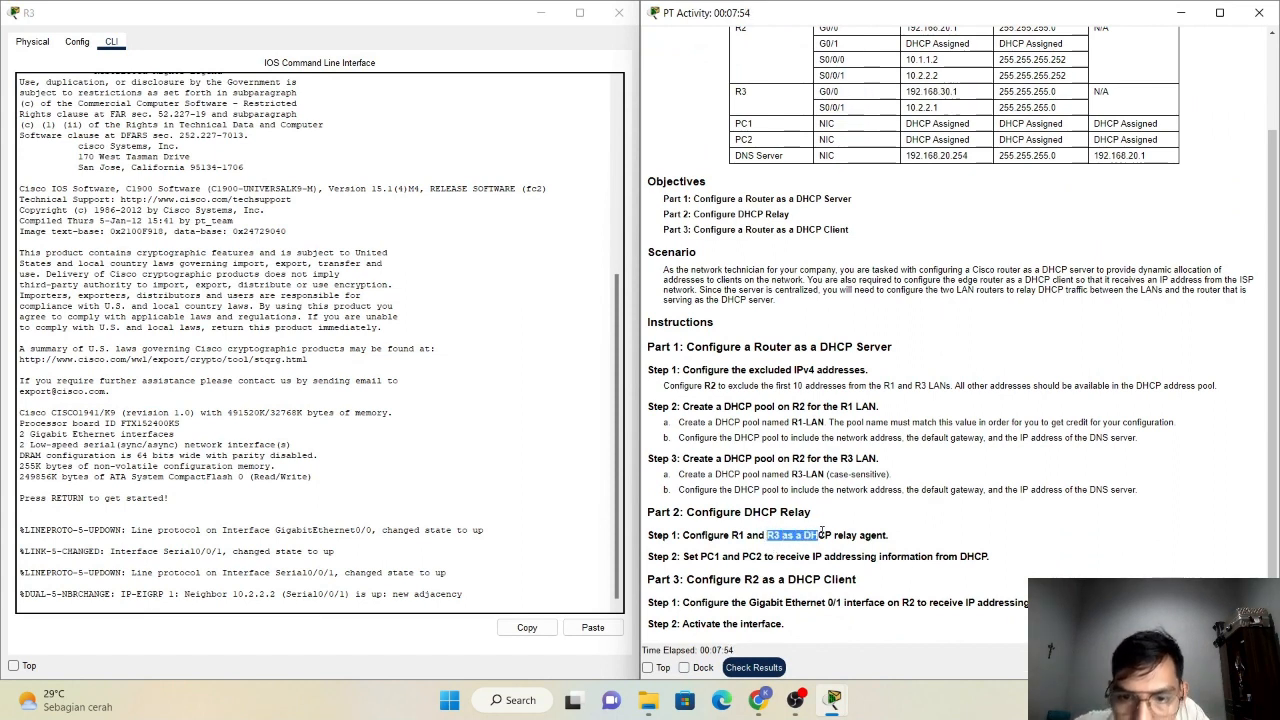
{"action": "left_click", "coordinate": [770, 563]}
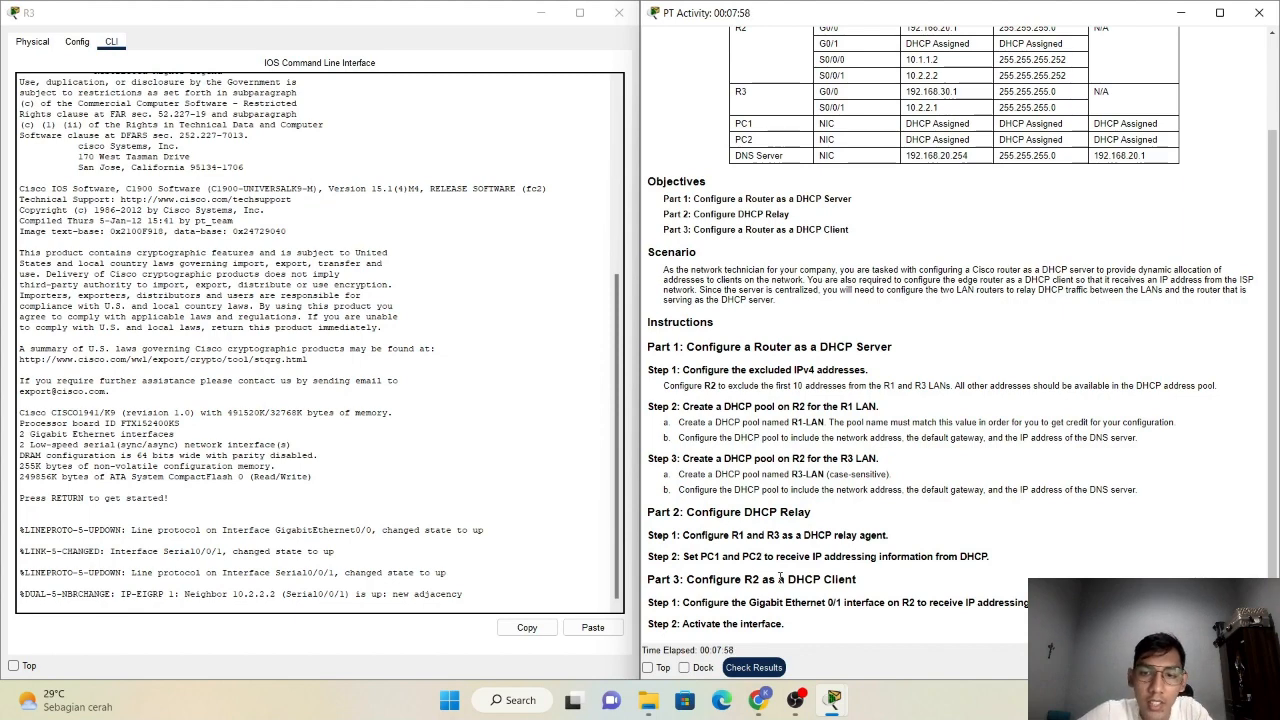
{"action": "left_click_drag", "start_coordinate": [767, 536], "coordinate": [889, 537]}
Enter privileged EXEC mode and global configuration mode on R3 with enable and conf terminal.
{"action": "left_click", "coordinate": [200, 607]}
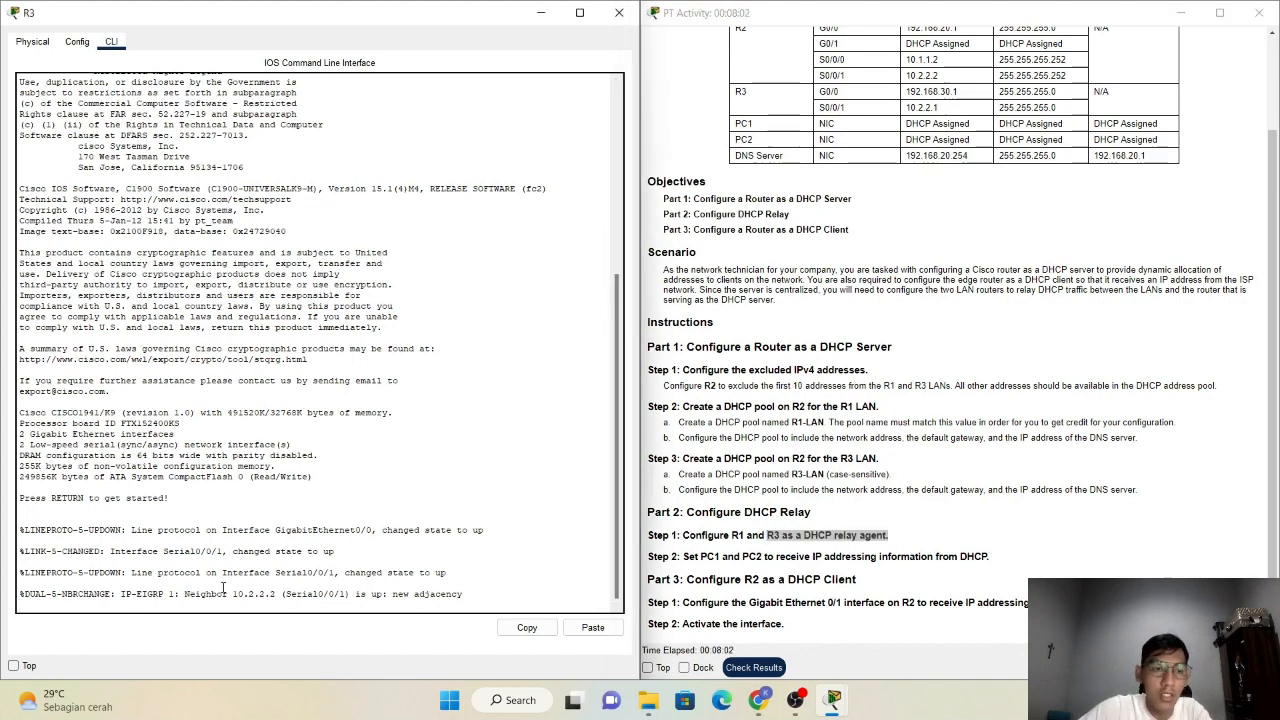
{"action": "key", "text": "Return"}
{"action": "type", "text": "en"}
{"action": "key", "text": "Tab"}
{"action": "key", "text": "Return"}
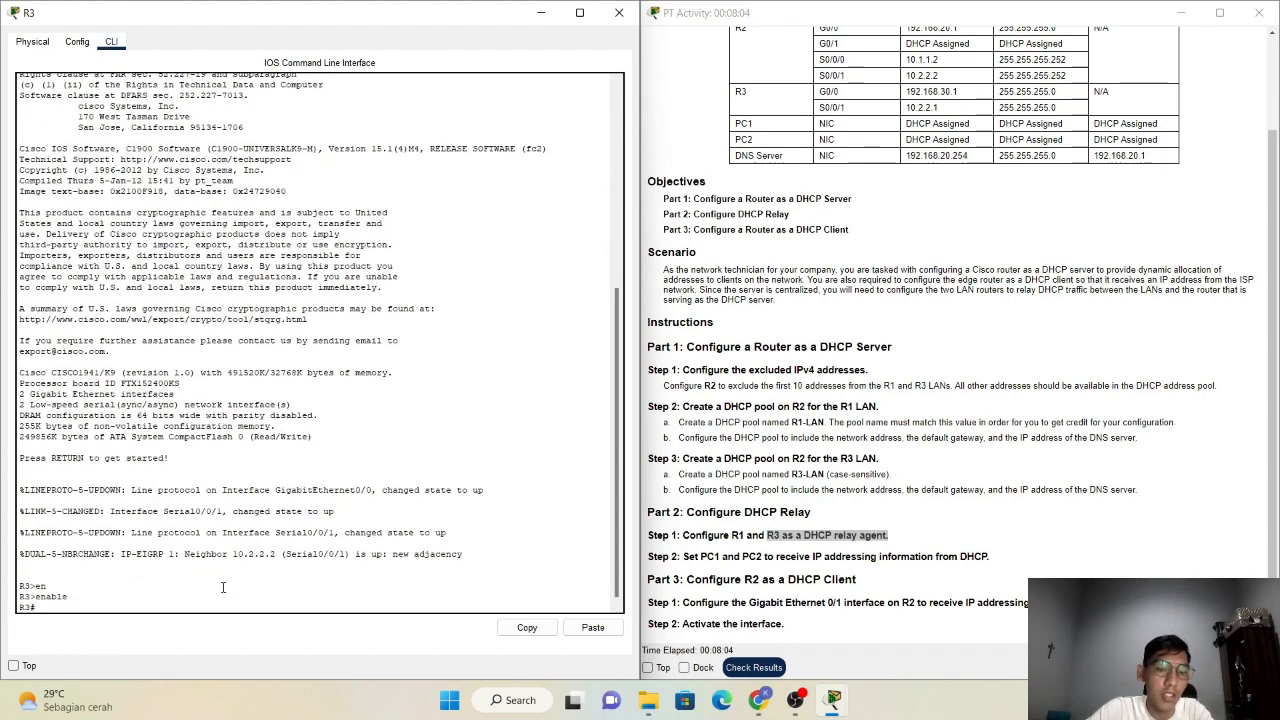
{"action": "type", "text": "conf t"}
{"action": "key", "text": "Tab"}
{"action": "key", "text": "Return"}
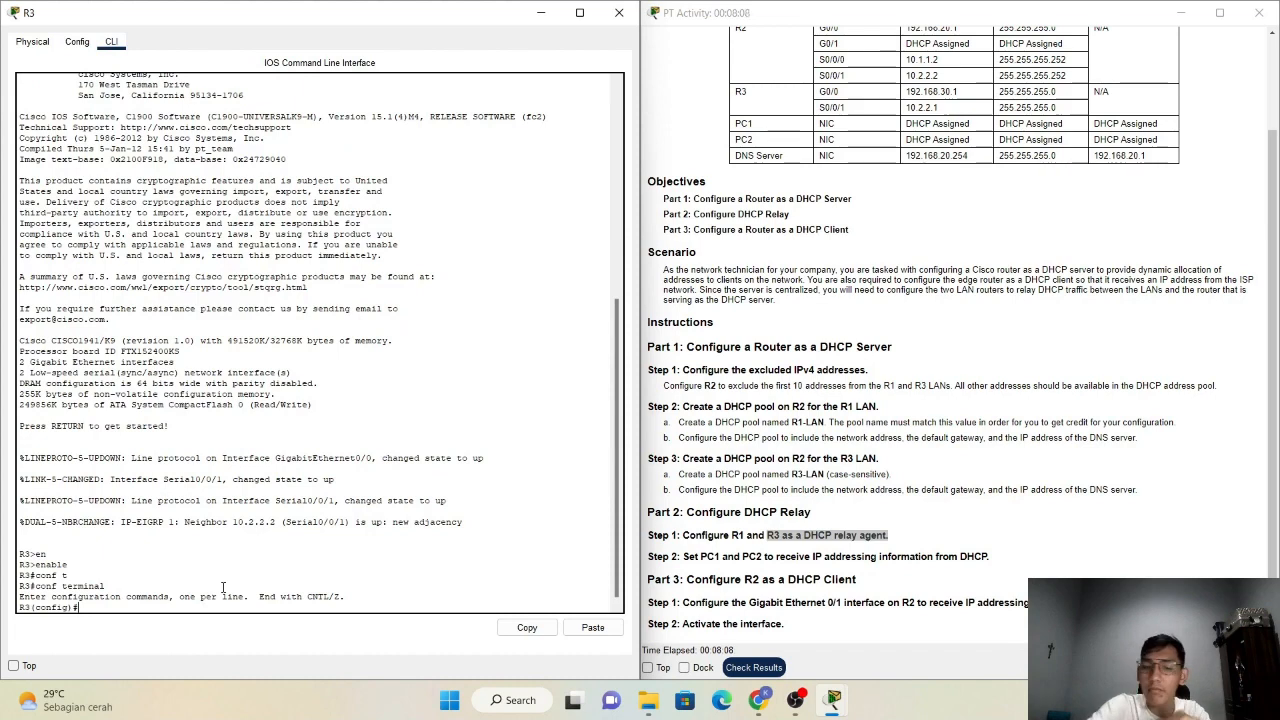
Enter interface configuration mode for g0/0 on R3.
{"action": "type", "text": "int "}
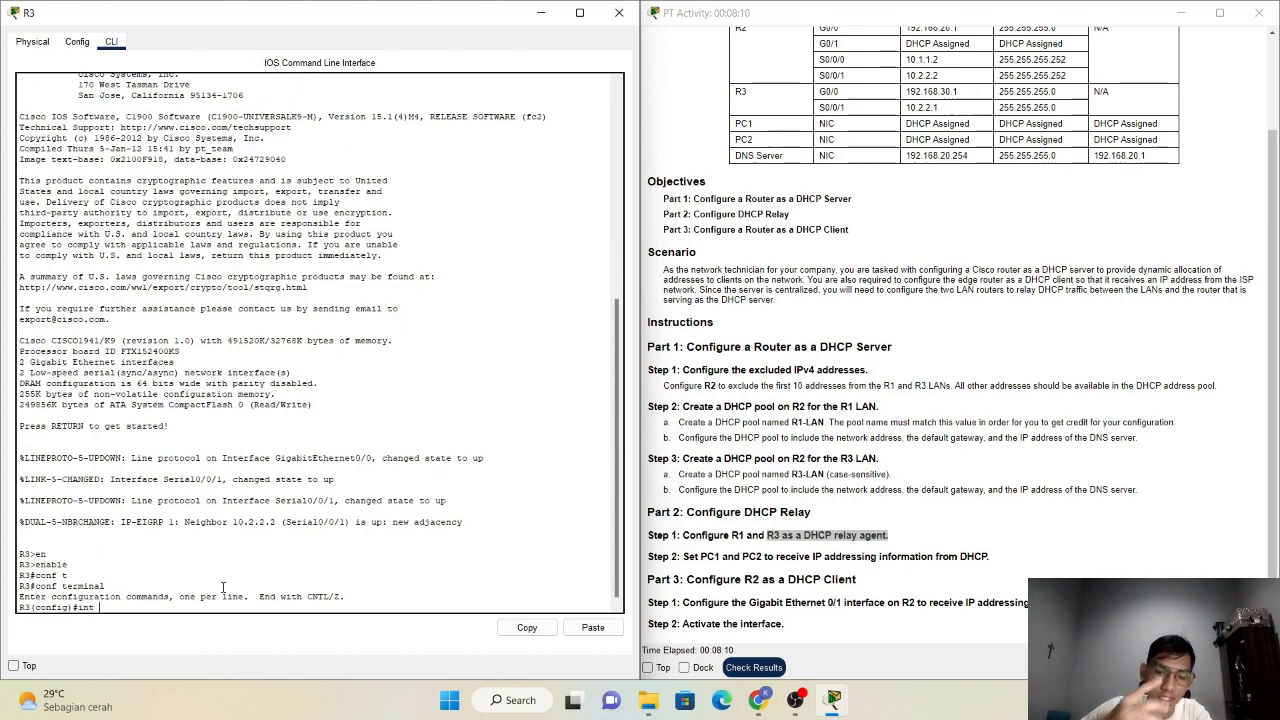
{"action": "type", "text": "g0/0"}
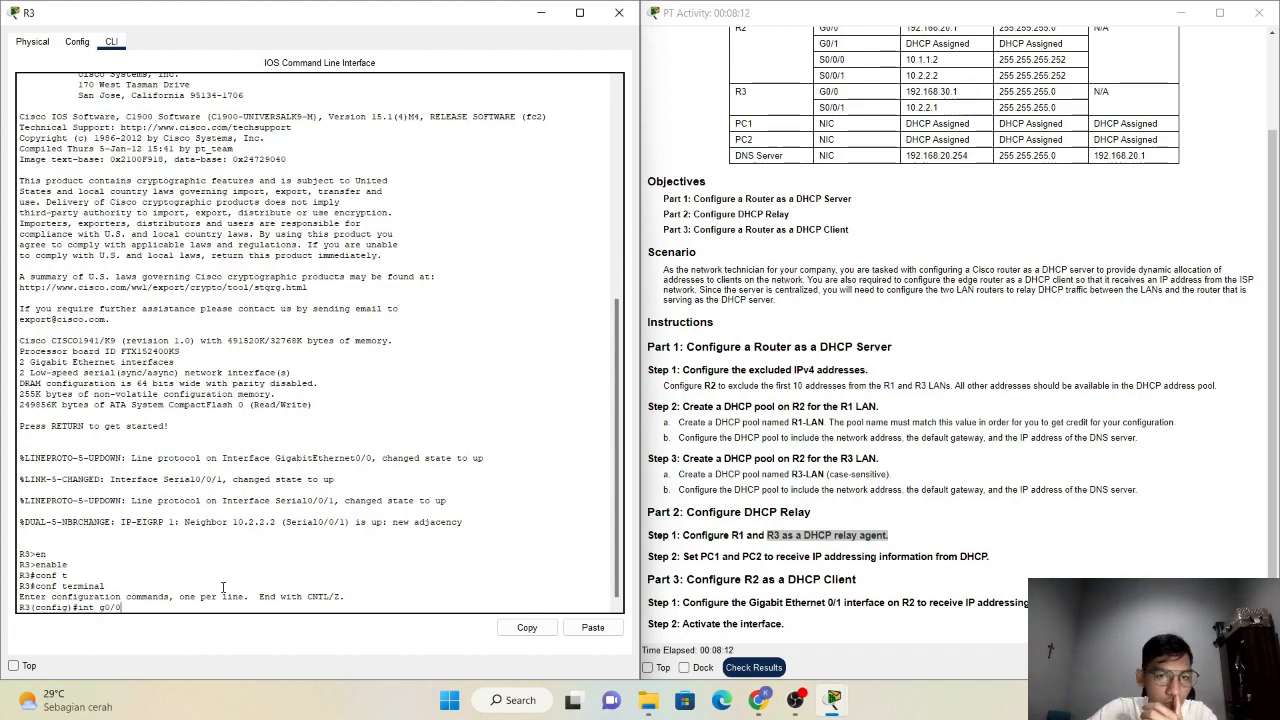
{"action": "key", "text": "Return"}
Set R3's G0/0 DHCP relay target with ip helper-address 10.2.2.2, checking it against the addressing table.
{"action": "type", "text": "ip helper"}
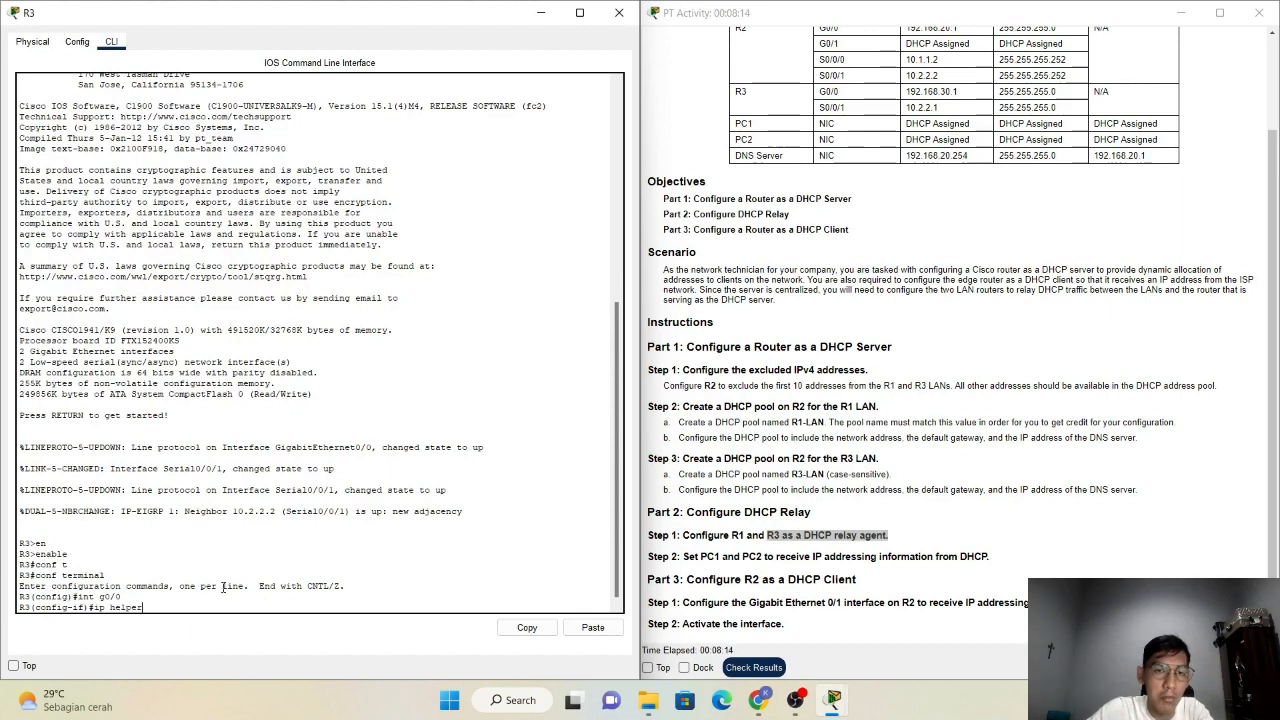
{"action": "type", "text": "-addres"}
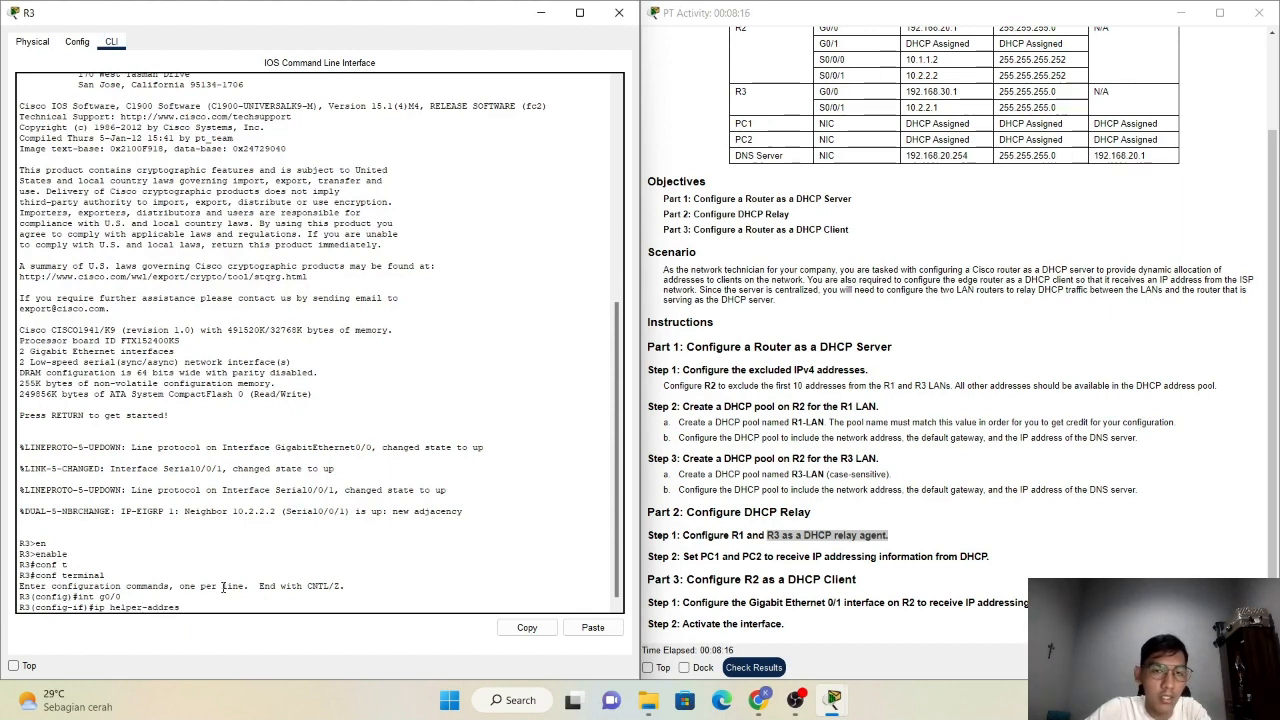
{"action": "type", "text": "s 10"}
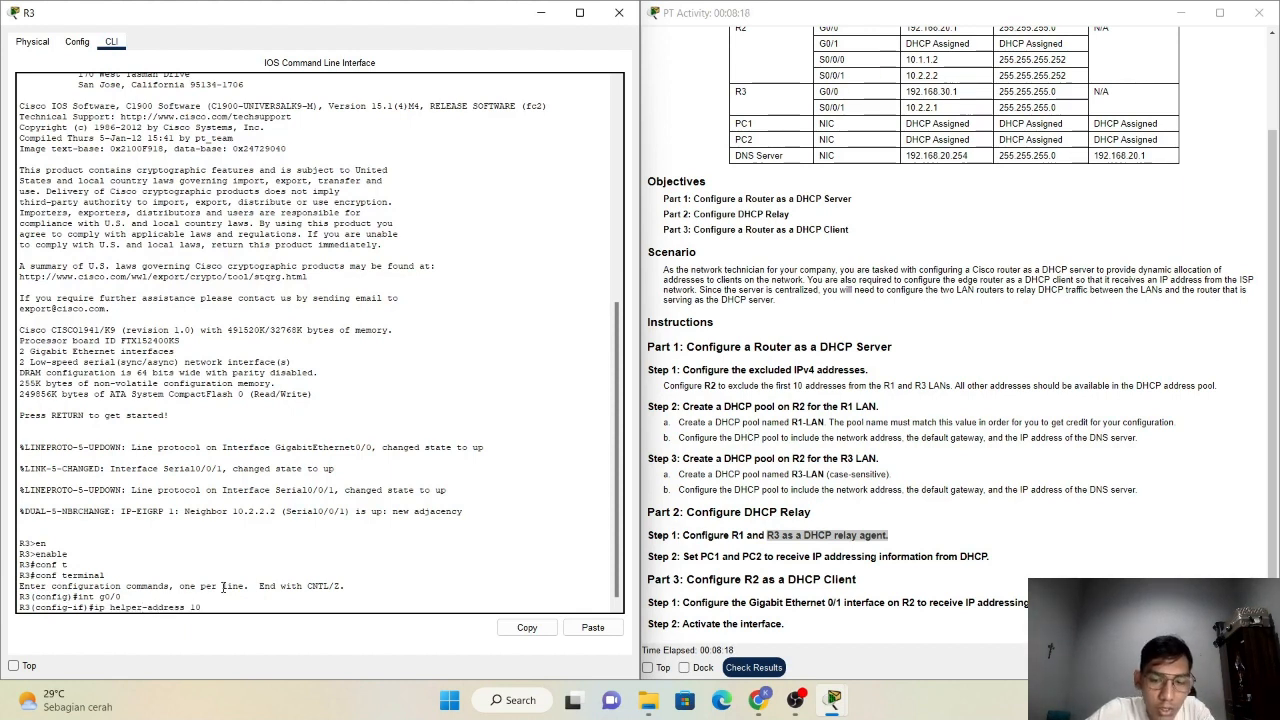
{"action": "type", "text": ".1.1.2"}
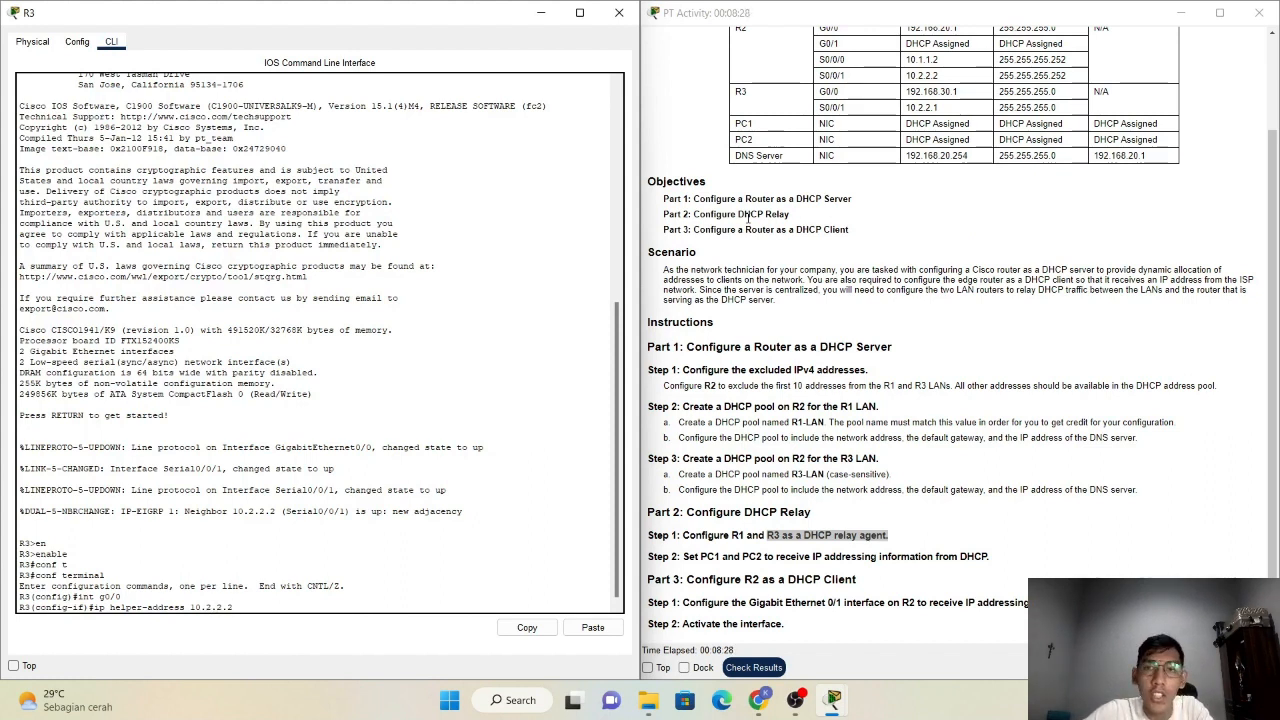
{"action": "left_click", "coordinate": [936, 108]}
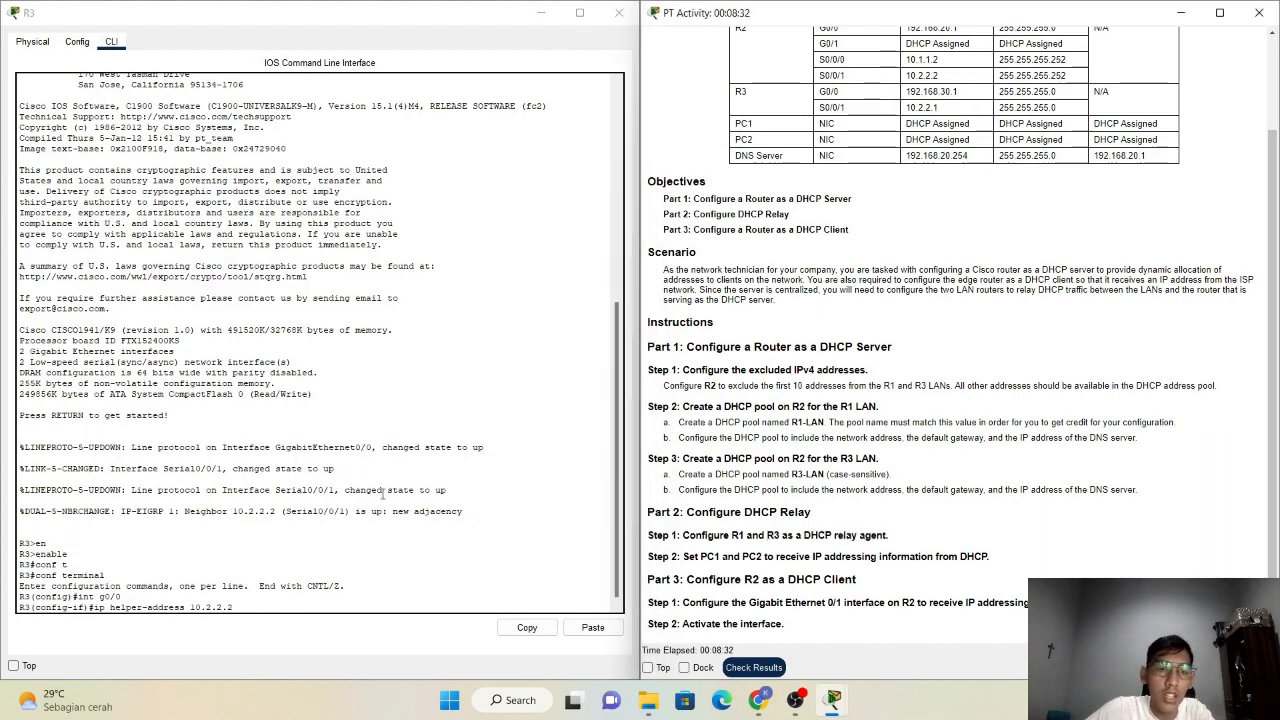
{"action": "left_click", "coordinate": [244, 606]}
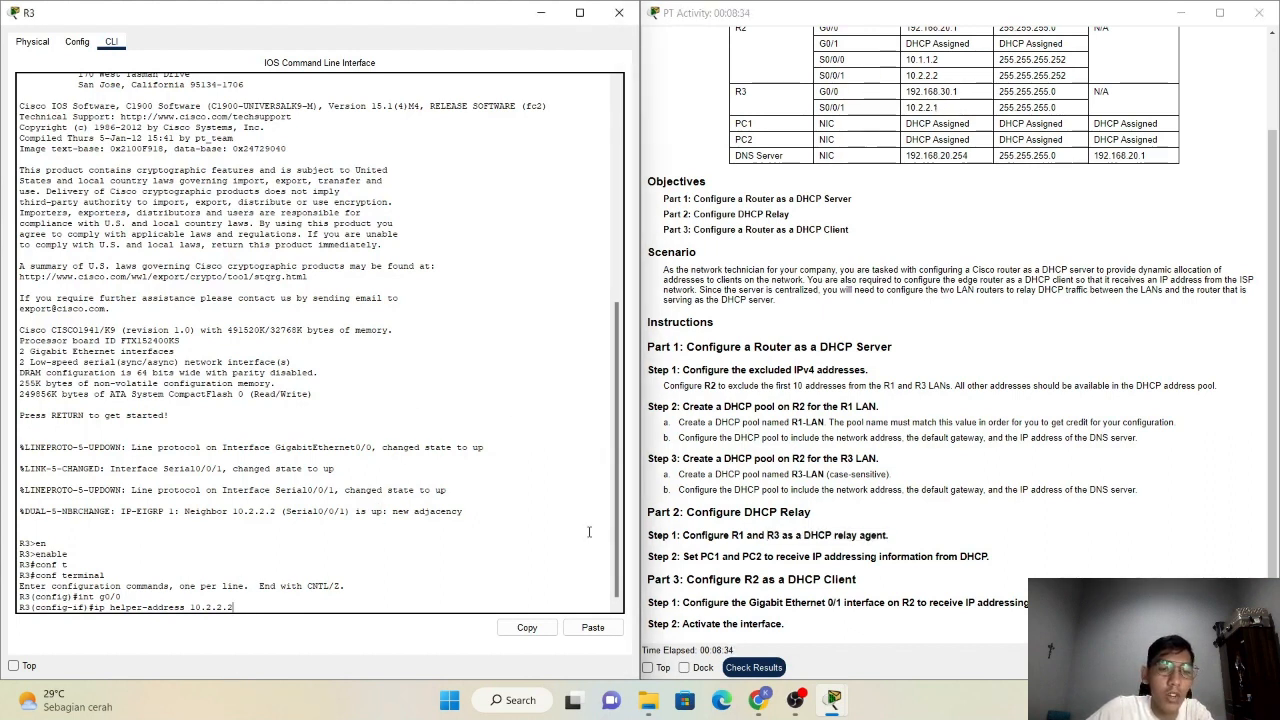
{"action": "key", "text": "Return"}
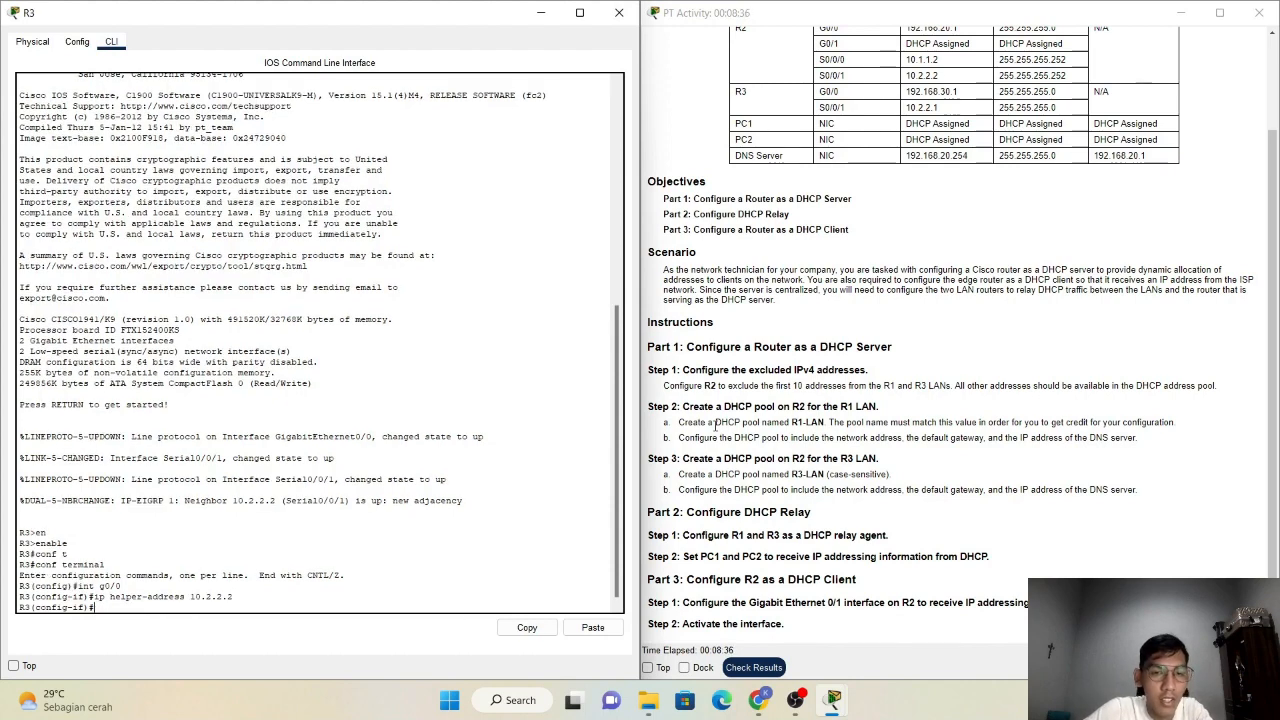
Leave R3's interface configuration with the exit command and close the R3 window.
{"action": "type", "text": "exit"}
{"action": "key", "text": "Return"}
{"action": "key", "text": "Return"}
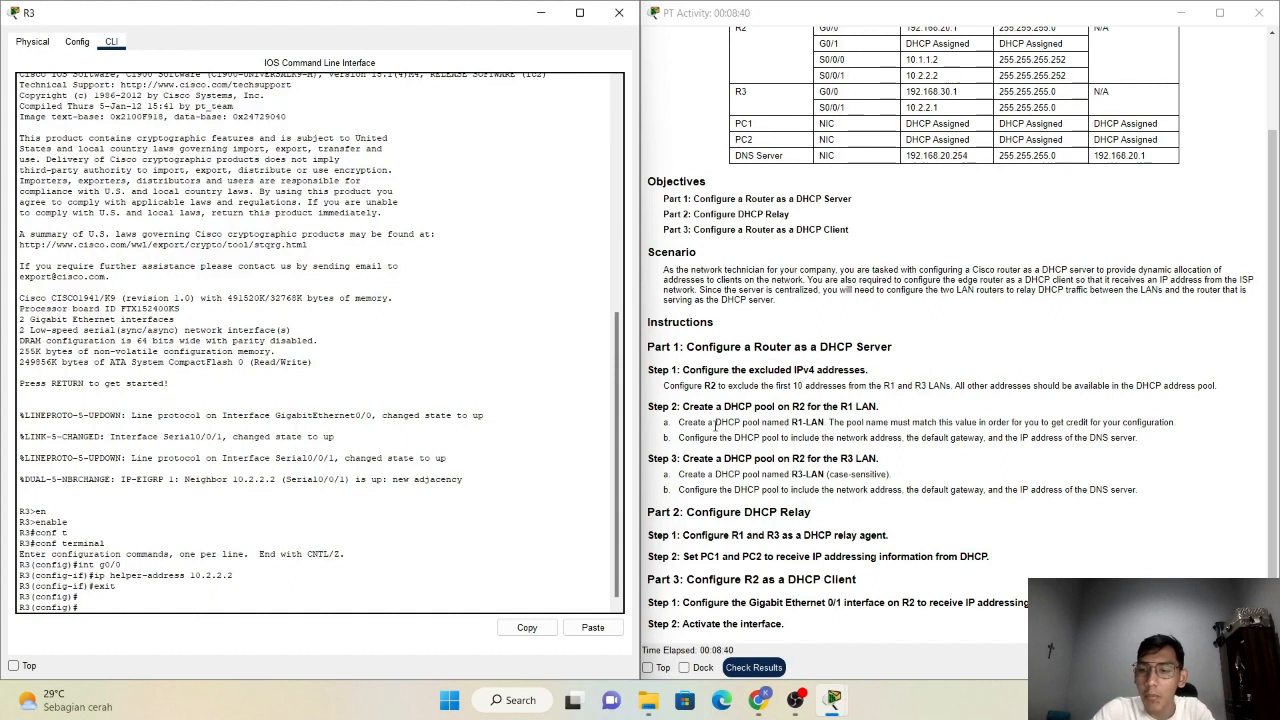
{"action": "left_click", "coordinate": [620, 13]}
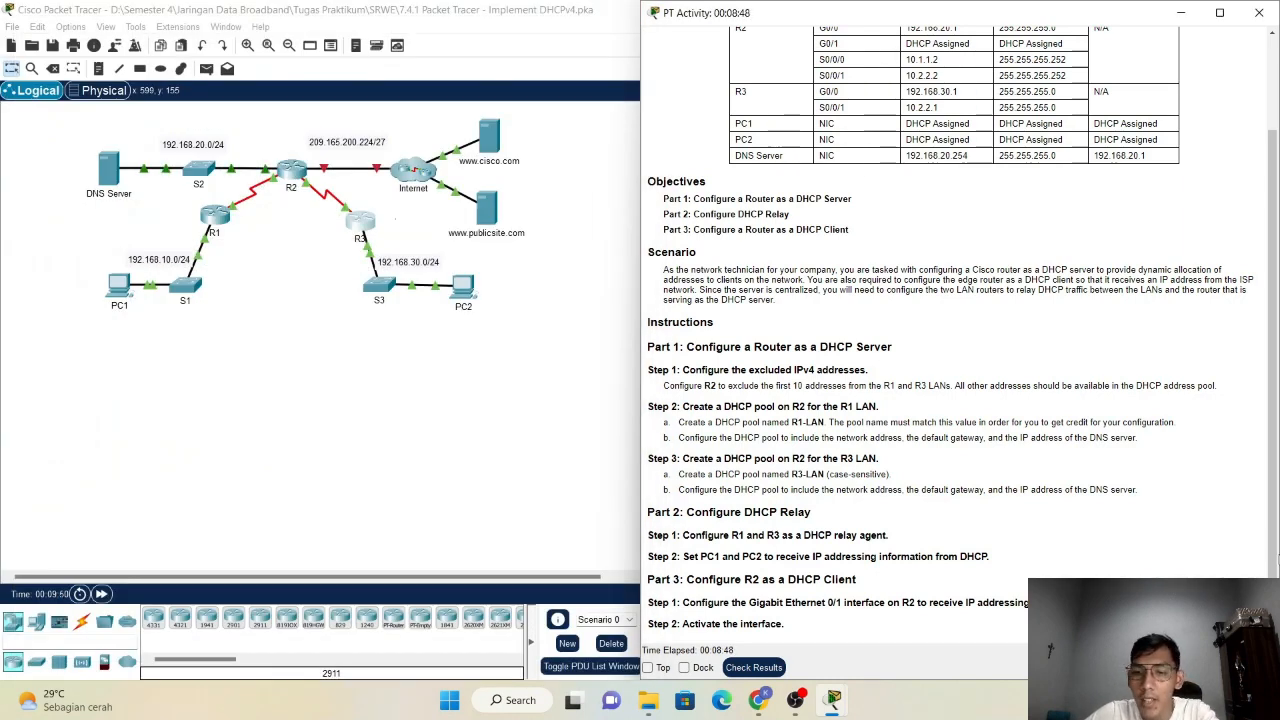
Check the activity results, review the status of the assessment items, and return to the topology and addressing table.
{"action": "left_click", "coordinate": [755, 667]}
{"action": "left_click", "coordinate": [127, 104]}
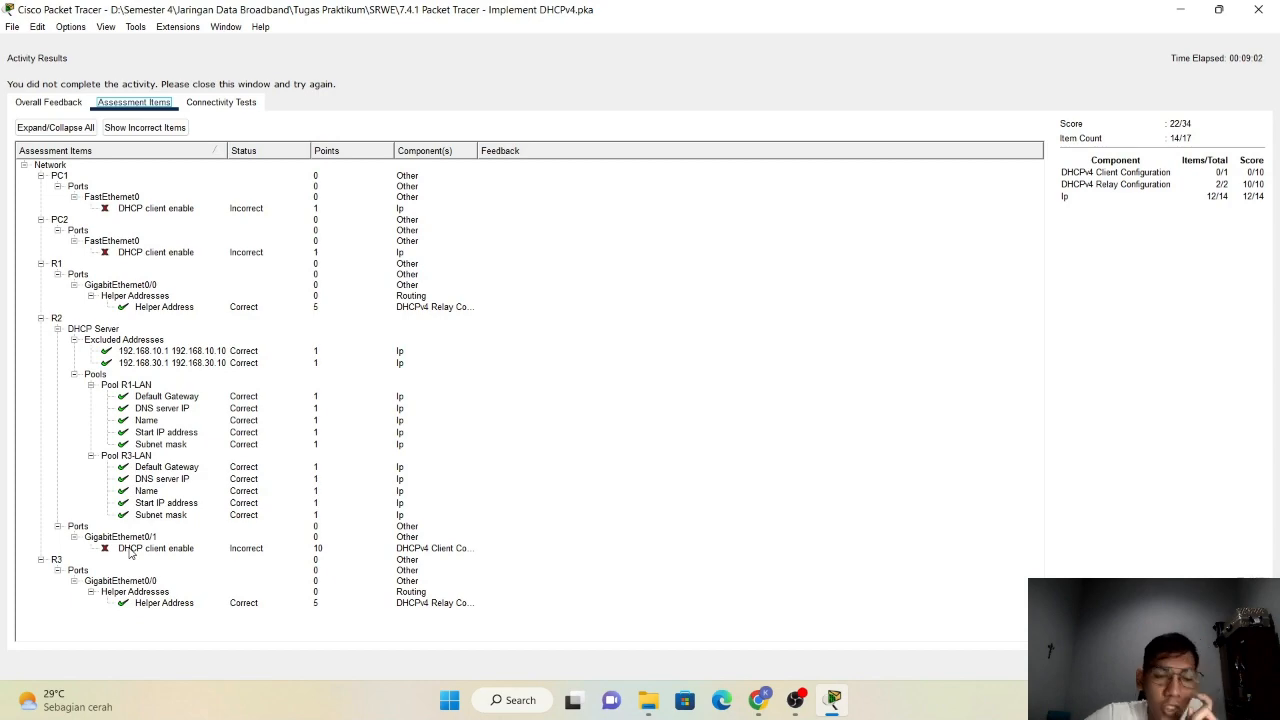
{"action": "left_click", "coordinate": [1240, 665]}
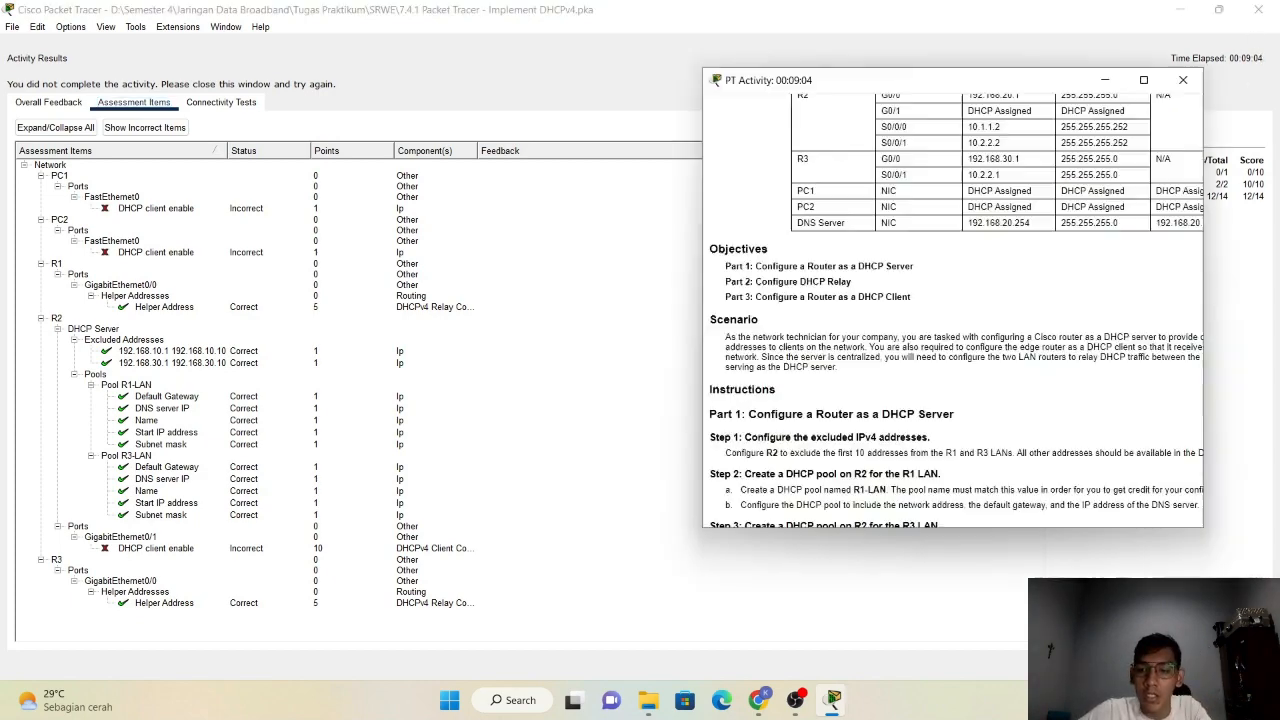
{"action": "scroll", "coordinate": [1048, 354], "scroll_direction": "up", "scroll_amount": 2}
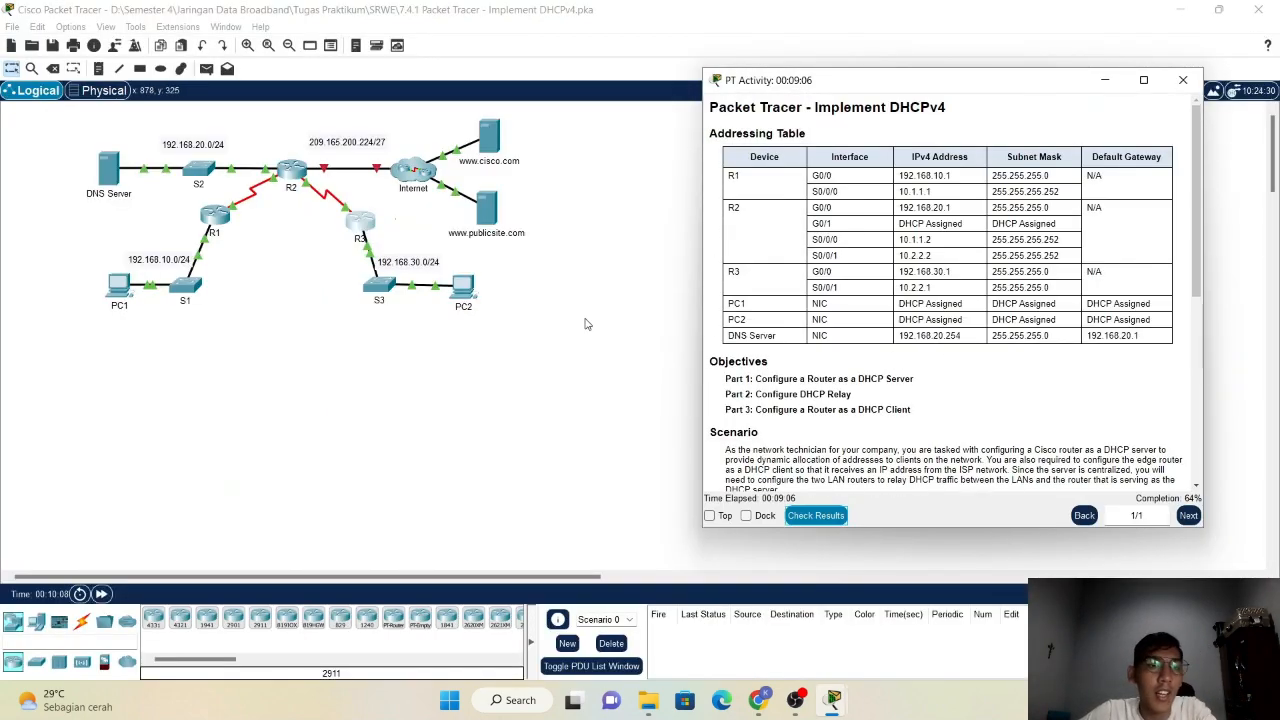
Set PC1's IP configuration to DHCP and close the PC1 window.
{"action": "left_click", "coordinate": [134, 291]}
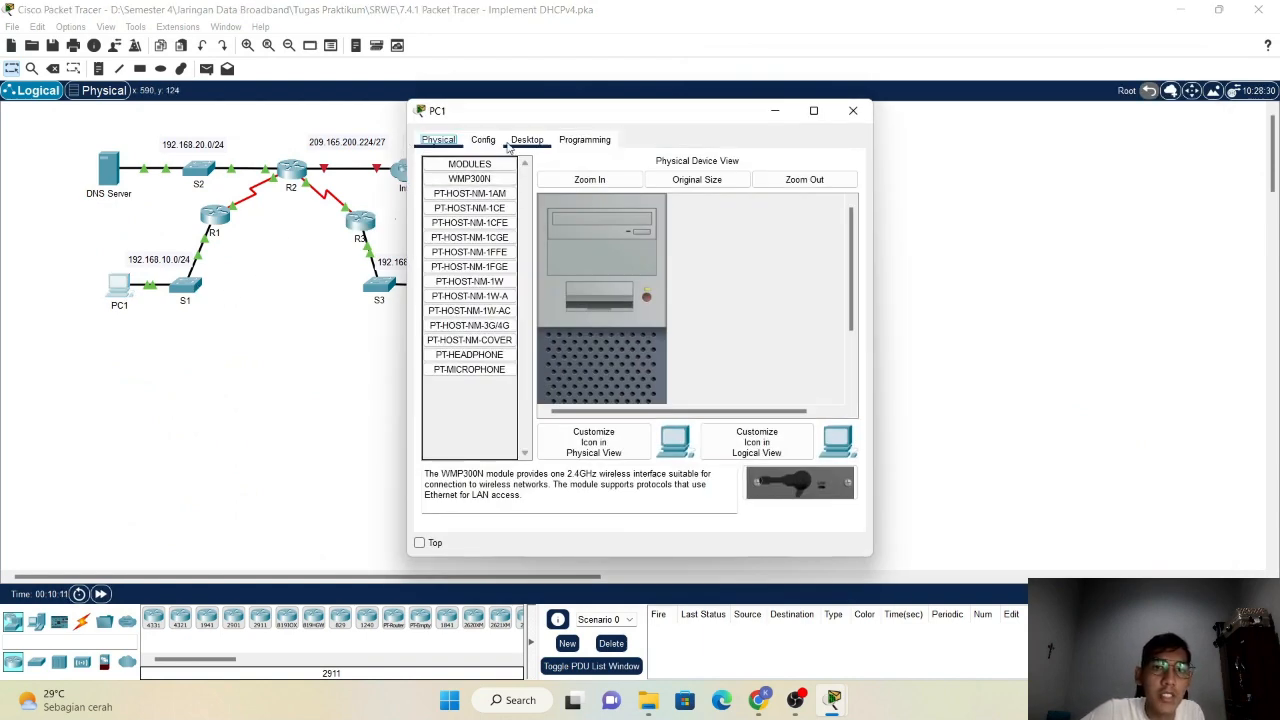
{"action": "left_click", "coordinate": [526, 143]}
{"action": "left_click", "coordinate": [467, 204]}
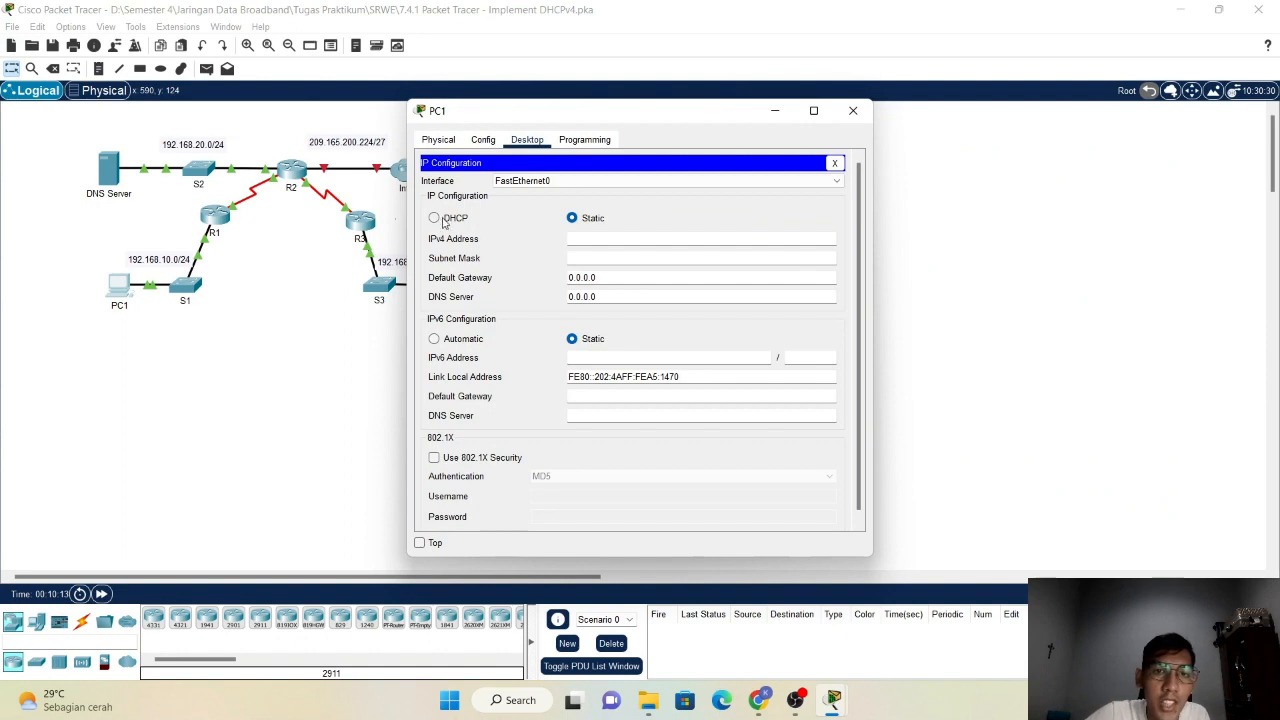
{"action": "left_click", "coordinate": [435, 218]}
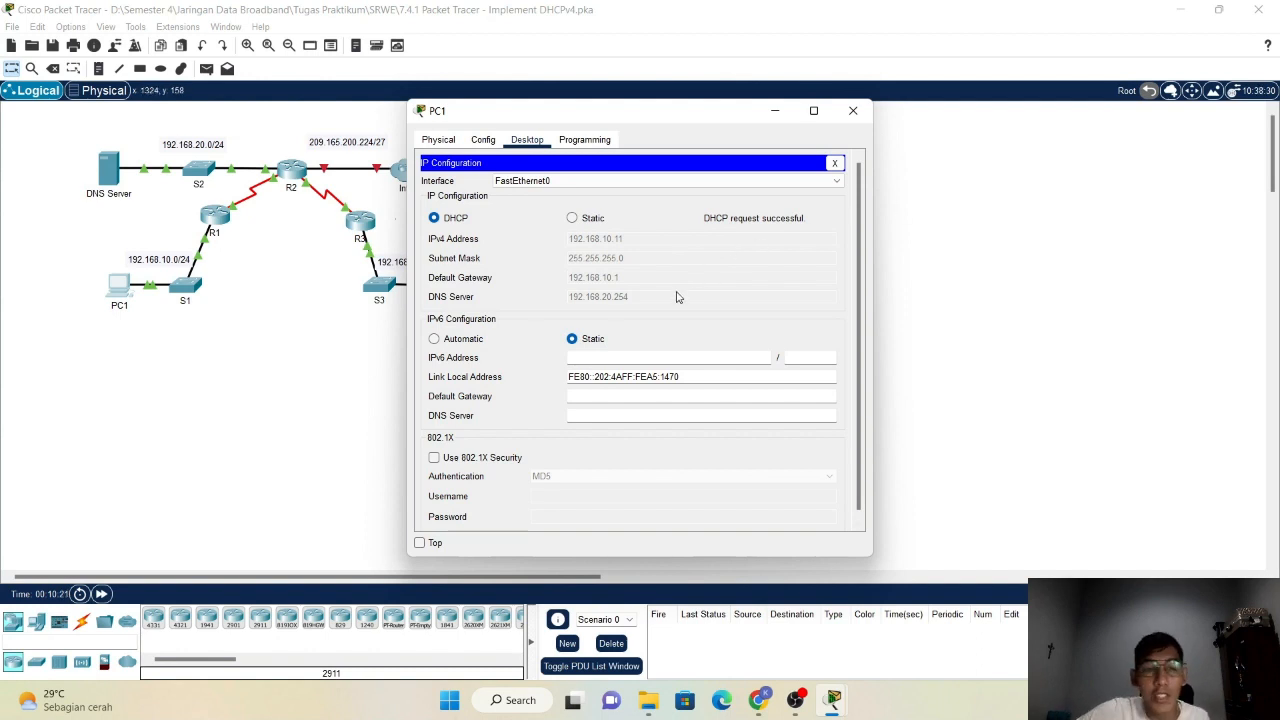
{"action": "left_click", "coordinate": [851, 108]}
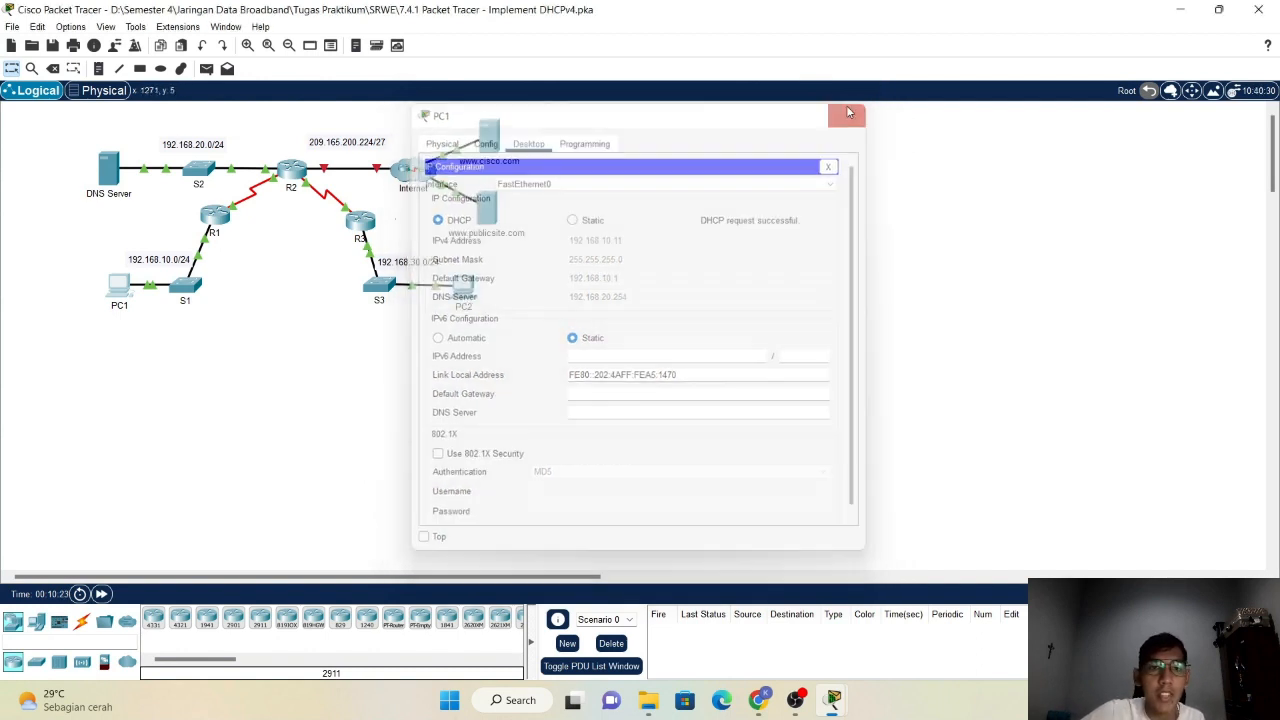
Set PC2's IP configuration to DHCP and close the PC2 window.
{"action": "left_click", "coordinate": [464, 292]}
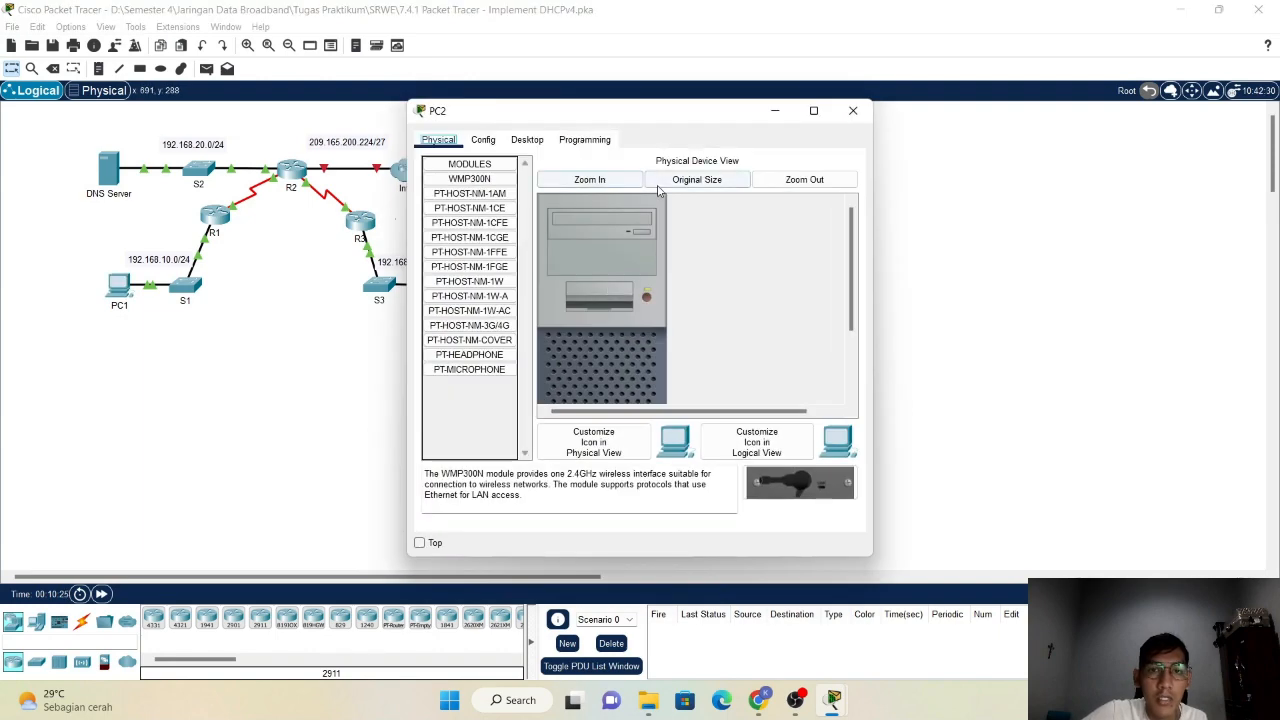
{"action": "left_click", "coordinate": [526, 140]}
{"action": "left_click", "coordinate": [463, 195]}
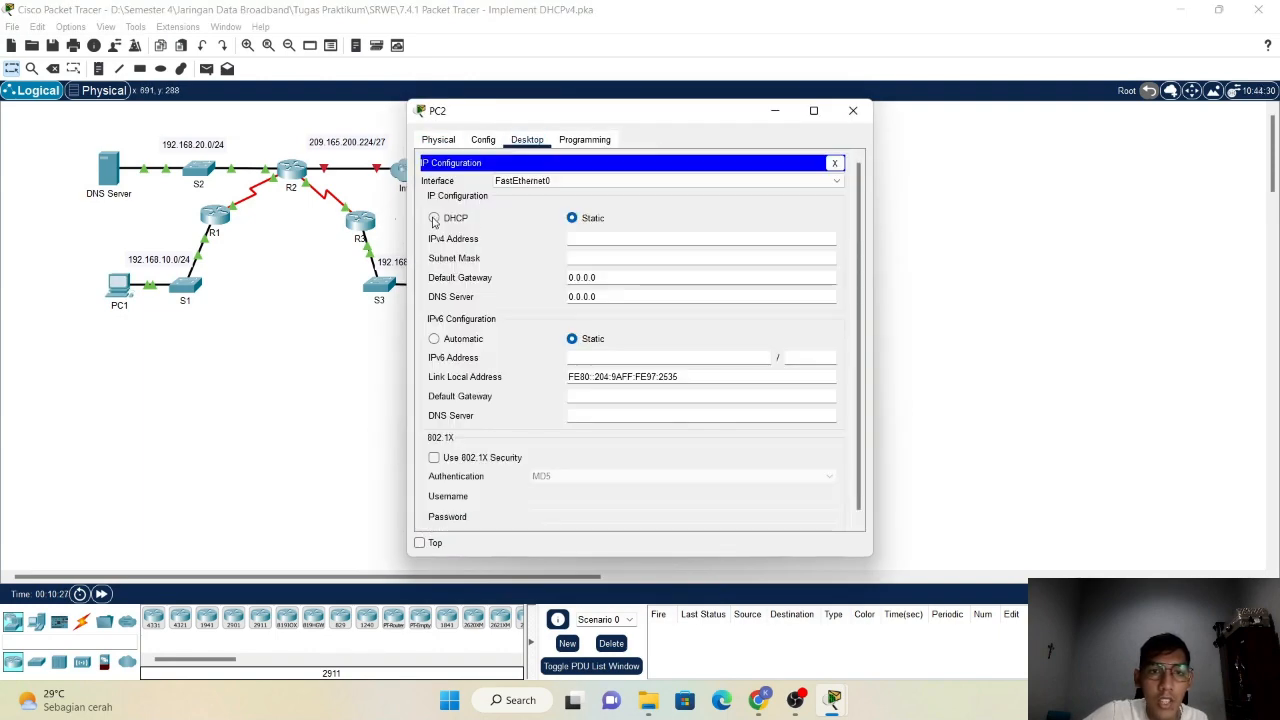
{"action": "left_click", "coordinate": [434, 218]}
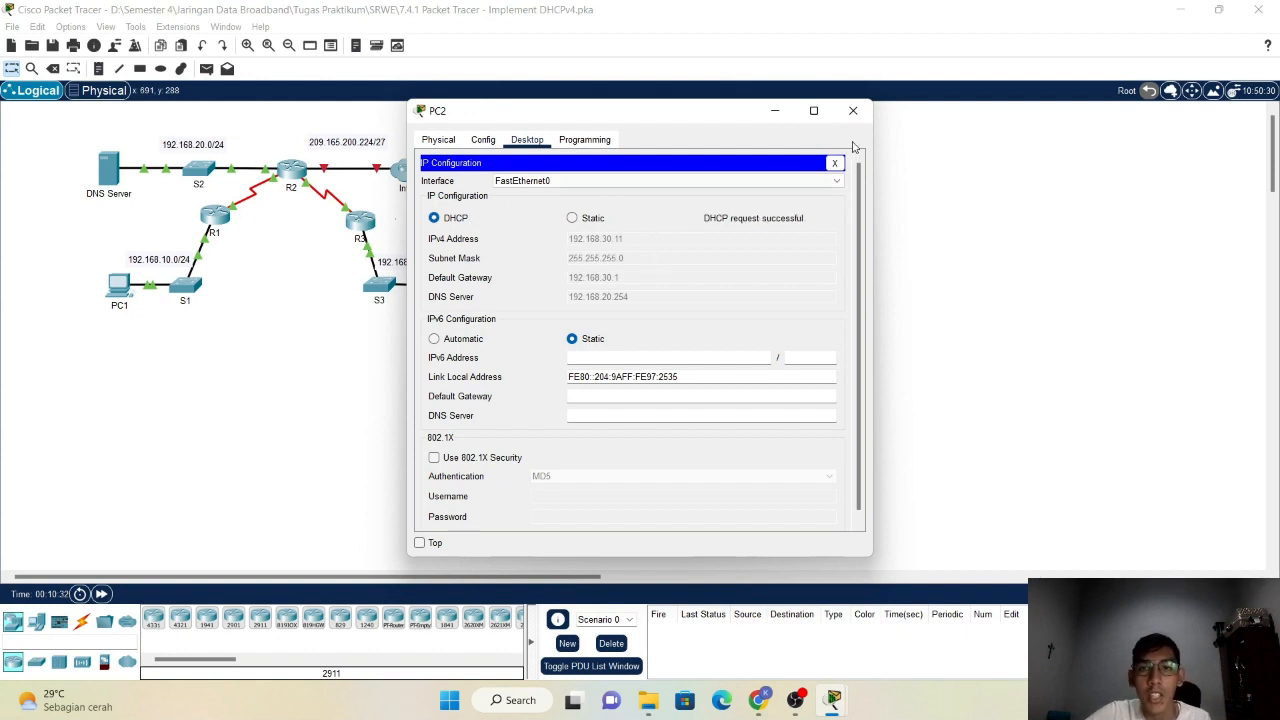
{"action": "left_click", "coordinate": [851, 113]}
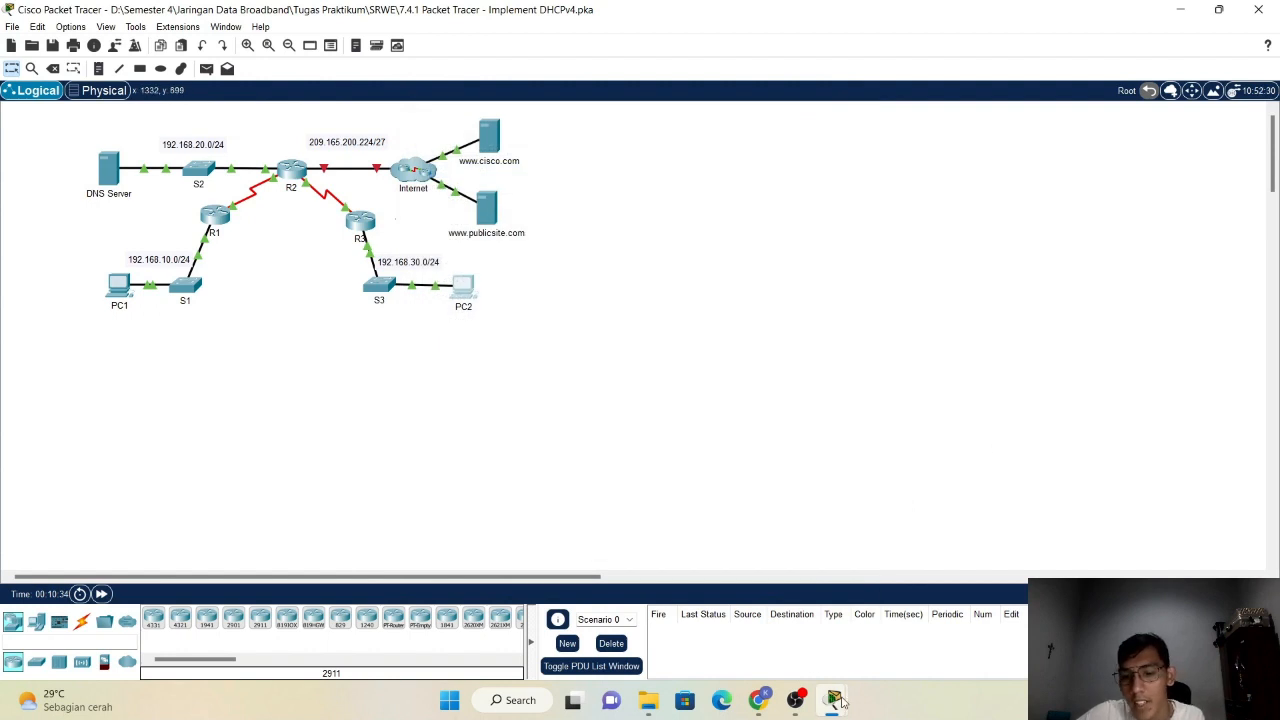
Bring up the activity instructions and read Part 3 on configuring R2 as a DHCP client.
{"action": "mouse_move", "coordinate": [833, 699]}
{"action": "left_click", "coordinate": [935, 651]}
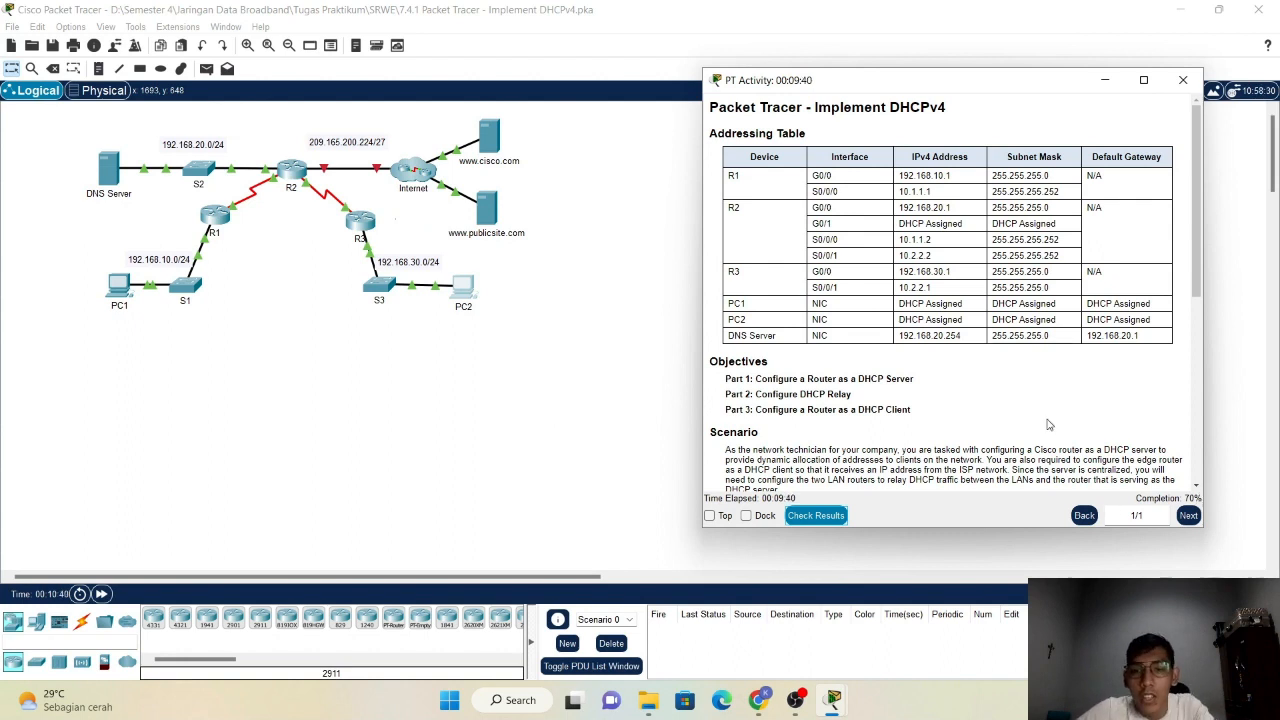
{"action": "scroll", "coordinate": [990, 360], "scroll_direction": "down", "scroll_amount": 4}
{"action": "scroll", "coordinate": [987, 355], "scroll_direction": "down", "scroll_amount": 1}
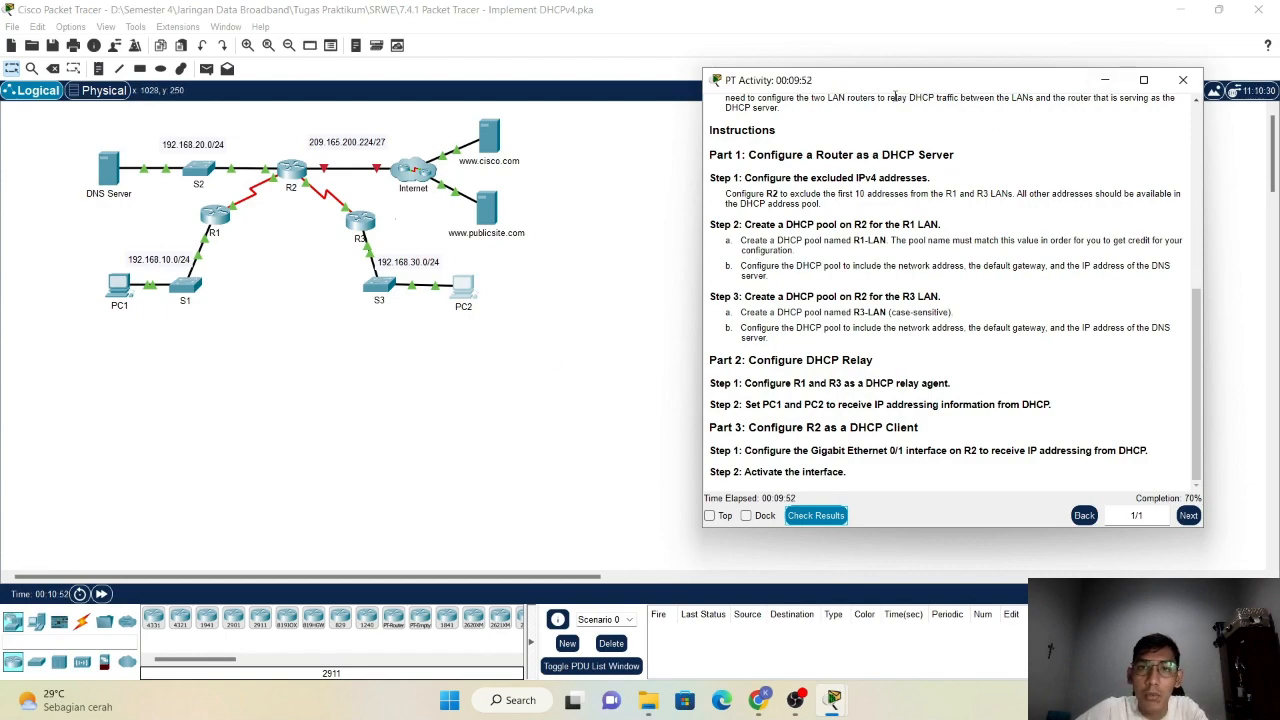
Tile the activity instructions beside the topology and open R2's command line next to them.
{"action": "left_click_drag", "start_coordinate": [876, 85], "coordinate": [1278, 100]}
{"action": "left_click", "coordinate": [210, 305]}
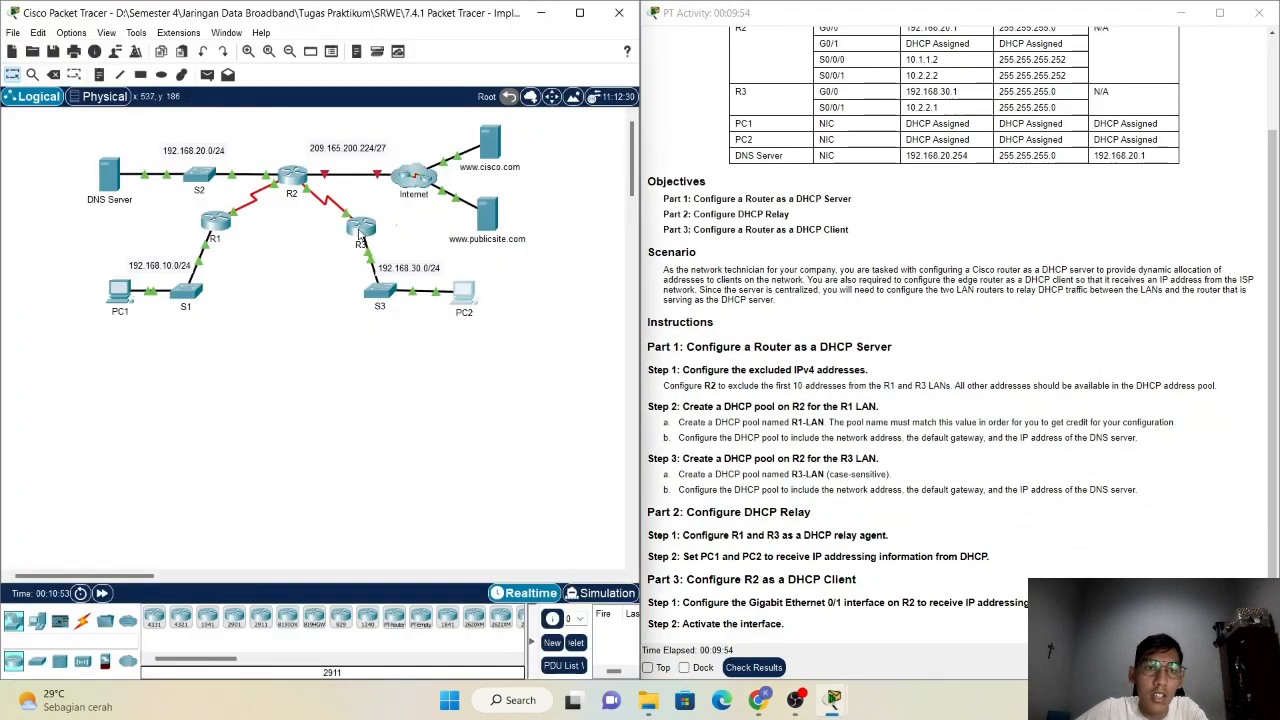
{"action": "left_click", "coordinate": [291, 178]}
{"action": "left_click_drag", "start_coordinate": [585, 113], "coordinate": [2, 90]}
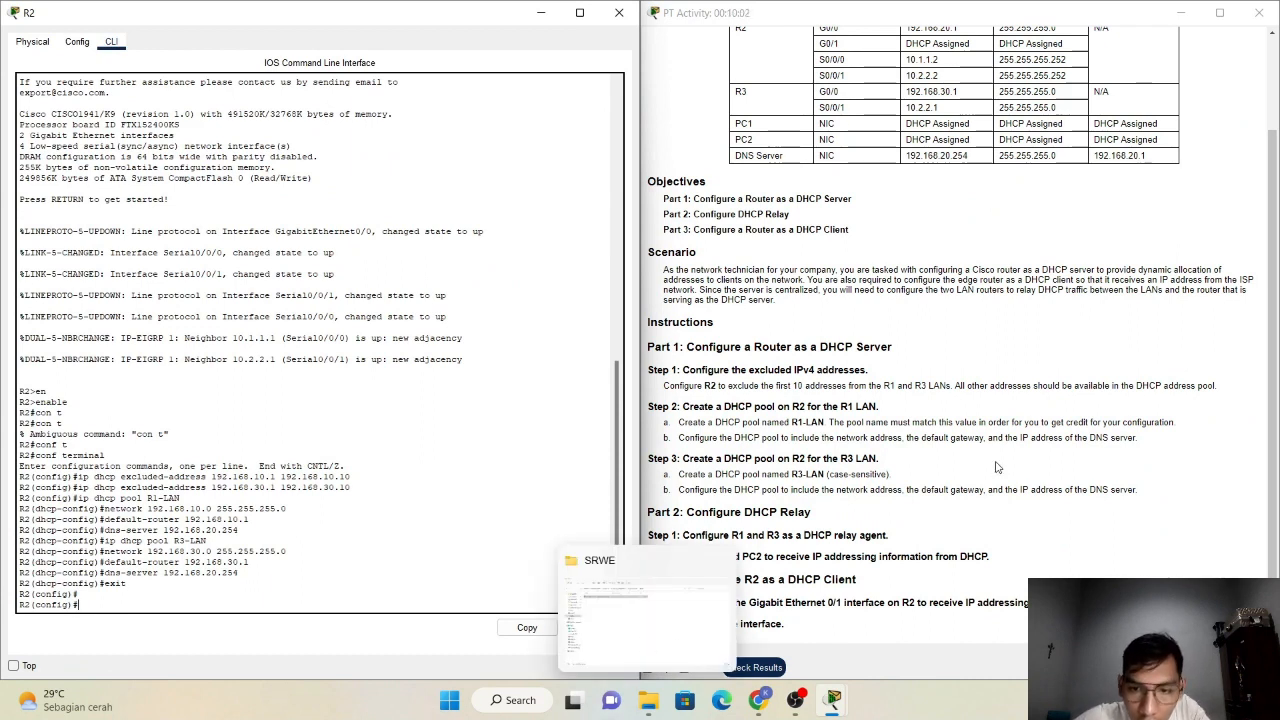
Check the activity results, review the assessment items for what remains incorrect, and close the results.
{"action": "left_click", "coordinate": [969, 487]}
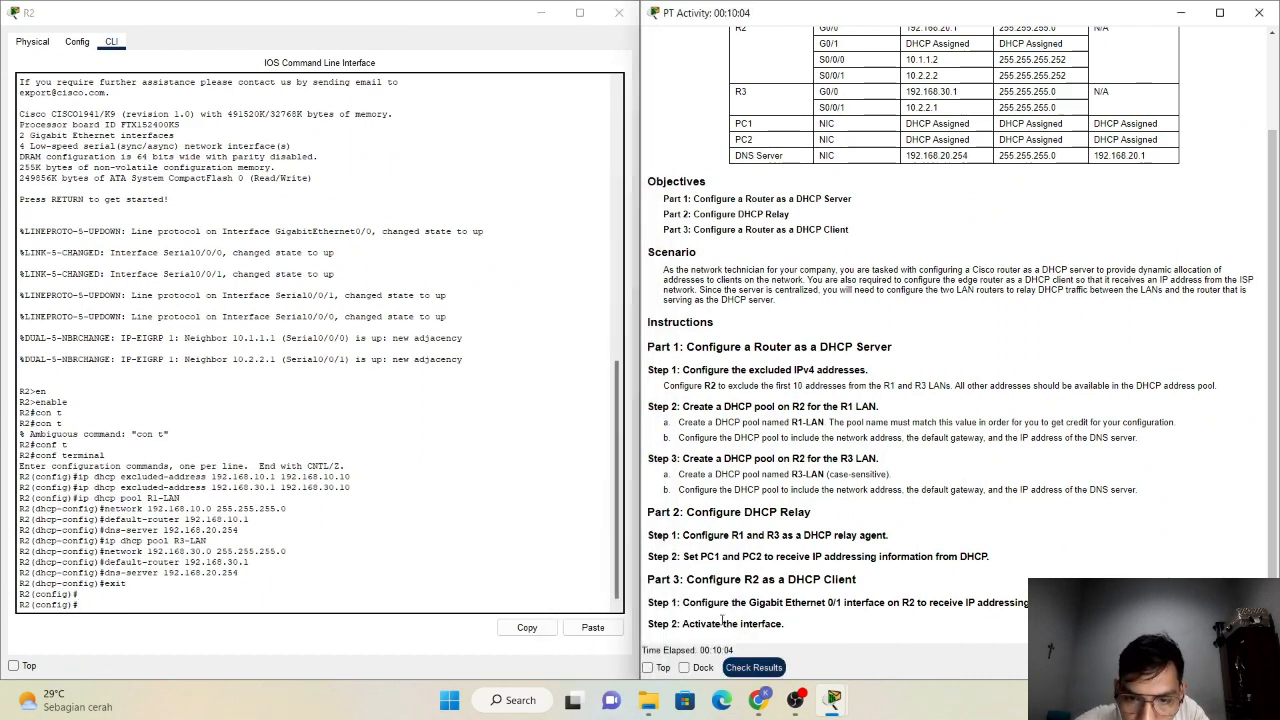
{"action": "left_click", "coordinate": [759, 659]}
{"action": "left_click", "coordinate": [709, 38]}
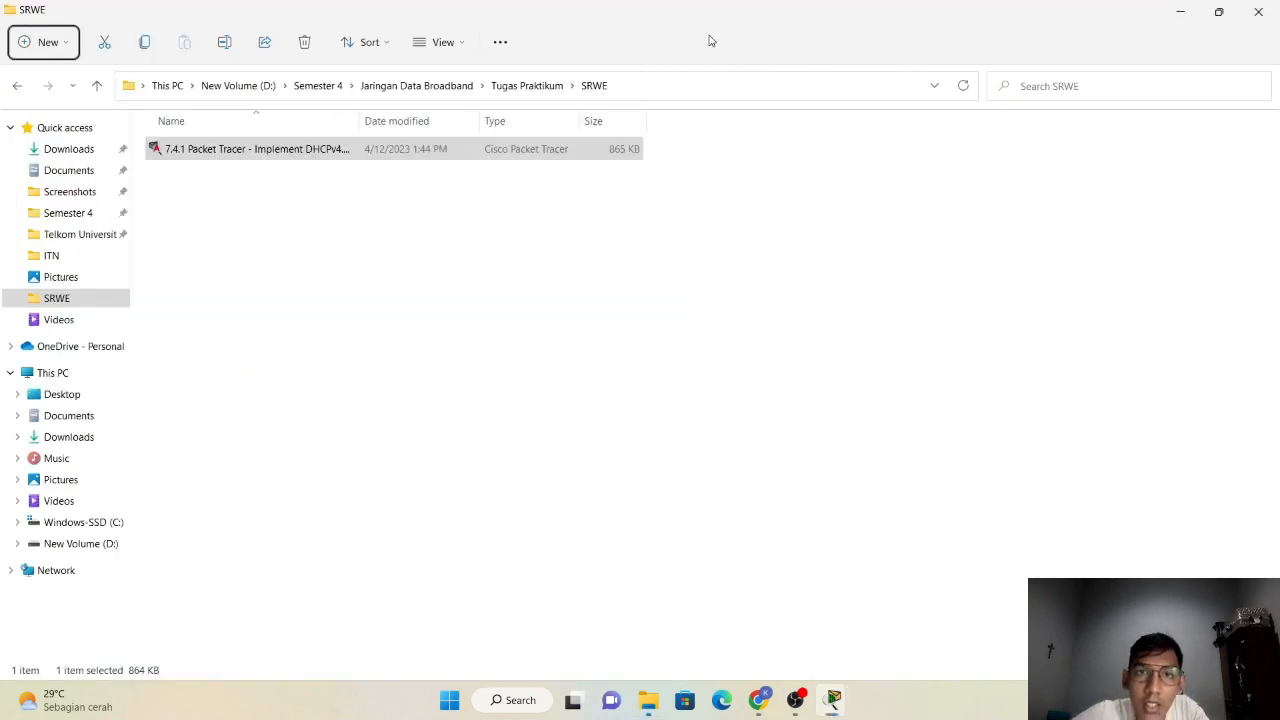
{"action": "mouse_move", "coordinate": [833, 698]}
{"action": "left_click", "coordinate": [872, 631]}
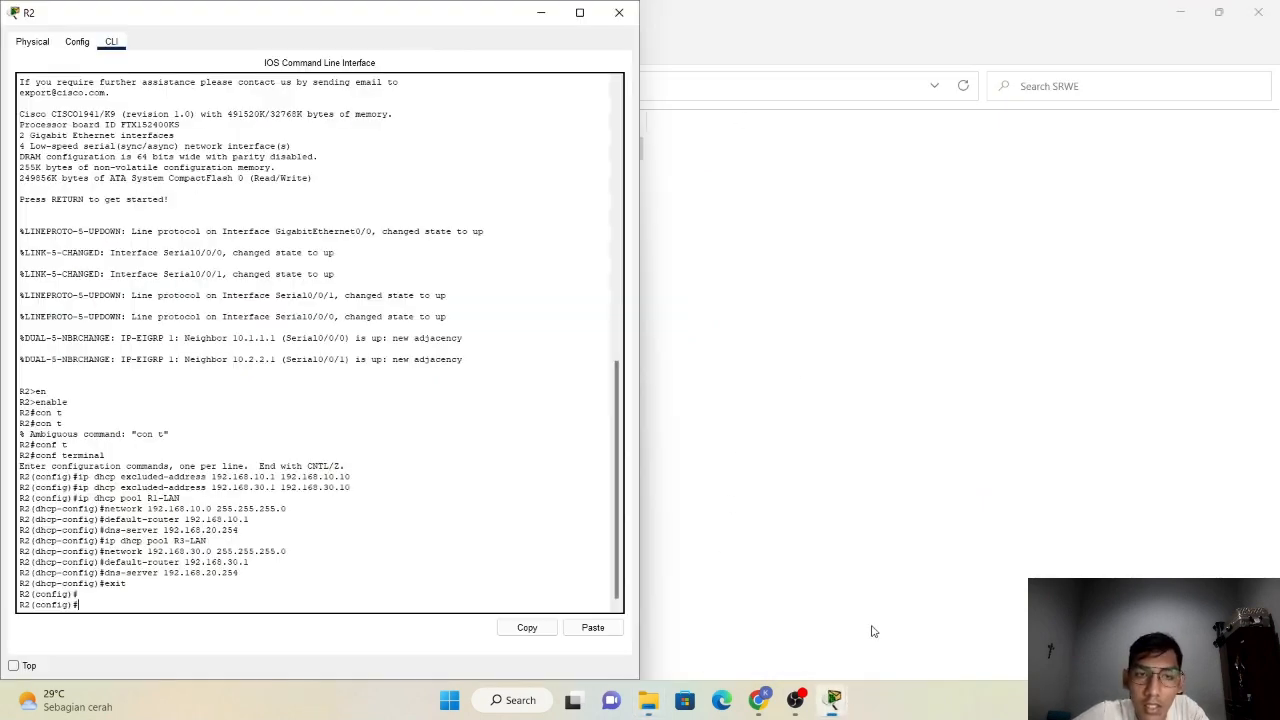
{"action": "left_click", "coordinate": [541, 12]}
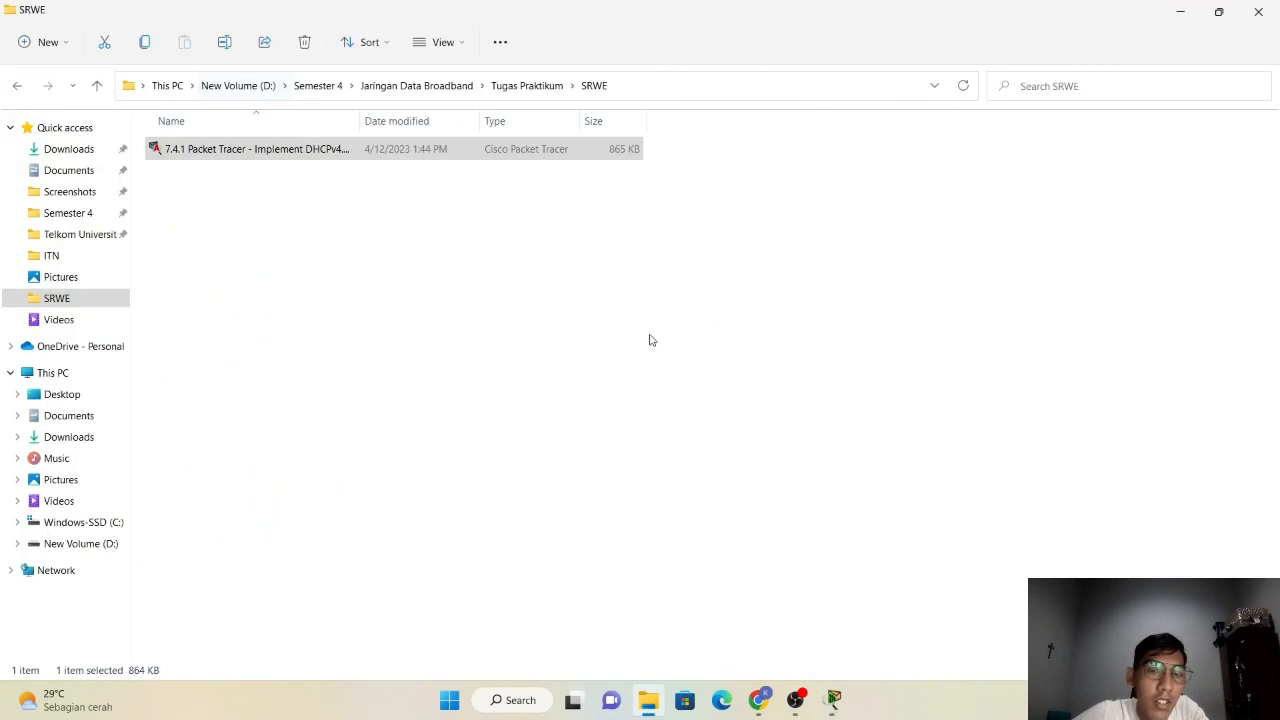
{"action": "left_click", "coordinate": [797, 702]}
{"action": "mouse_move", "coordinate": [833, 698]}
{"action": "left_click", "coordinate": [784, 645]}
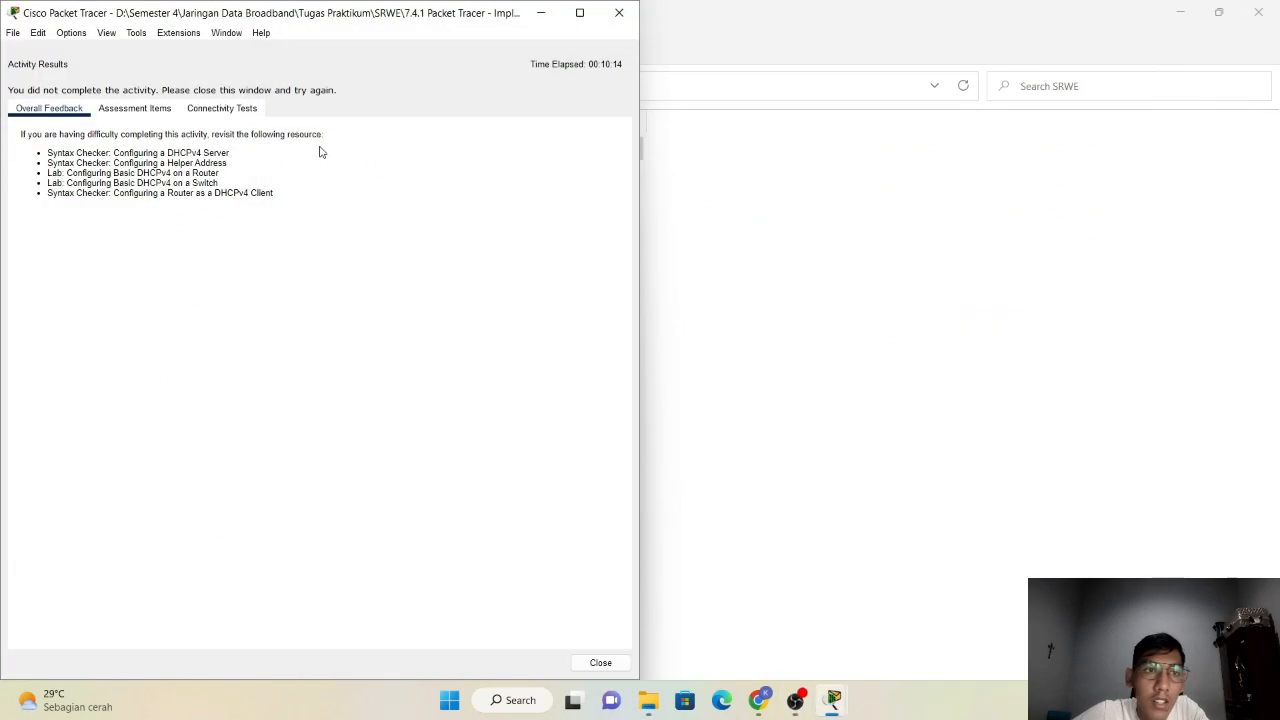
{"action": "left_click", "coordinate": [113, 110]}
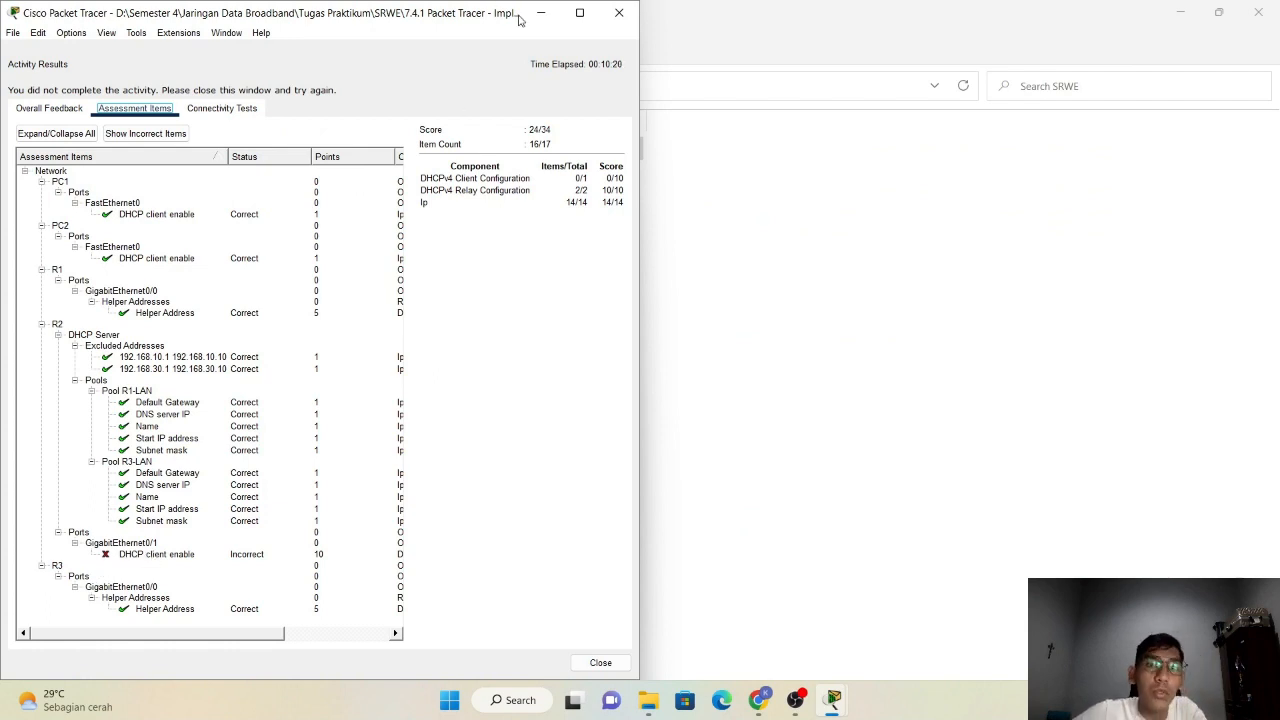
{"action": "left_click", "coordinate": [601, 662]}
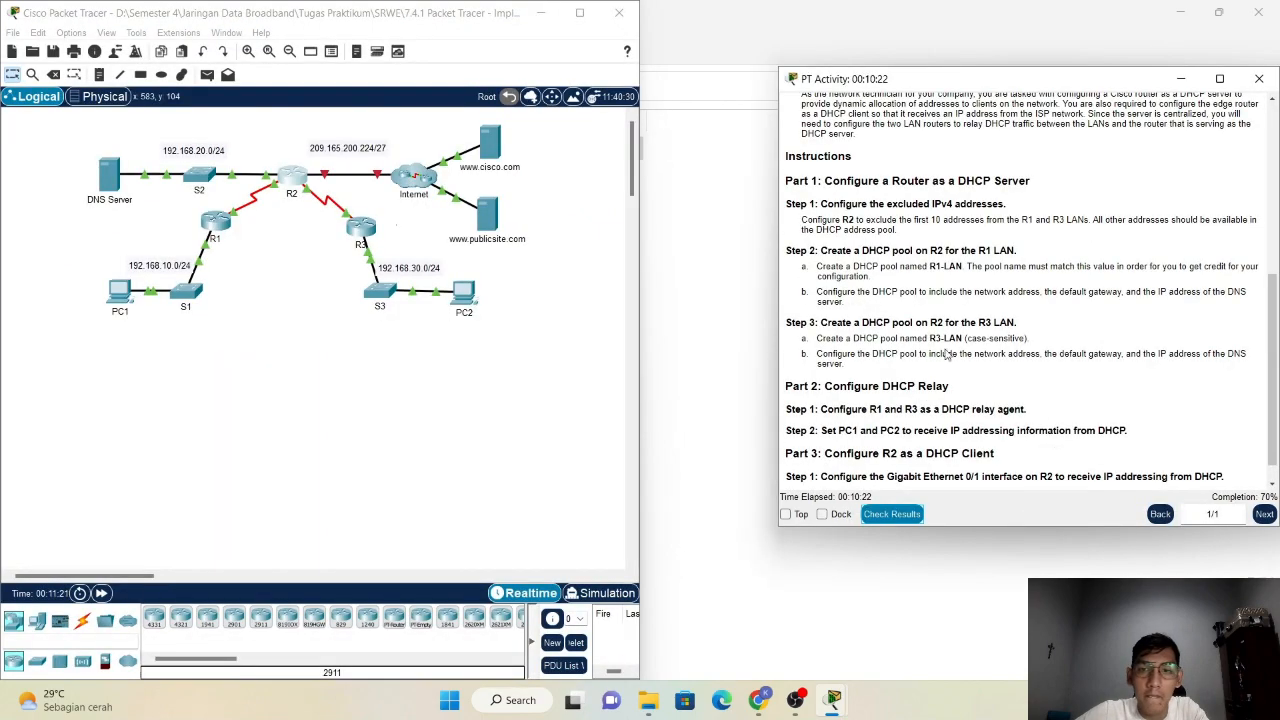
Tile the activity instructions on half the screen again and bring R2's command line back beside them.
{"action": "key", "text": "super+Right"}
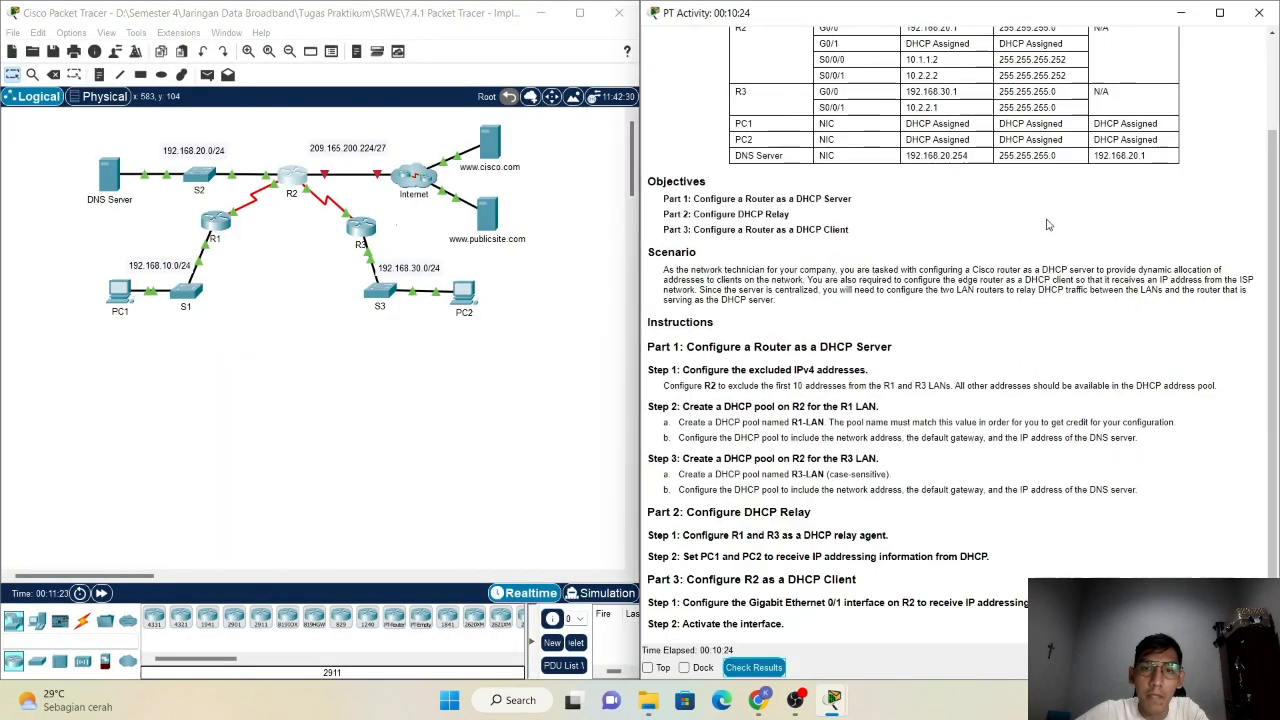
{"action": "mouse_move", "coordinate": [833, 699]}
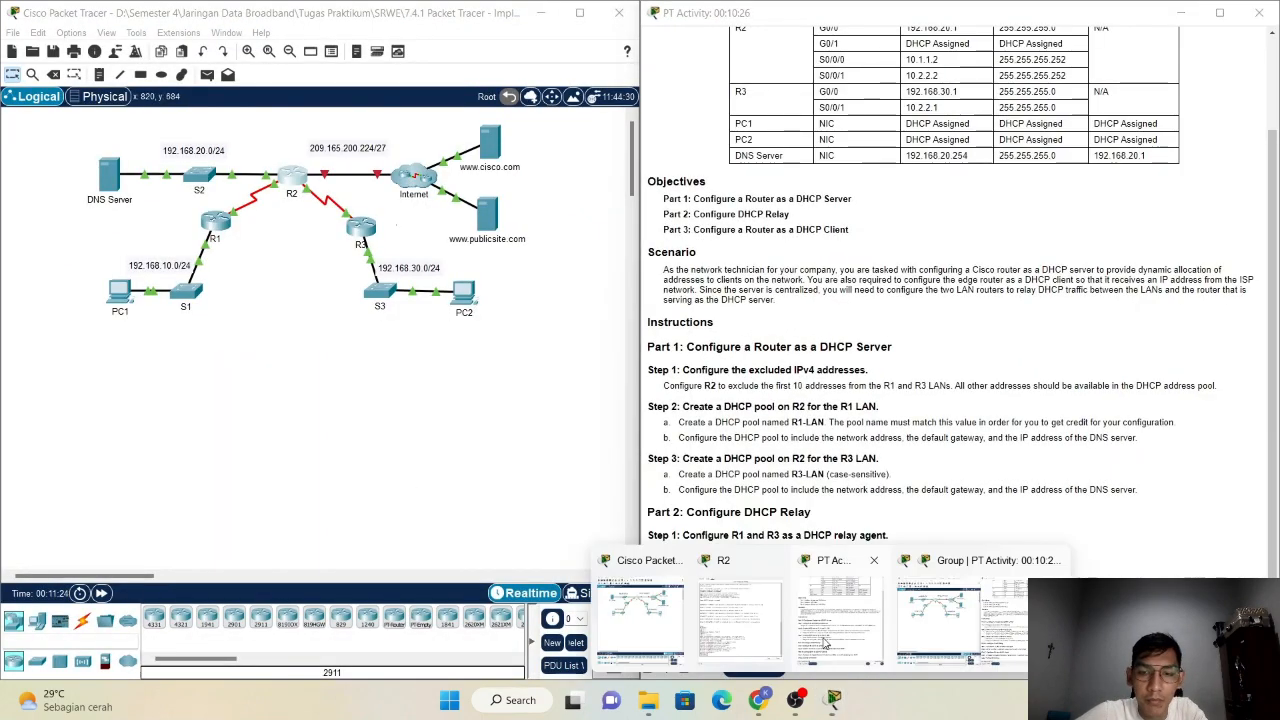
{"action": "mouse_move", "coordinate": [837, 627]}
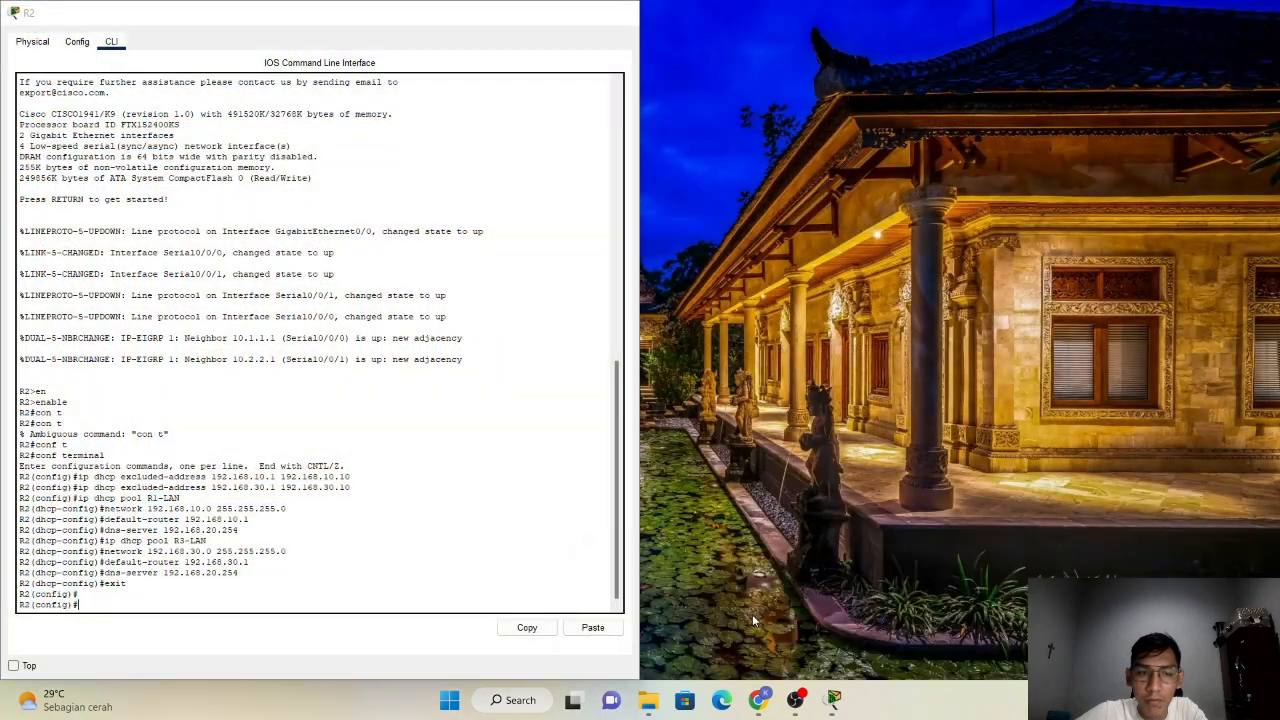
{"action": "left_click", "coordinate": [740, 618]}
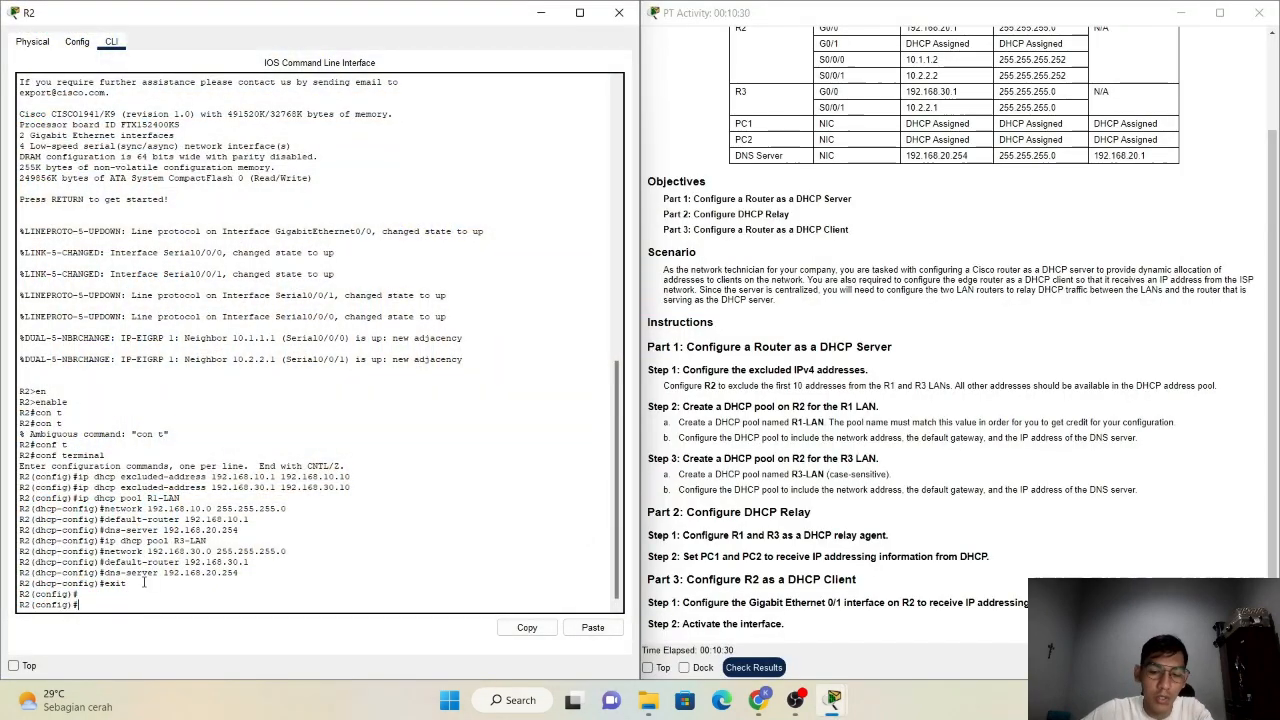
Enter interface configuration for g0/1 on R2 and set it to obtain its address with ip address dhcp.
{"action": "type", "text": "int"}
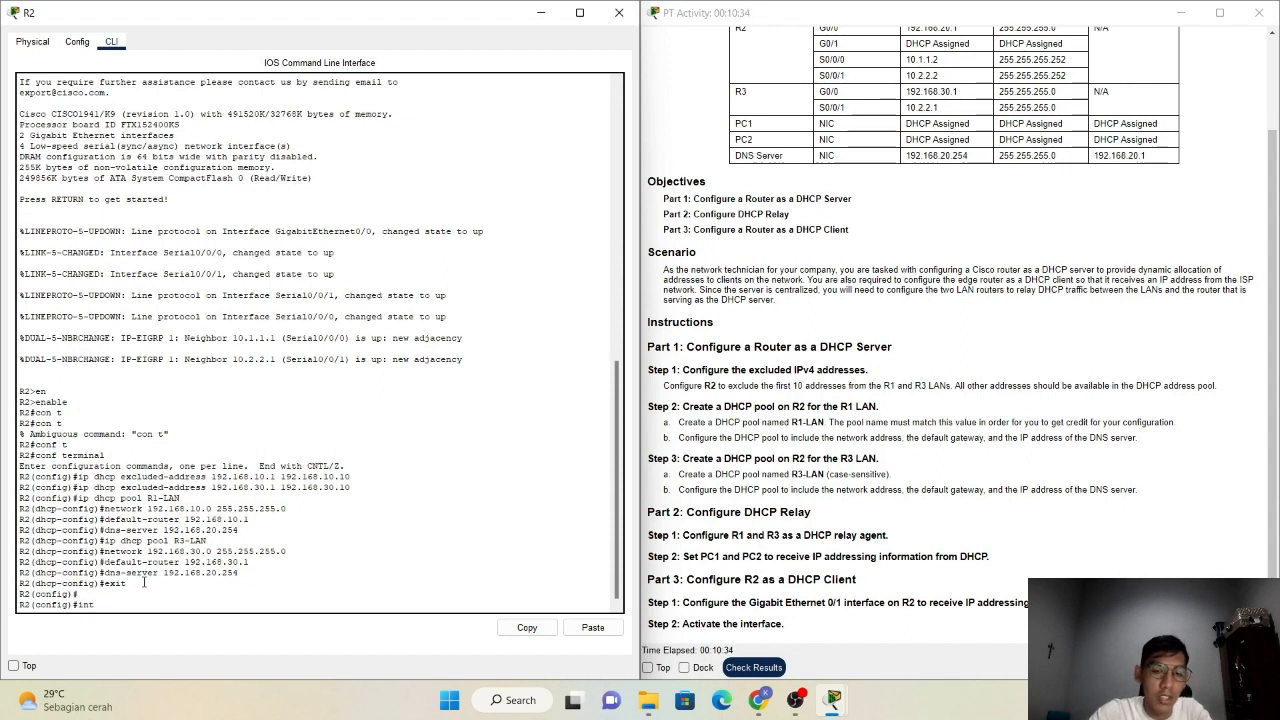
{"action": "type", "text": " g0/1"}
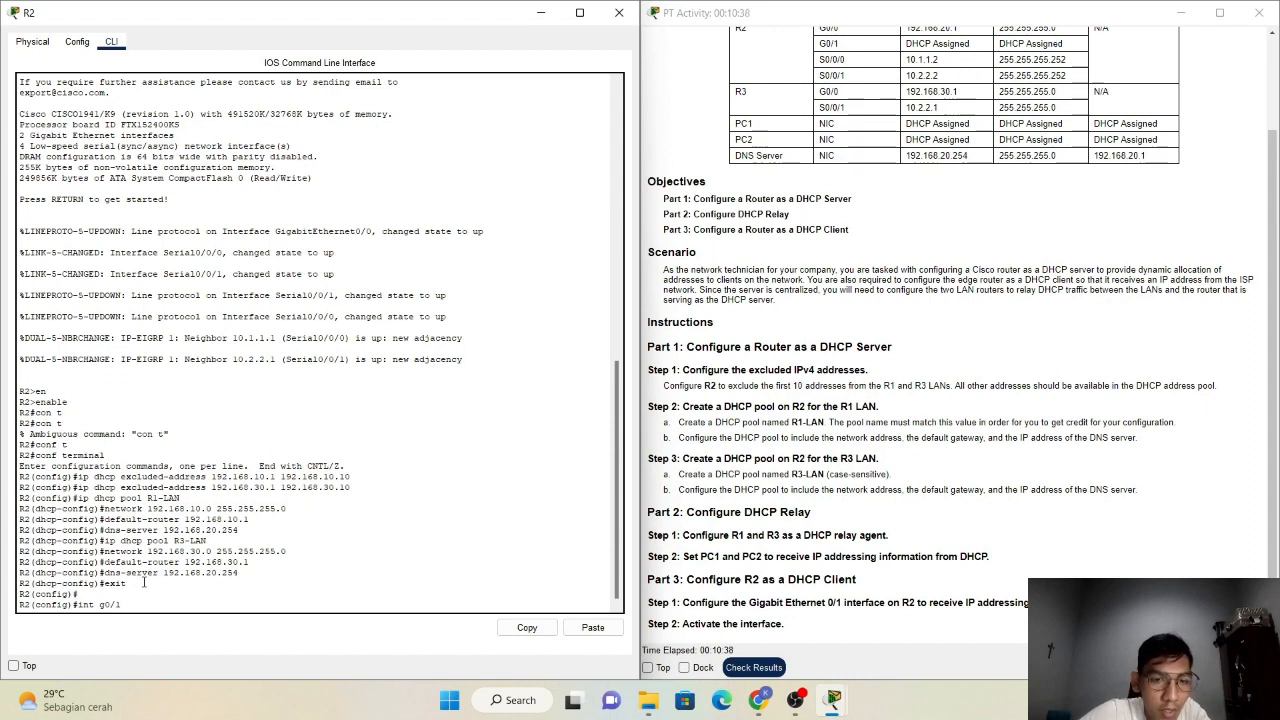
{"action": "key", "text": "Return"}
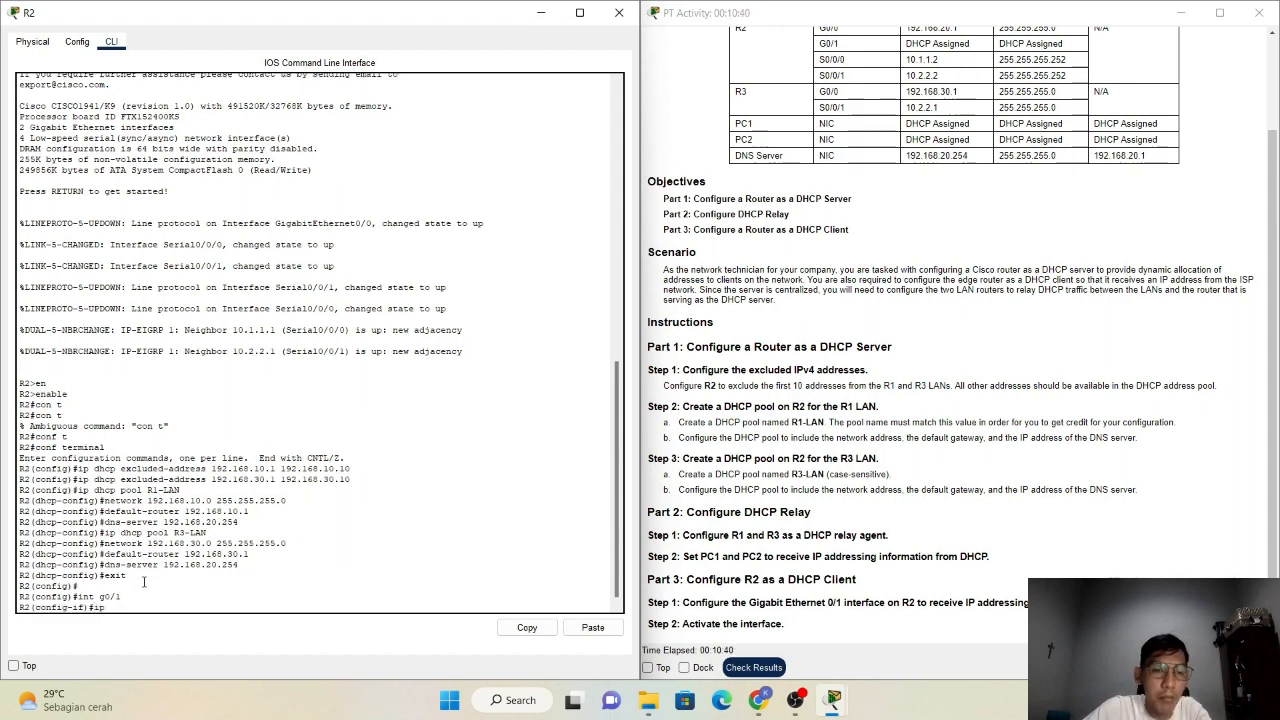
{"action": "type", "text": "ip address "}
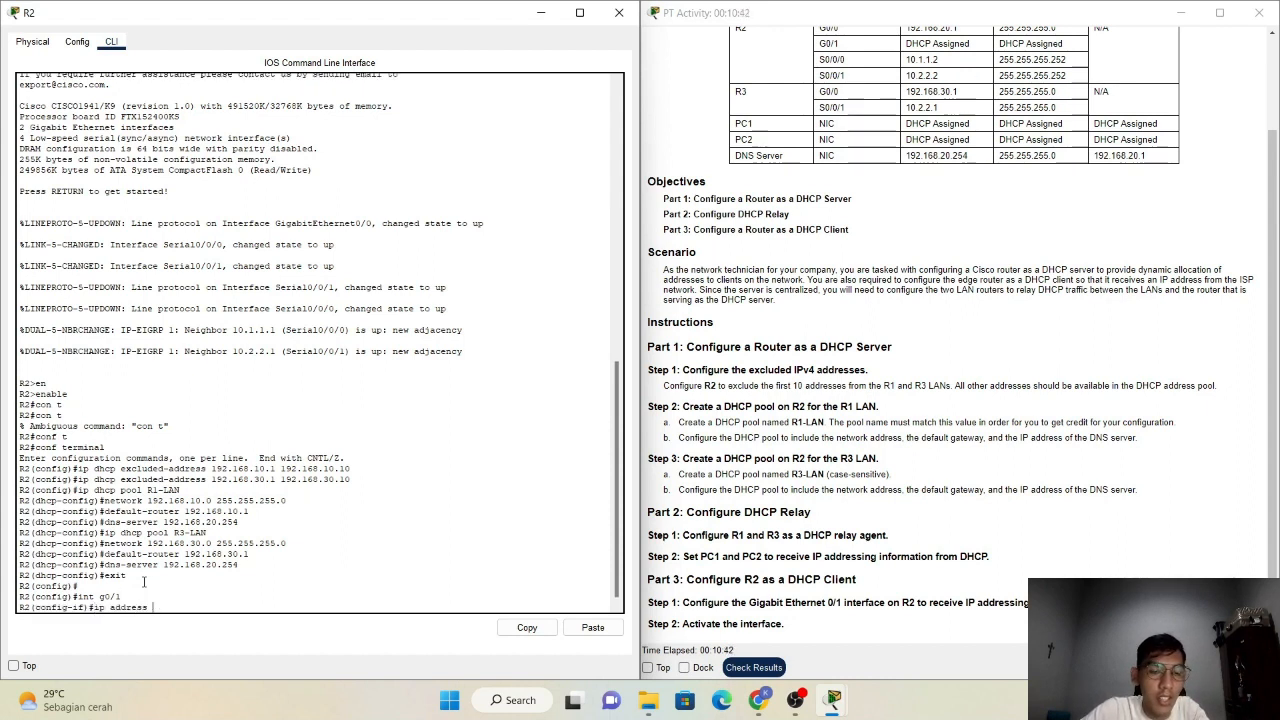
{"action": "type", "text": "dhcp"}
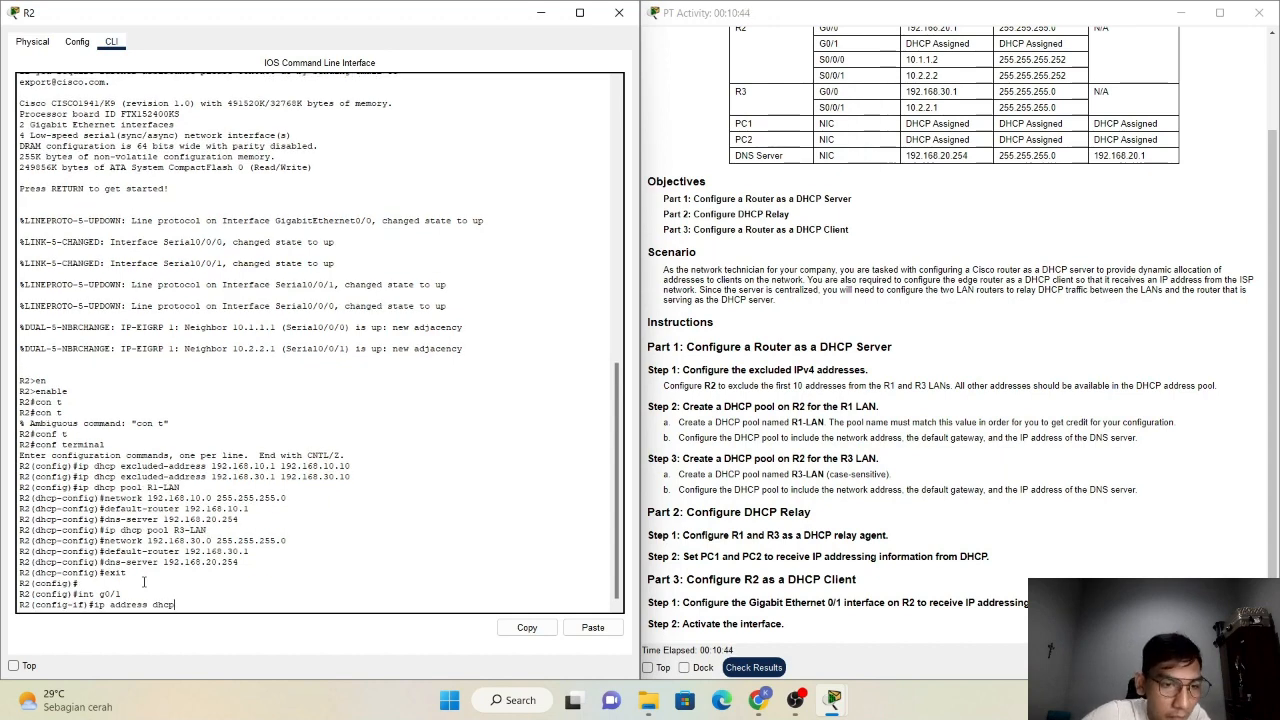
{"action": "key", "text": "Return"}
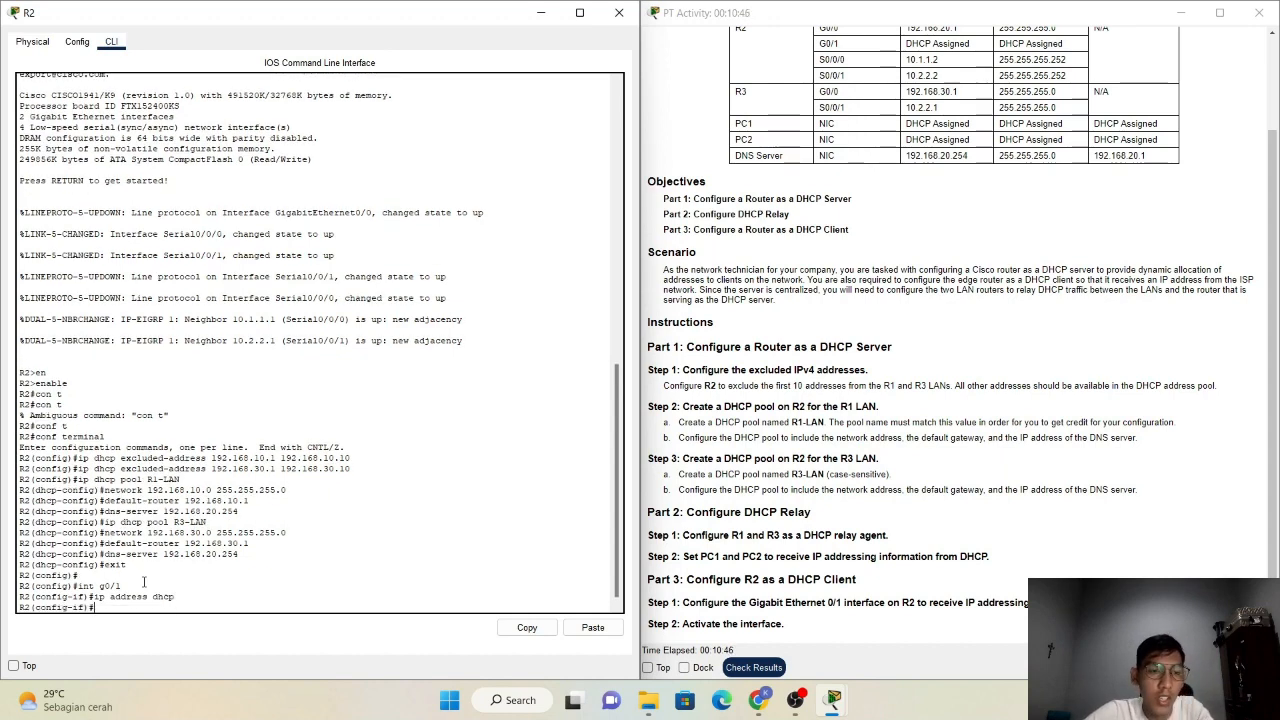
Activate R2's g0/1 interface with no shutdown.
{"action": "type", "text": "no shut"}
{"action": "key", "text": "Tab"}
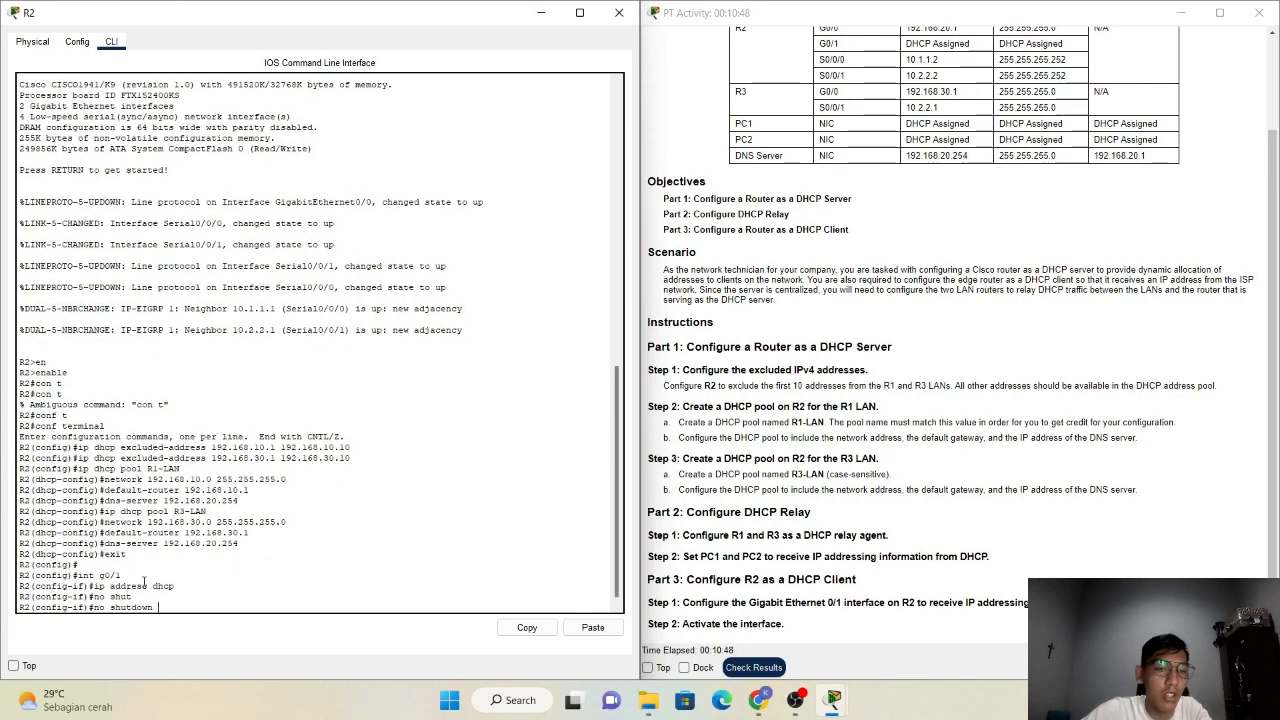
{"action": "key", "text": "Return"}
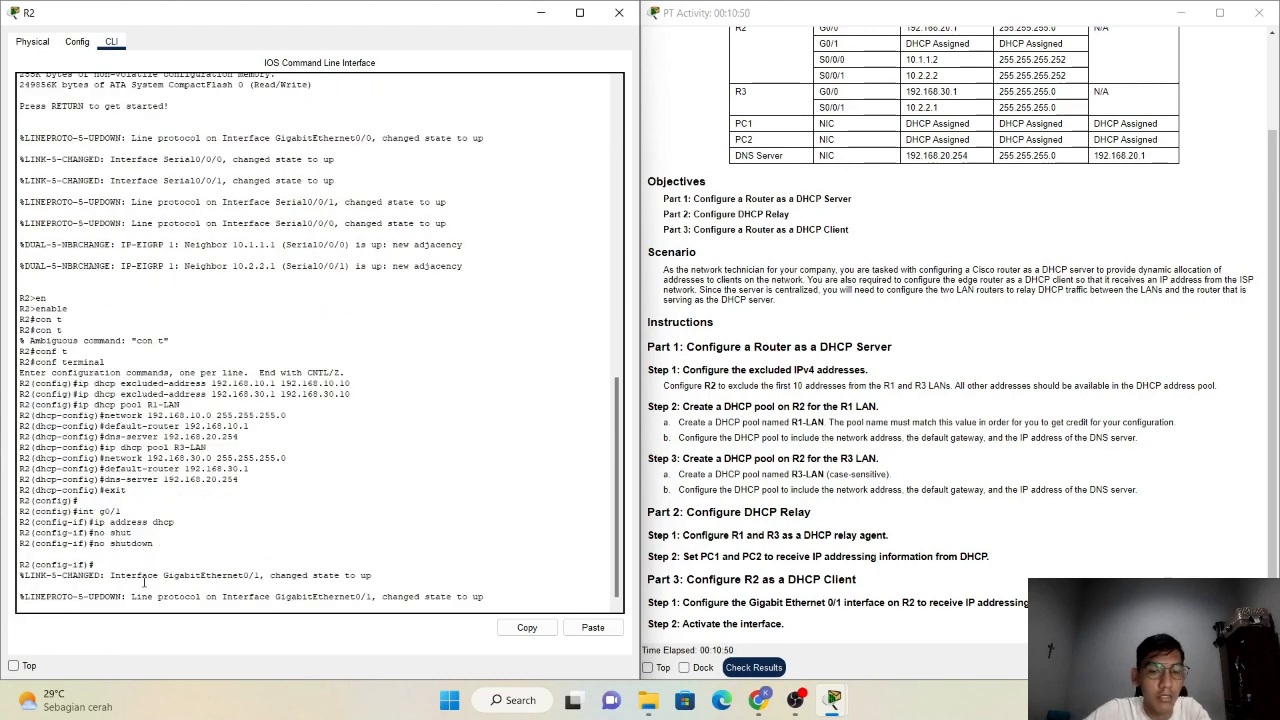
{"action": "key", "text": "Return"}
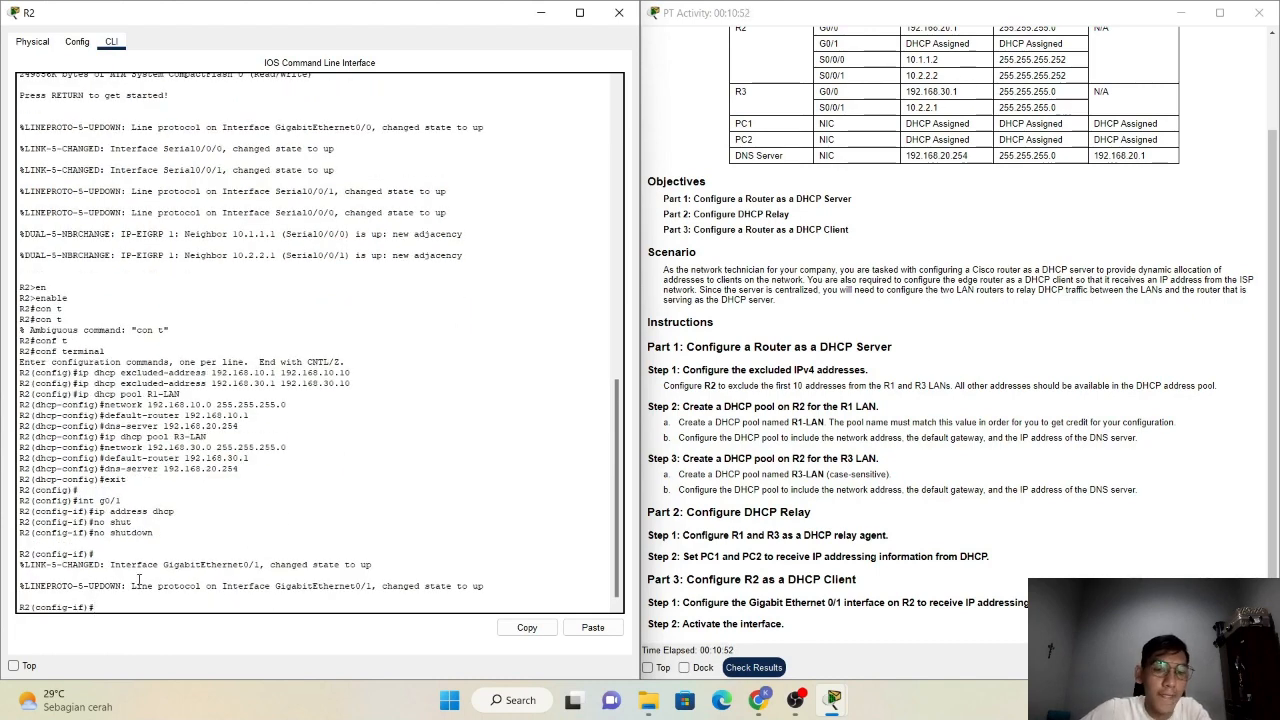
Return to the network topology and reopen R2's command line as a smaller window over it, showing the latest output.
{"action": "left_click", "coordinate": [546, 14]}
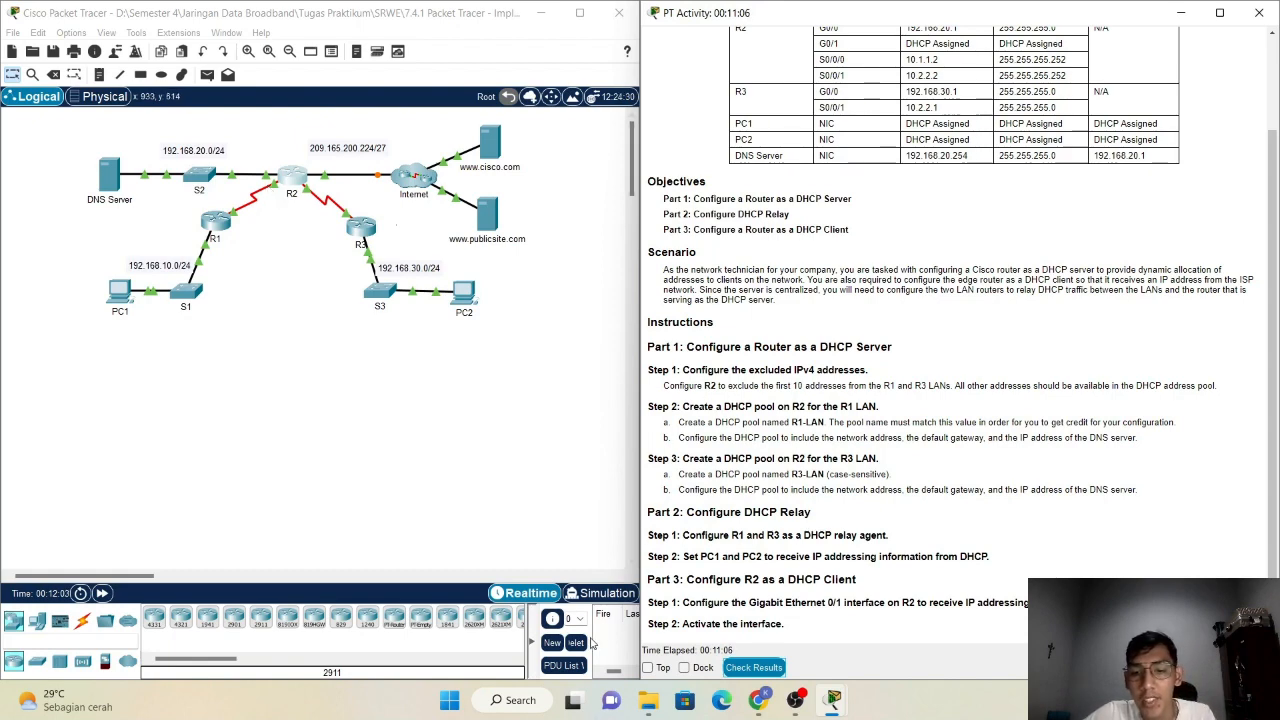
{"action": "mouse_move", "coordinate": [835, 698]}
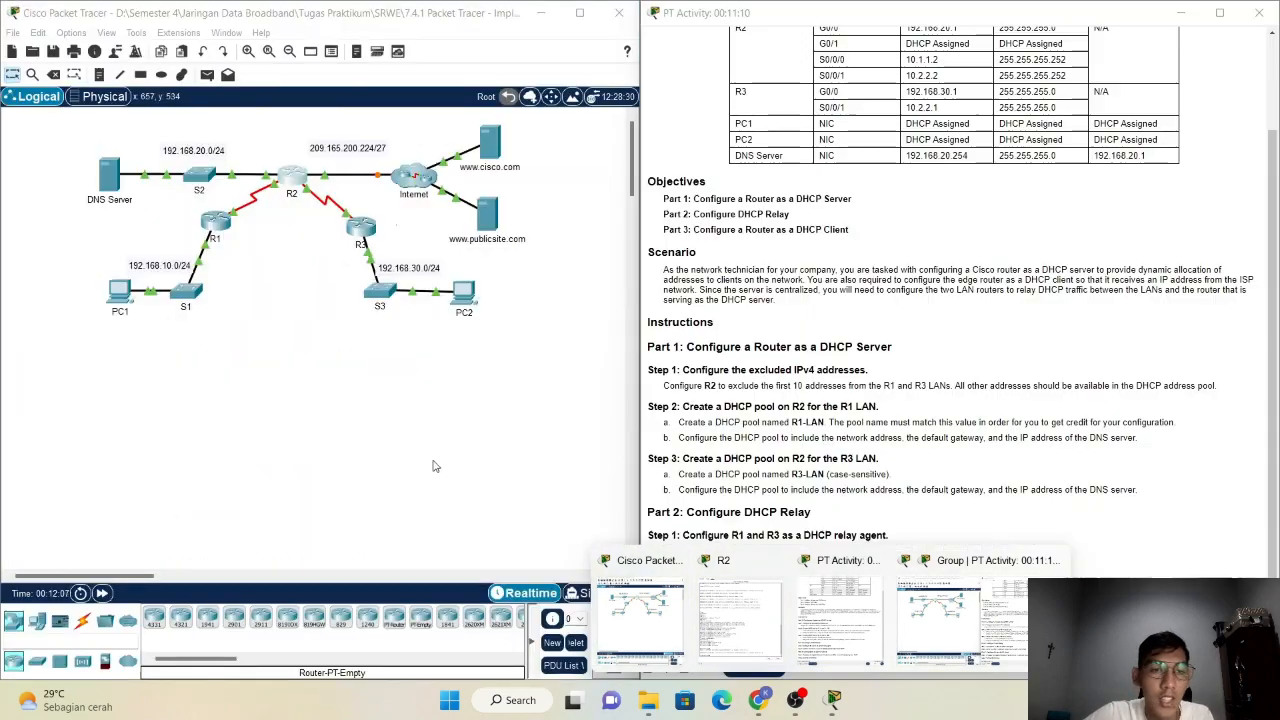
{"action": "left_click", "coordinate": [290, 180]}
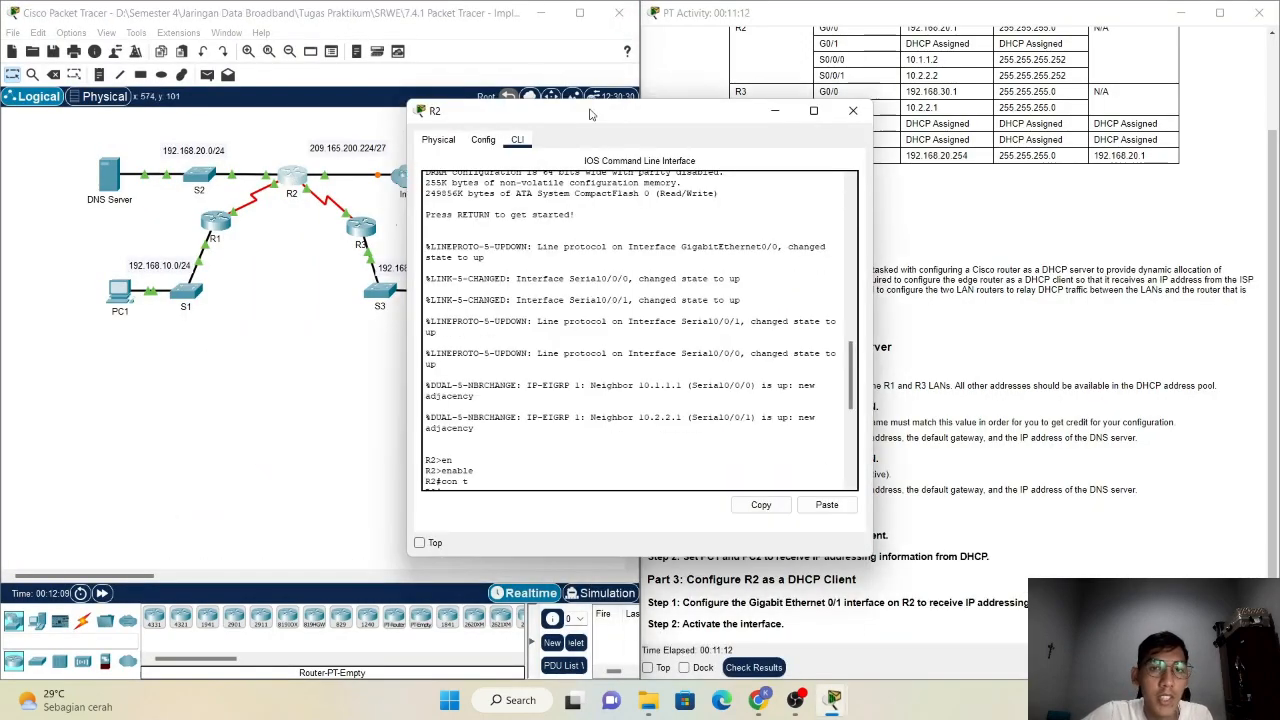
{"action": "left_click_drag", "start_coordinate": [590, 113], "coordinate": [256, 96]}
{"action": "scroll", "coordinate": [190, 396], "scroll_direction": "down", "scroll_amount": 5}
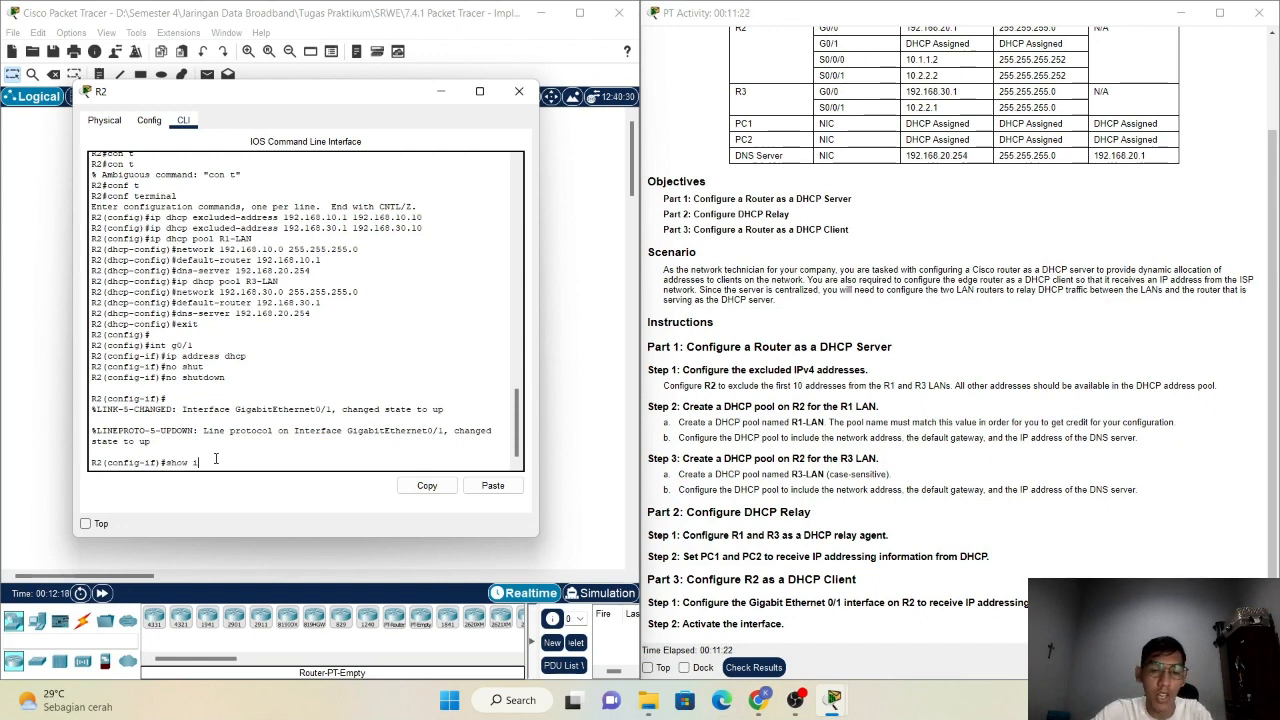
Try to run show ip interface brief on R2 from interface configuration mode.
{"action": "type", "text": "p interfa"}
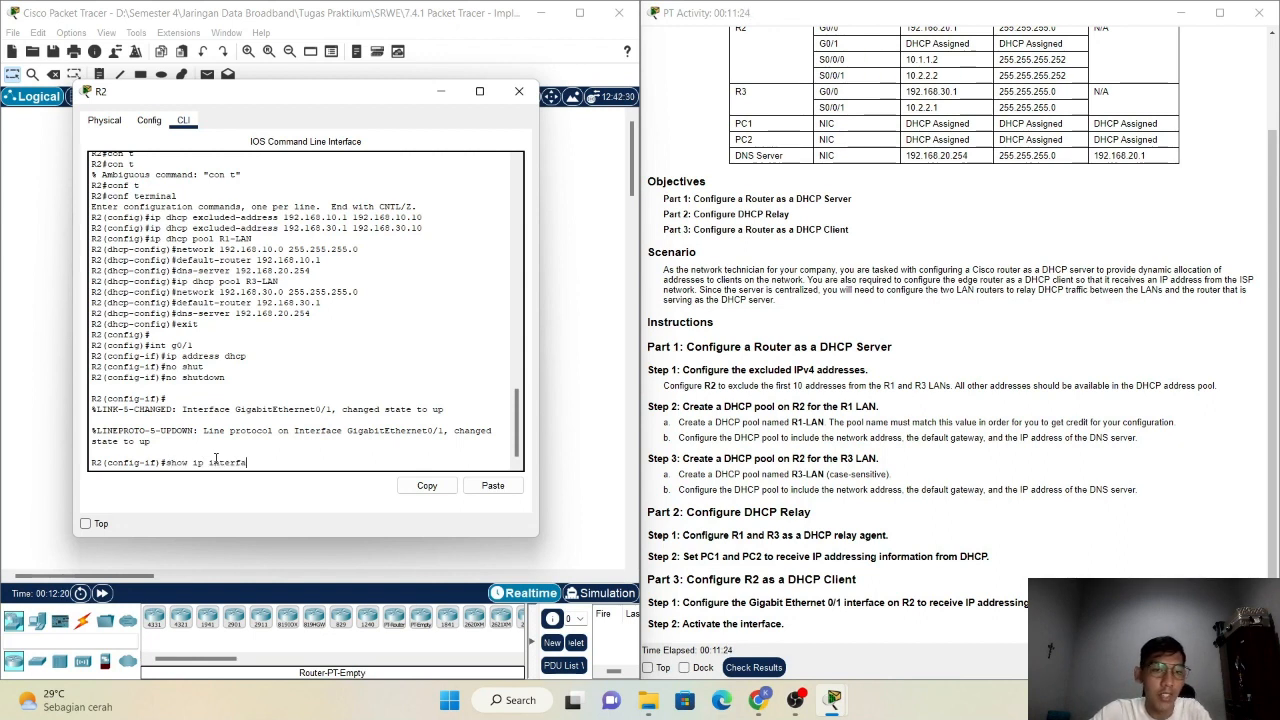
{"action": "type", "text": "ce brief"}
{"action": "key", "text": "Return"}
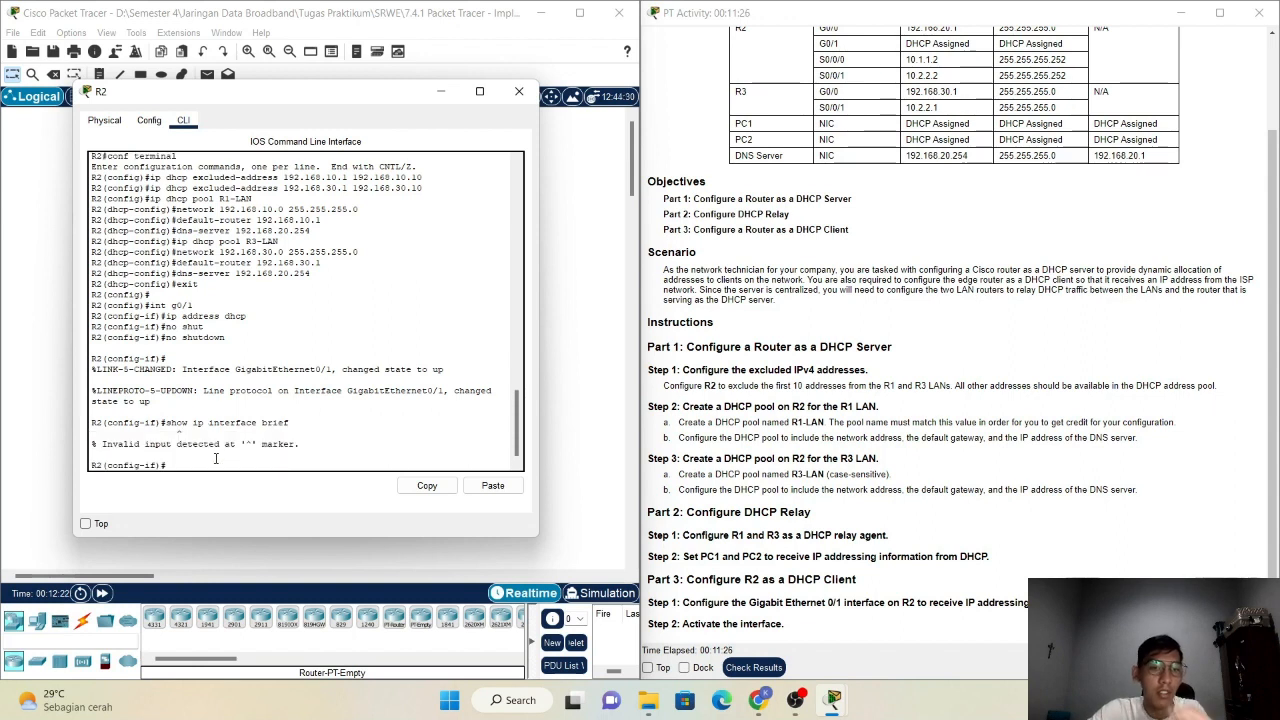
Exit R2's configuration modes back to privileged EXEC and run show ip interface brief.
{"action": "type", "text": "exit"}
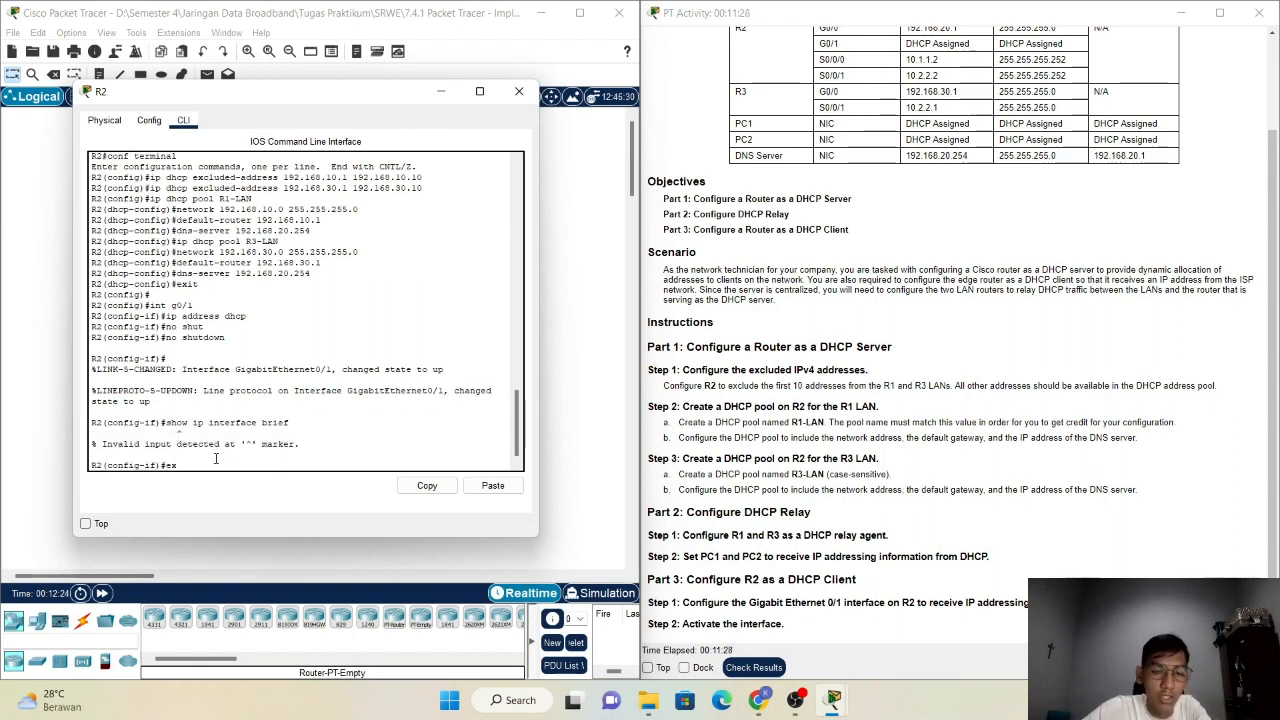
{"action": "key", "text": "Return"}
{"action": "type", "text": "exit"}
{"action": "key", "text": "Return"}
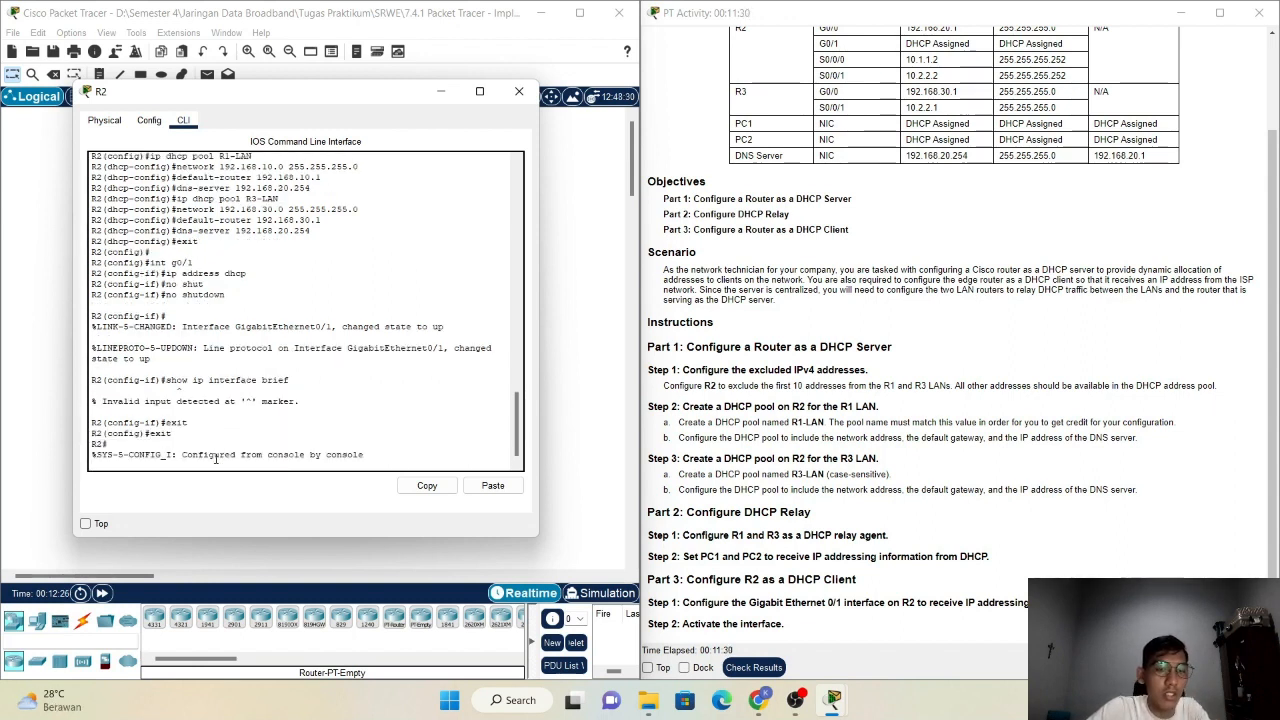
{"action": "type", "text": "con t"}
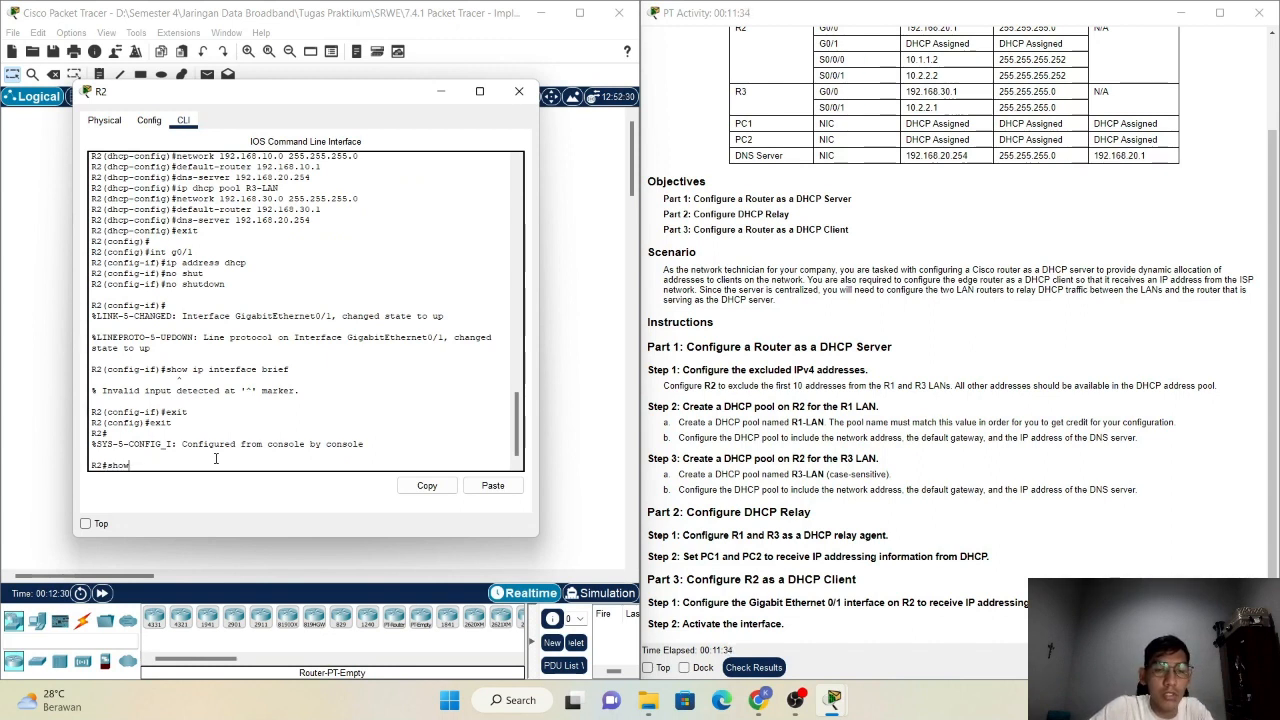
{"action": "type", "text": "show ip interface brief"}
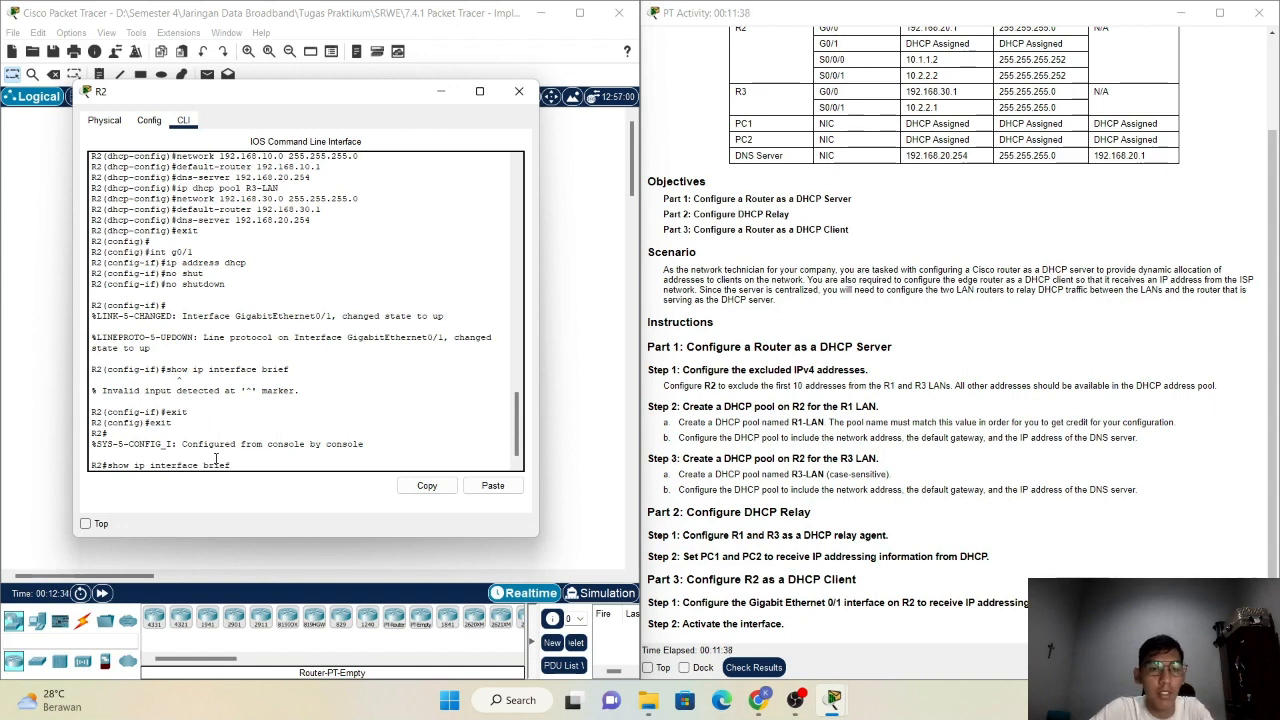
{"action": "key", "text": "Return"}
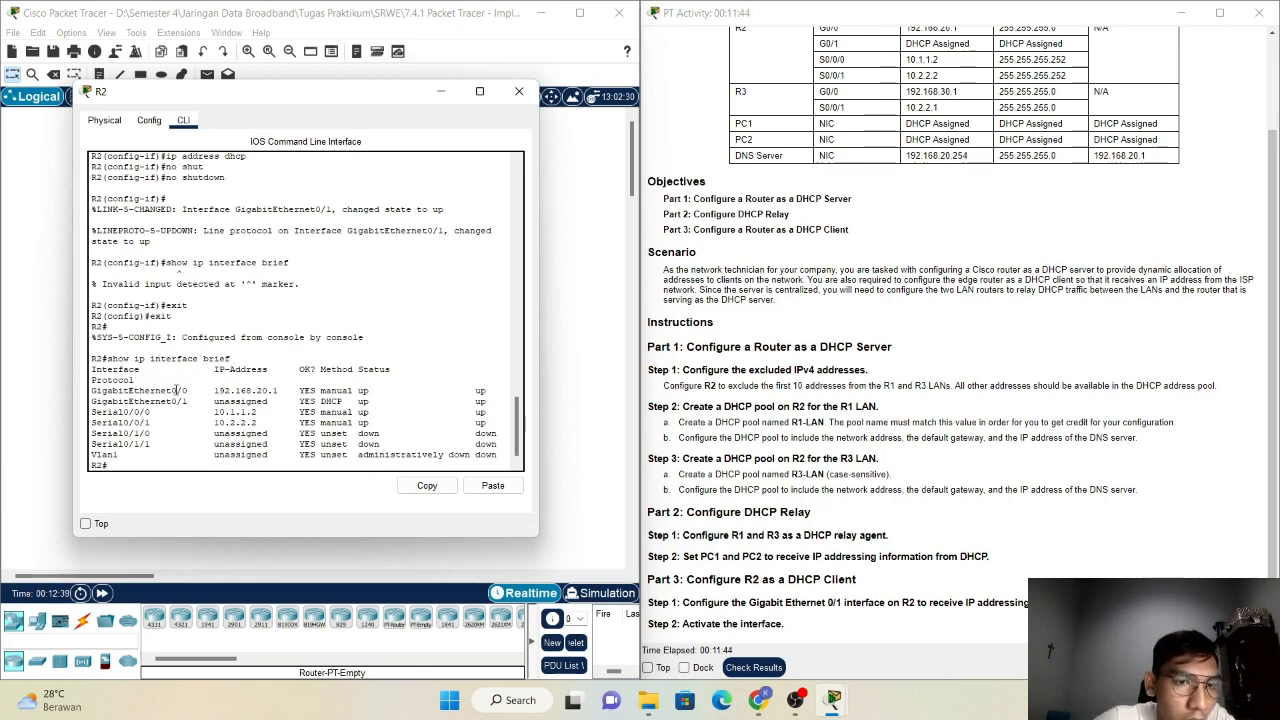
Examine R2's GigabitEthernet entries and the DHCP address assignment for g0/1, and close R2's window.
{"action": "left_click_drag", "start_coordinate": [212, 391], "coordinate": [373, 399]}
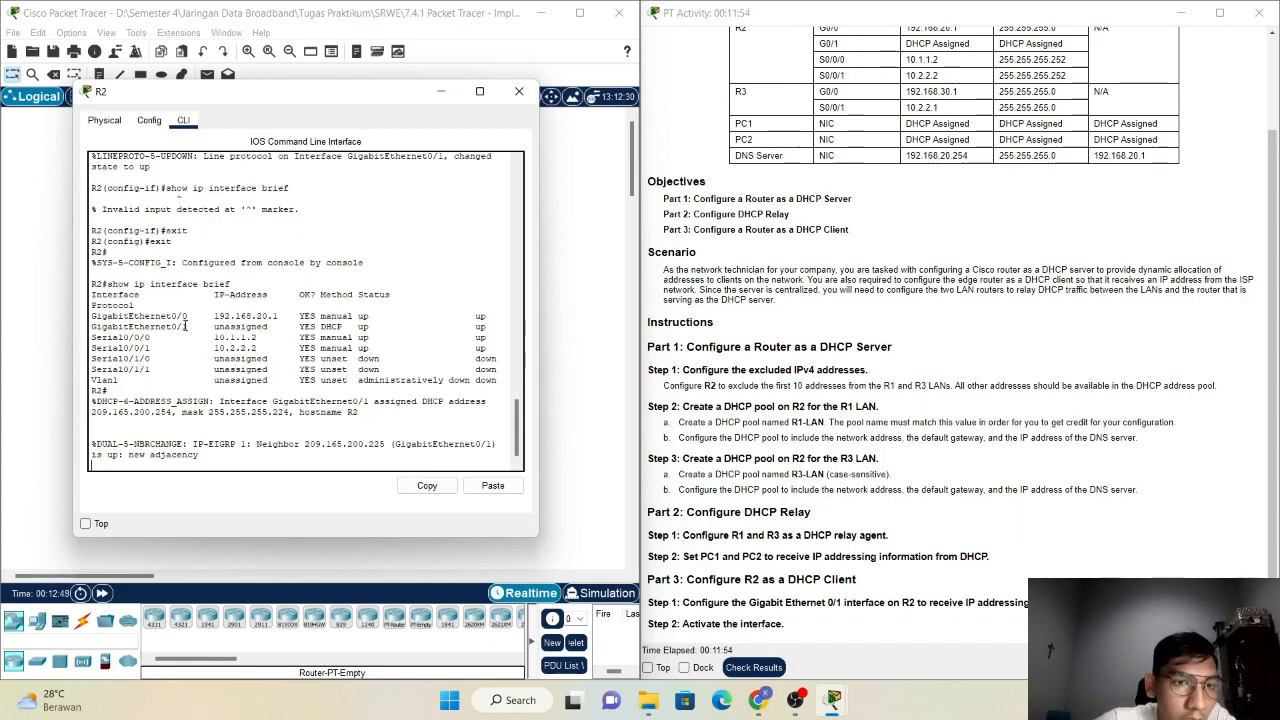
{"action": "left_click_drag", "start_coordinate": [185, 326], "coordinate": [113, 329]}
{"action": "left_click", "coordinate": [364, 348]}
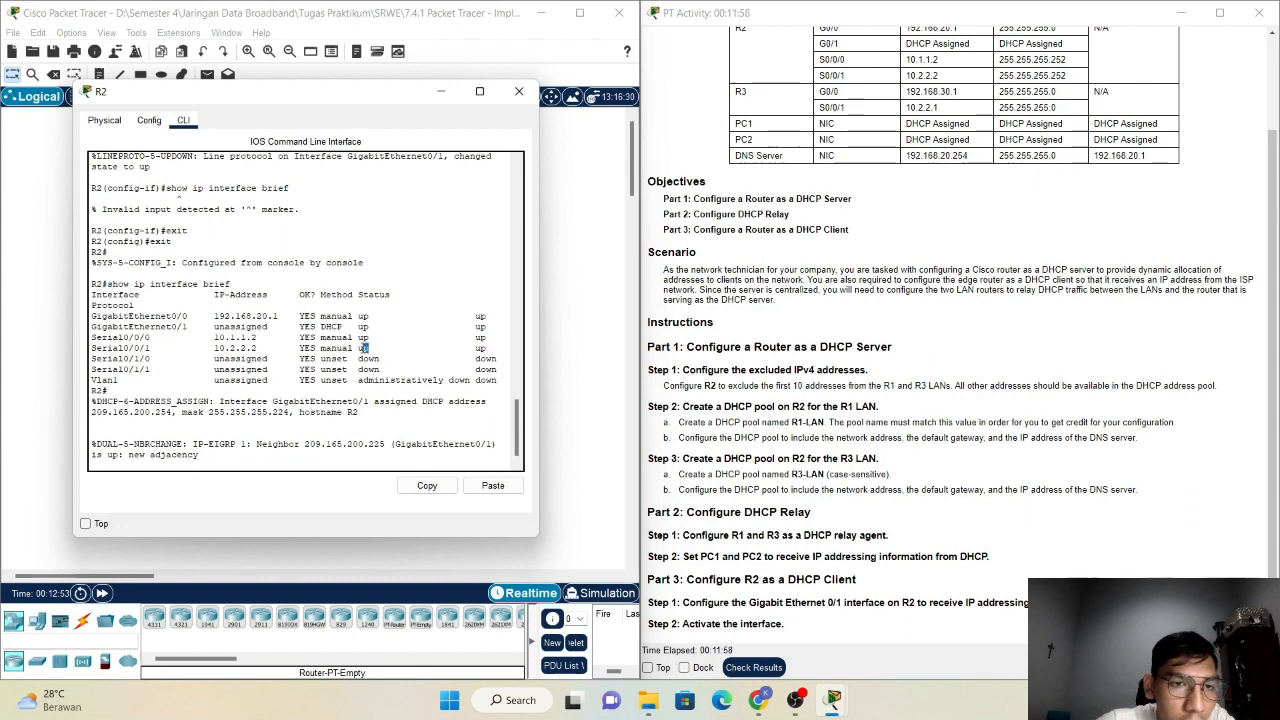
{"action": "scroll", "coordinate": [300, 370], "scroll_direction": "down", "scroll_amount": 1}
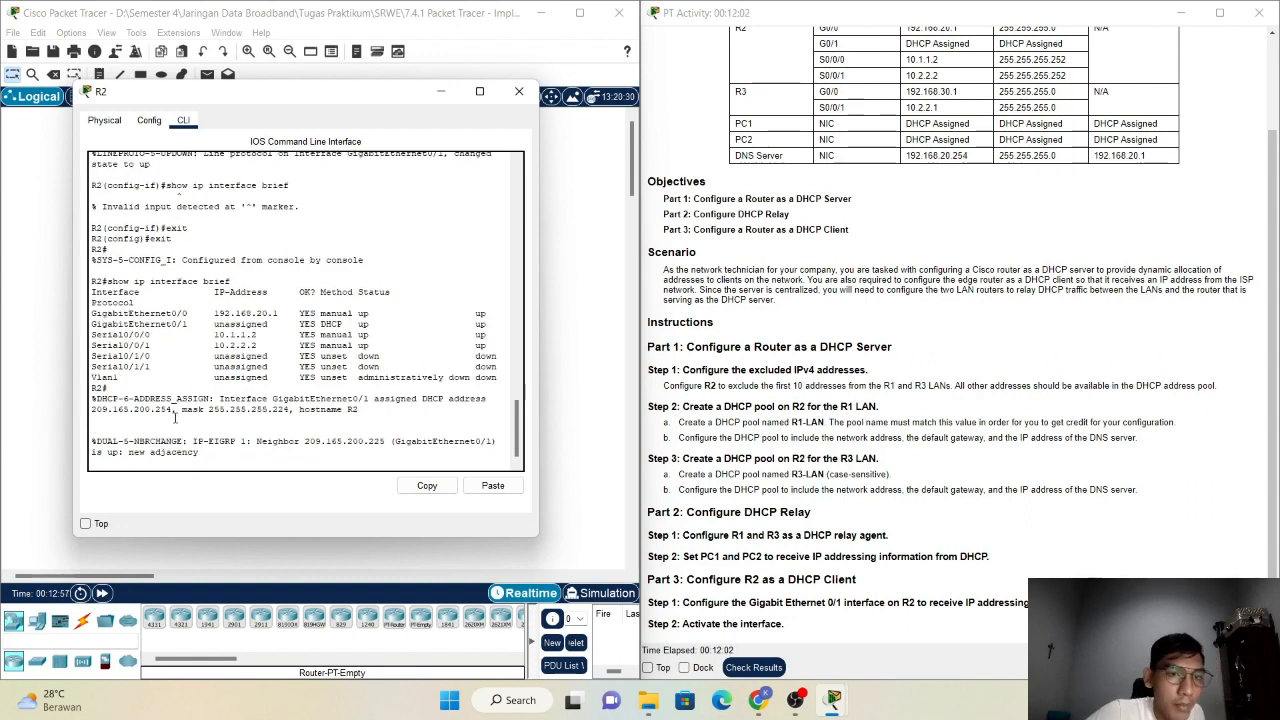
{"action": "left_click_drag", "start_coordinate": [172, 409], "coordinate": [265, 419]}
{"action": "left_click", "coordinate": [307, 421]}
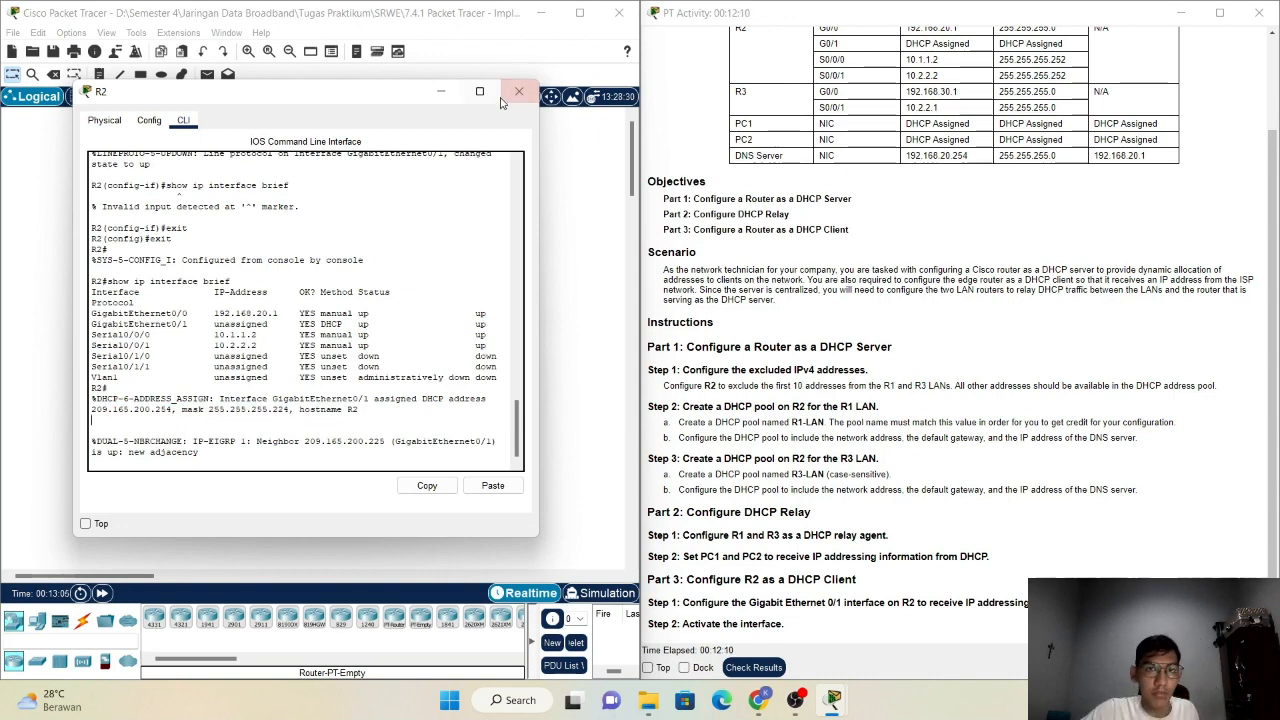
{"action": "left_click", "coordinate": [516, 92]}
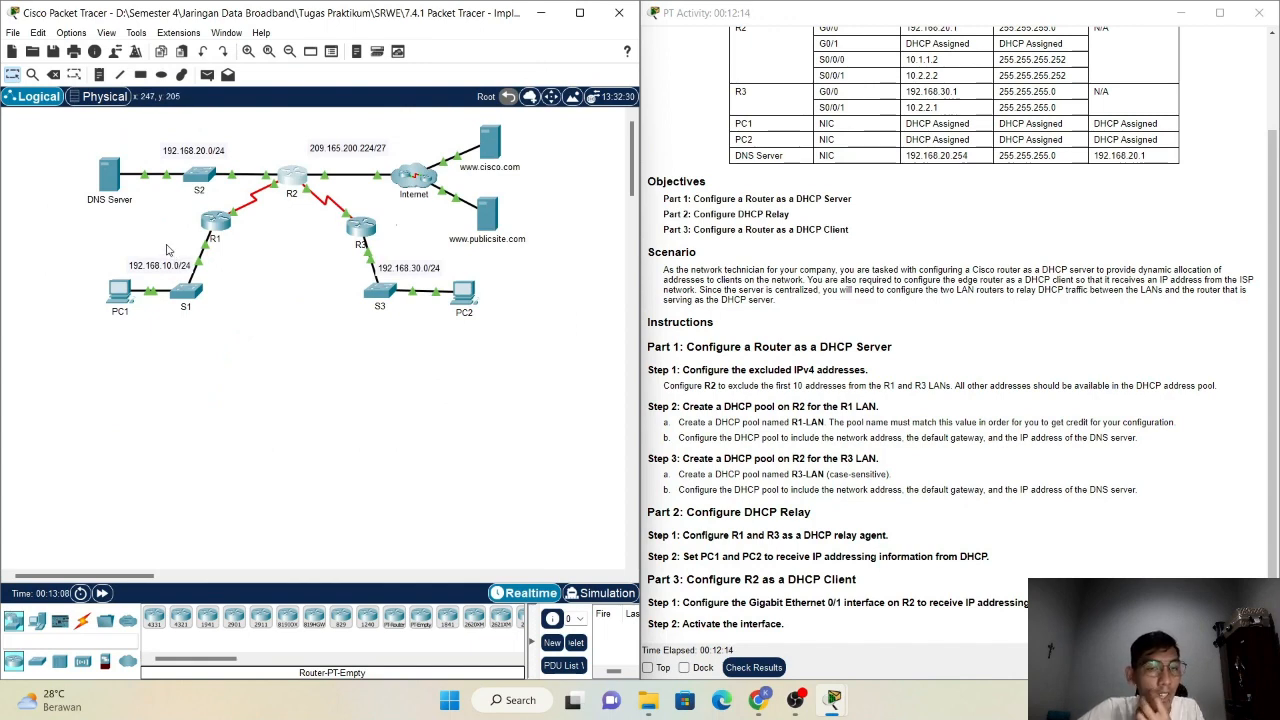
{"action": "left_click", "coordinate": [120, 290]}
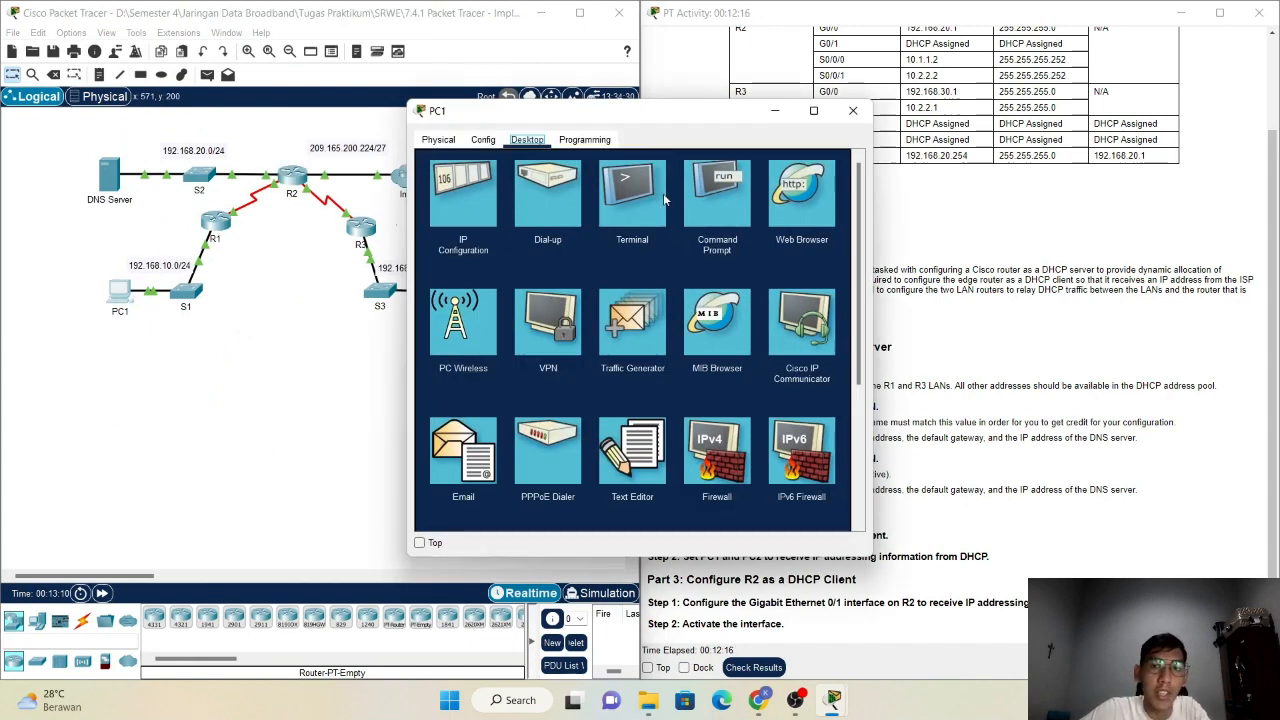
{"action": "left_click", "coordinate": [720, 205]}
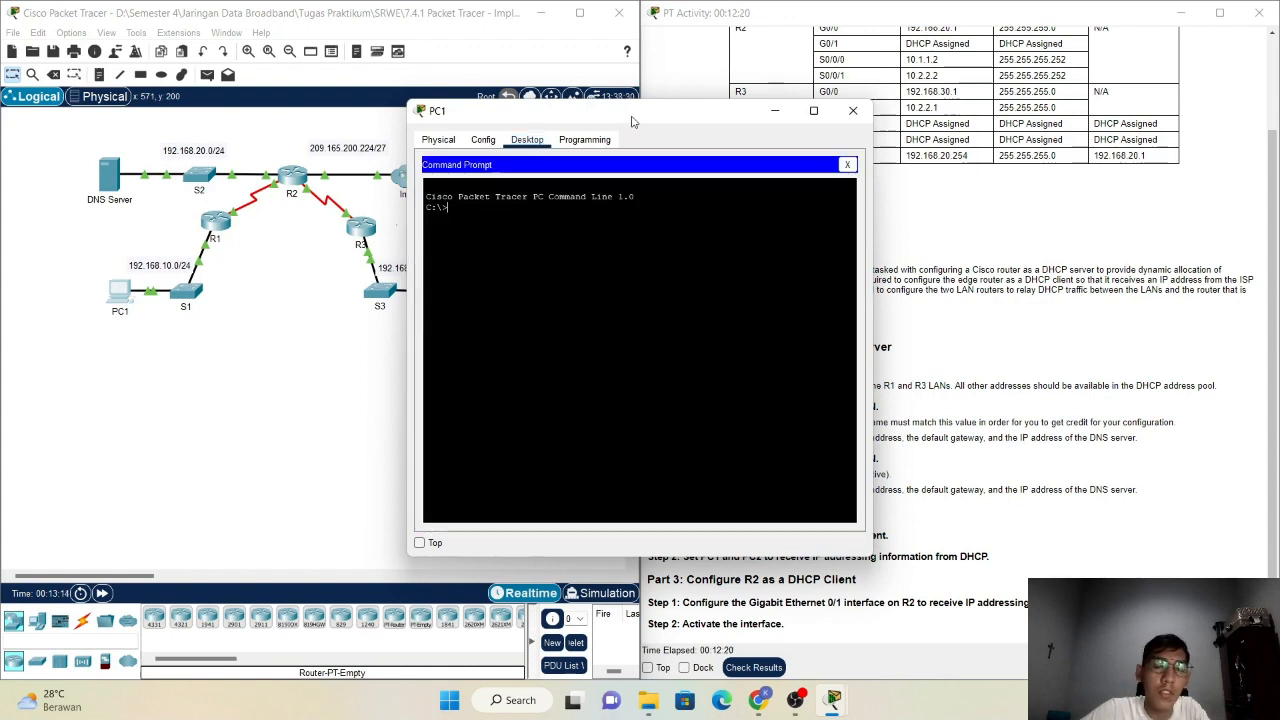
{"action": "left_click_drag", "start_coordinate": [634, 120], "coordinate": [803, 180]}
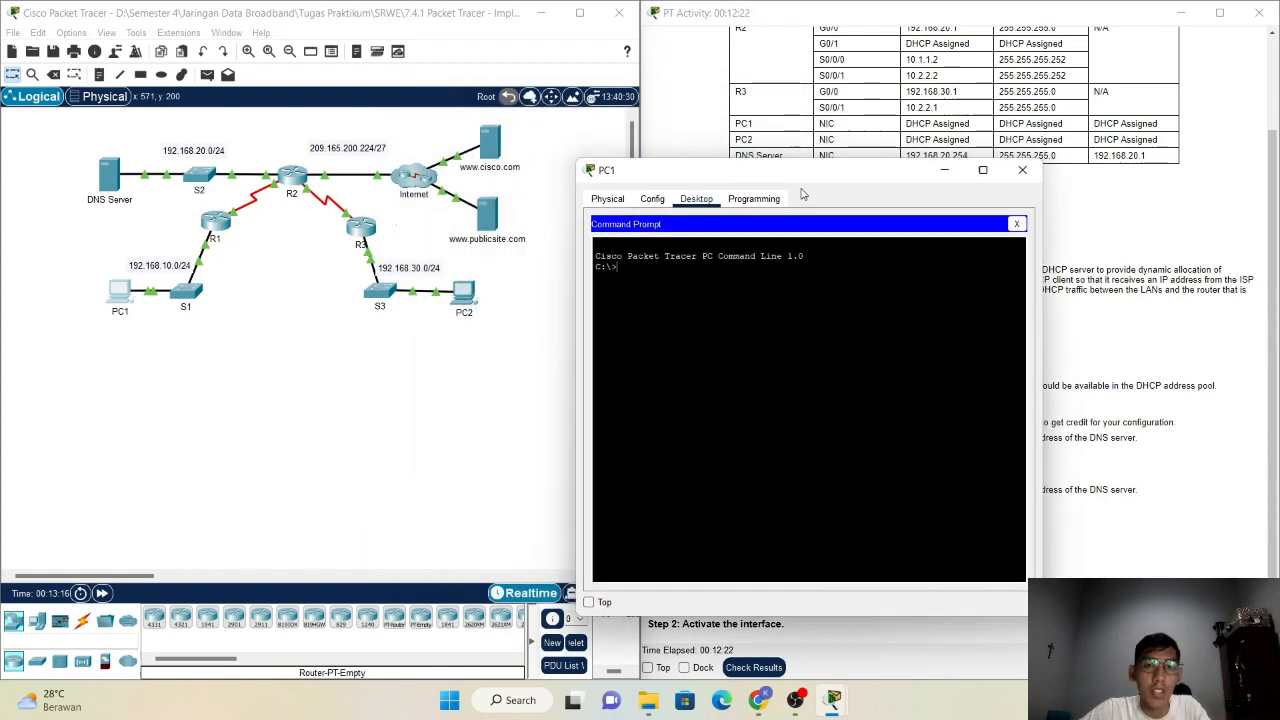
Look up PC2's DHCP-assigned IPv4 address in its IP configuration and close PC2's window.
{"action": "left_click", "coordinate": [466, 302]}
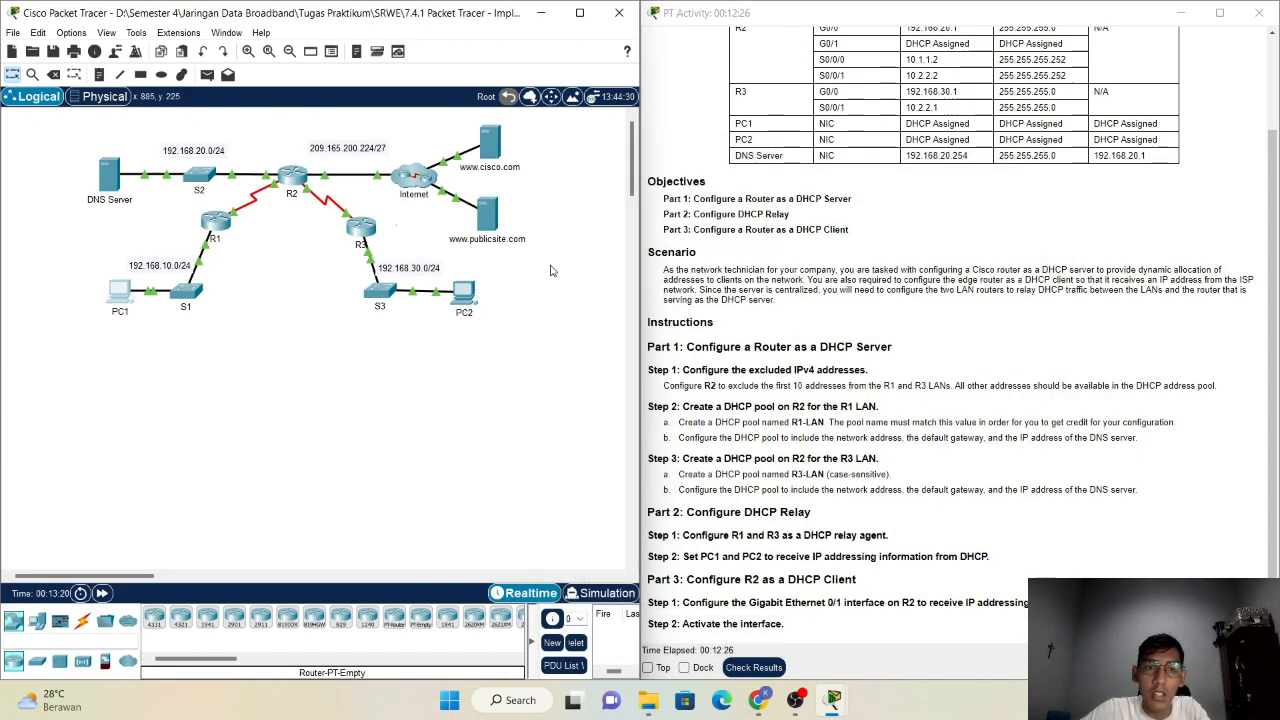
{"action": "left_click", "coordinate": [457, 198]}
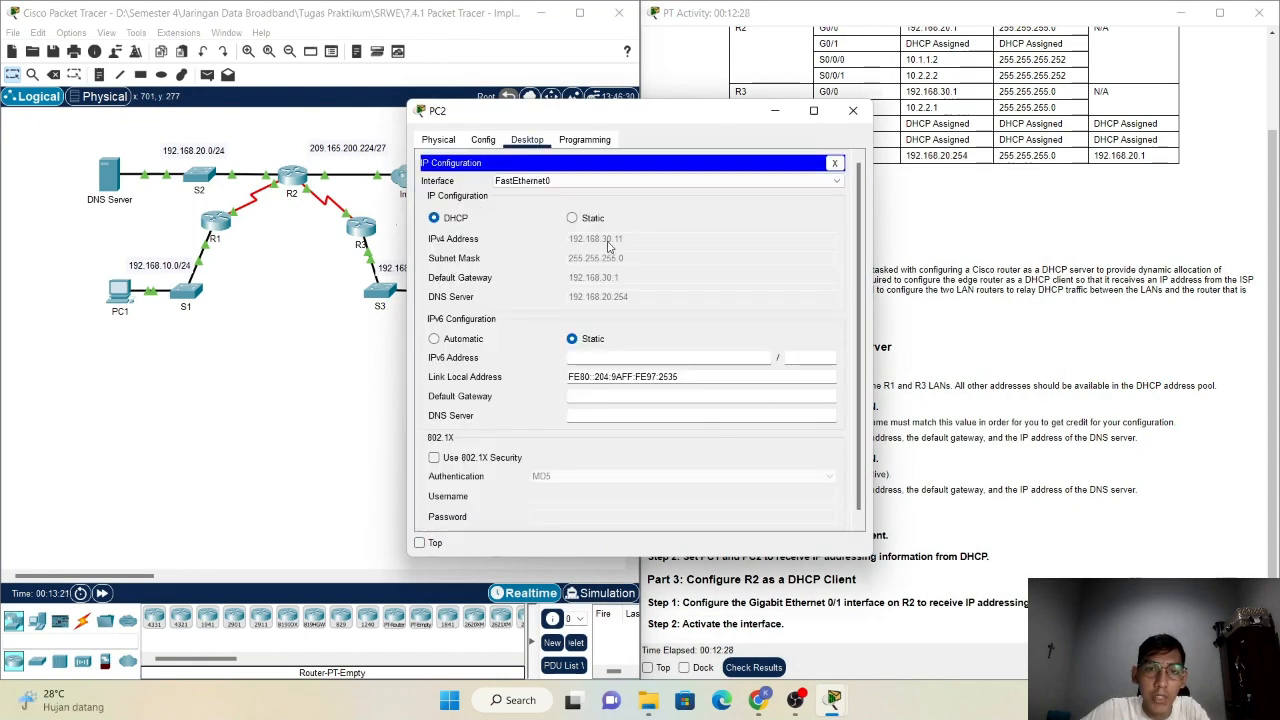
{"action": "left_click", "coordinate": [855, 111]}
Test connectivity from PC1 to PC2 by pinging 192.168.30.11 in PC1's command prompt.
{"action": "left_click", "coordinate": [120, 290]}
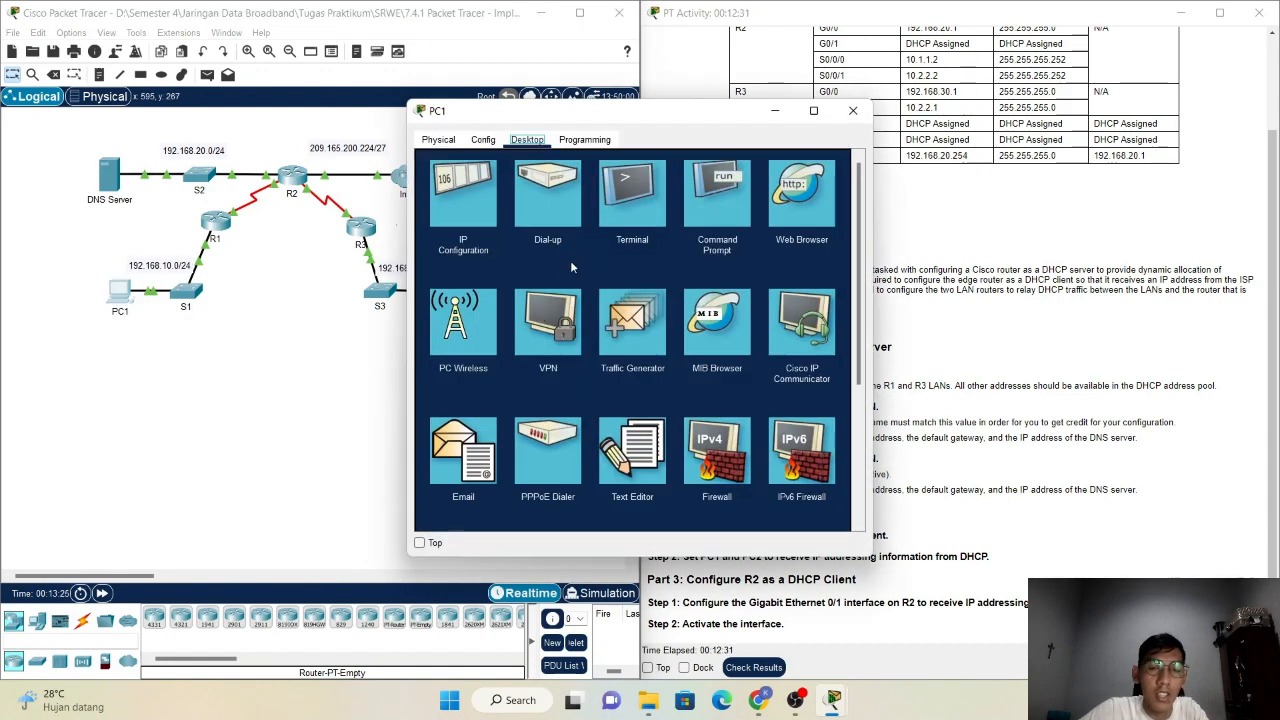
{"action": "left_click", "coordinate": [716, 205]}
{"action": "type", "text": "ping 192"}
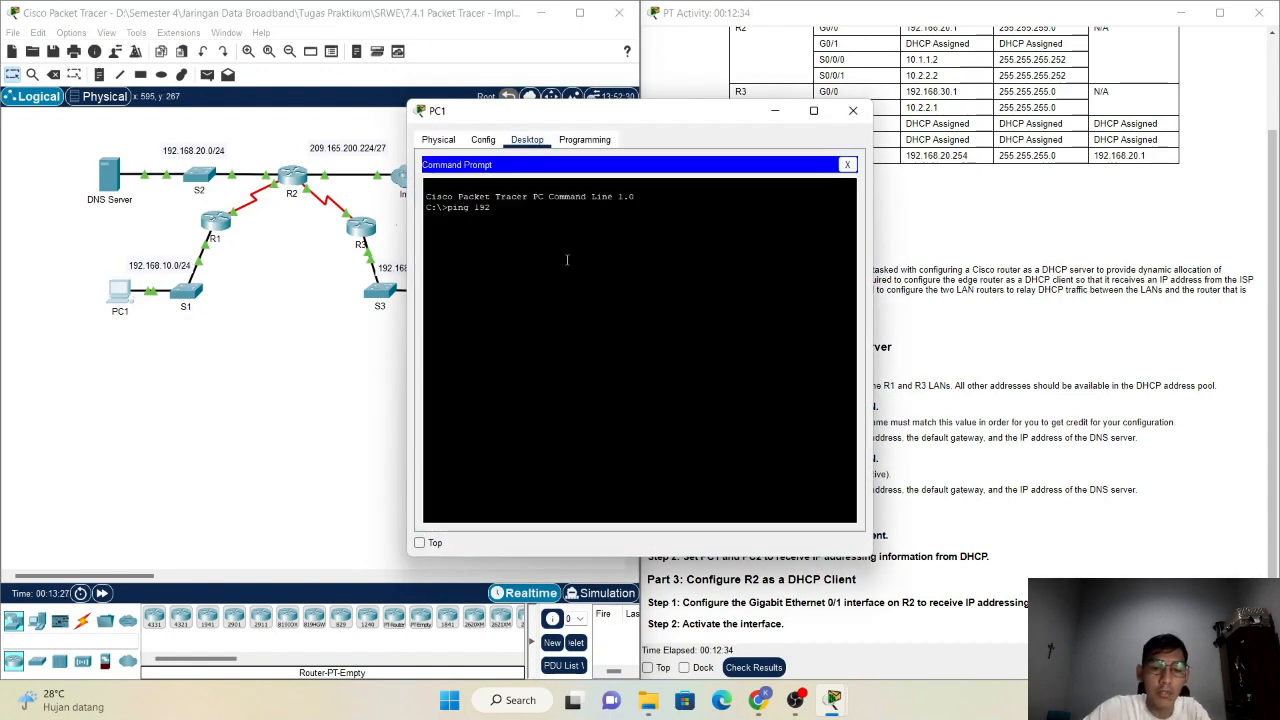
{"action": "type", "text": ".168.30.11"}
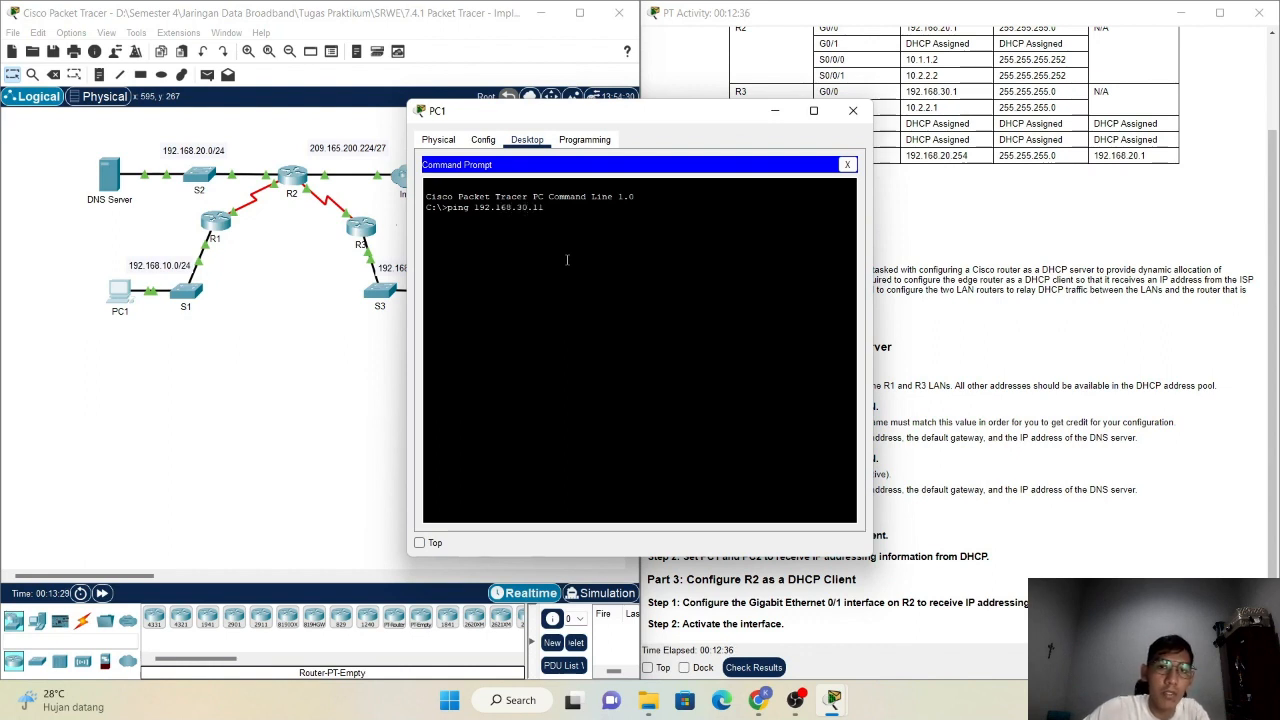
{"action": "key", "text": "Return"}
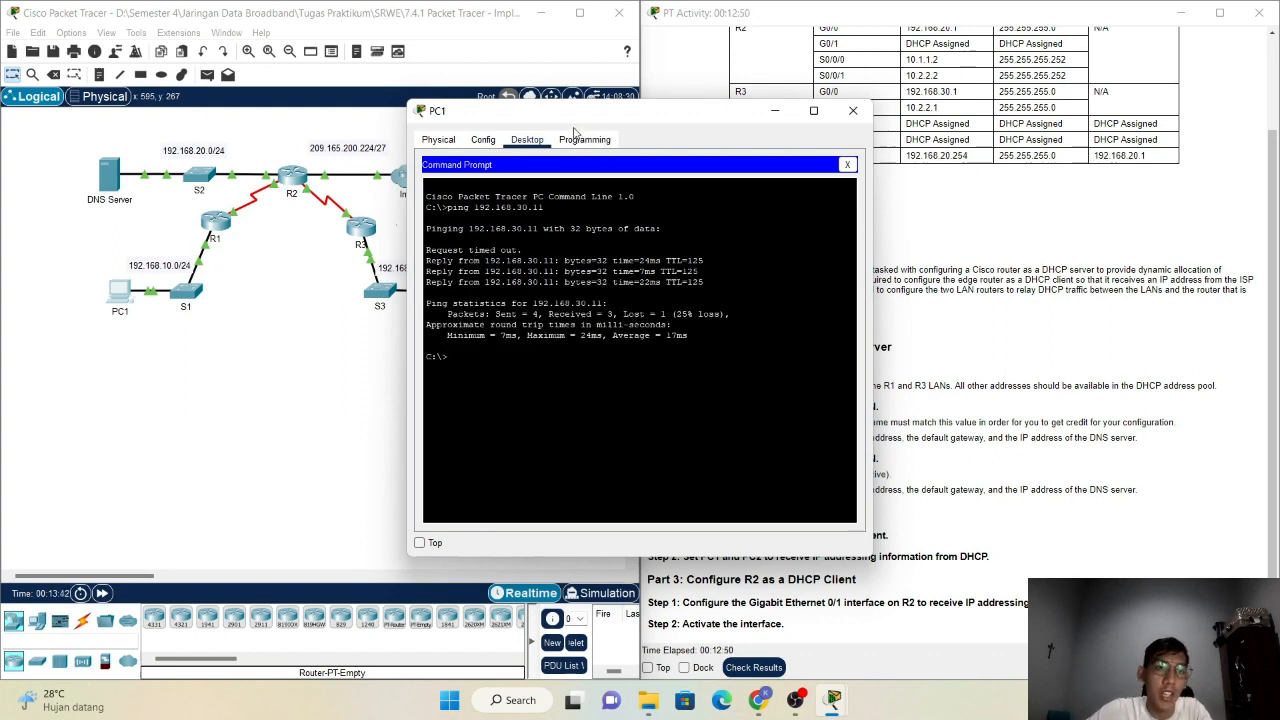
{"action": "left_click_drag", "start_coordinate": [580, 120], "coordinate": [797, 142]}
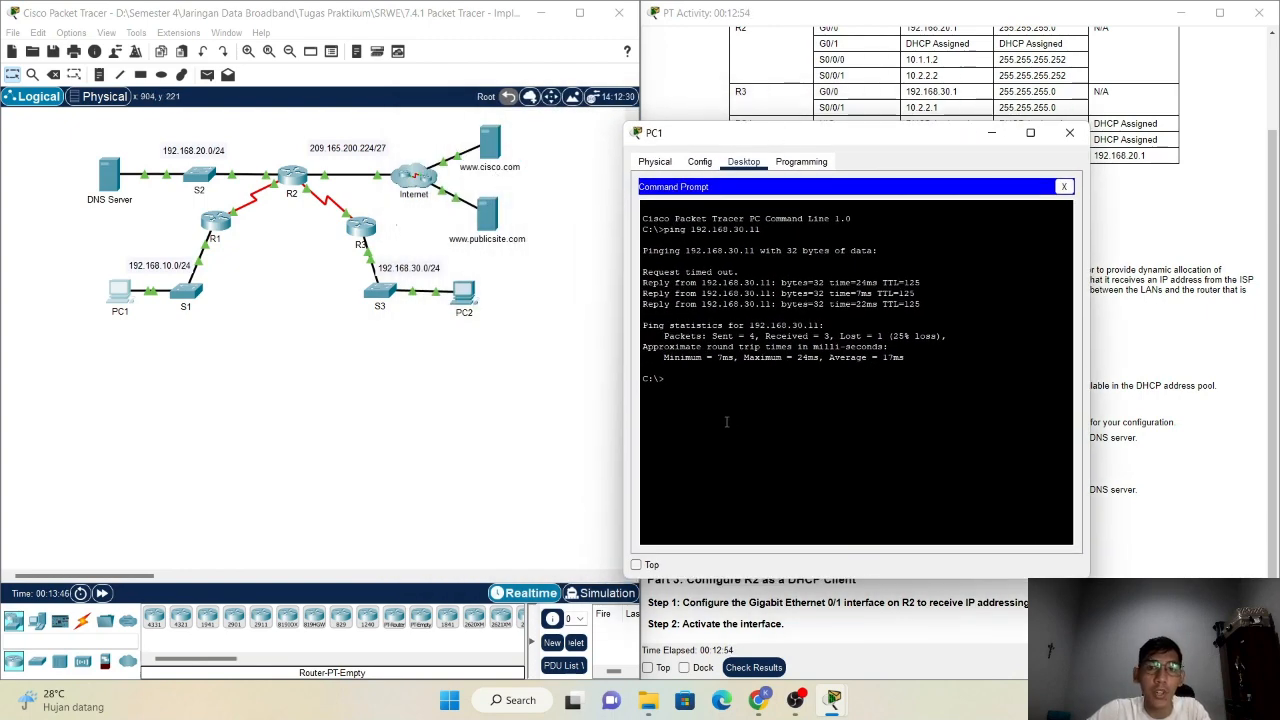
{"action": "type", "text": "ping www"}
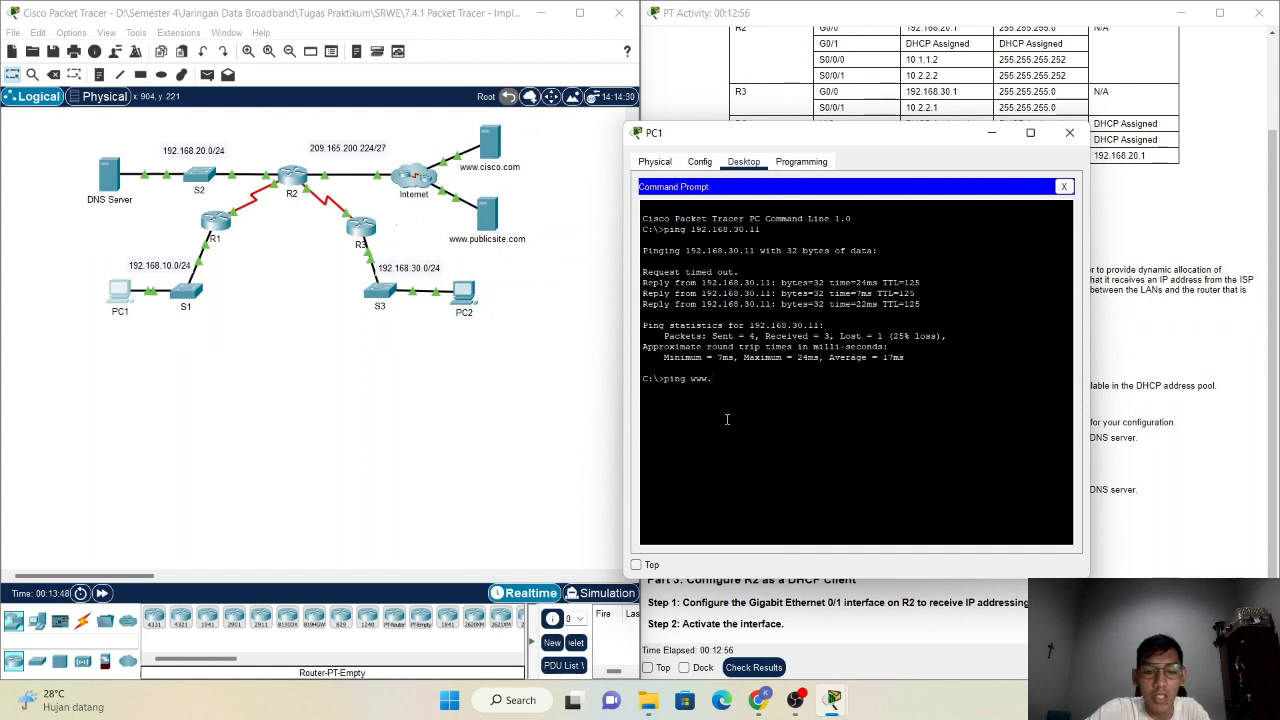
{"action": "type", "text": ".cisco.com"}
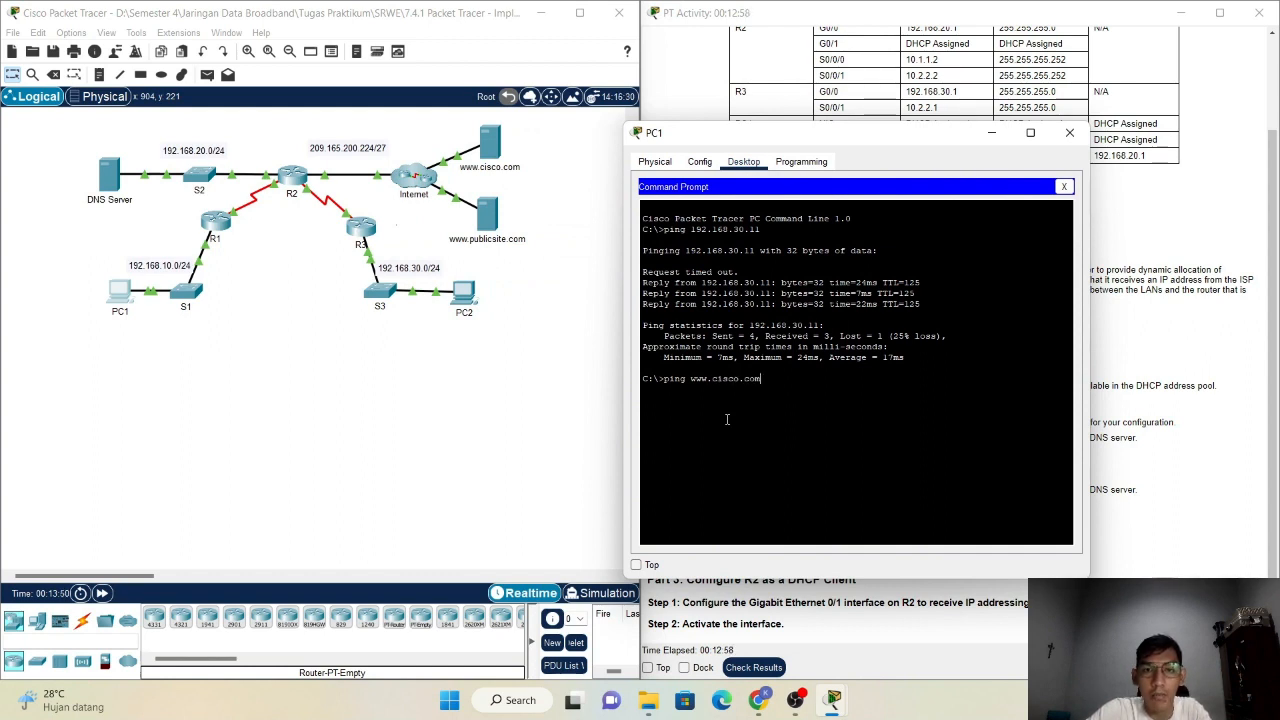
{"action": "key", "text": "Return"}
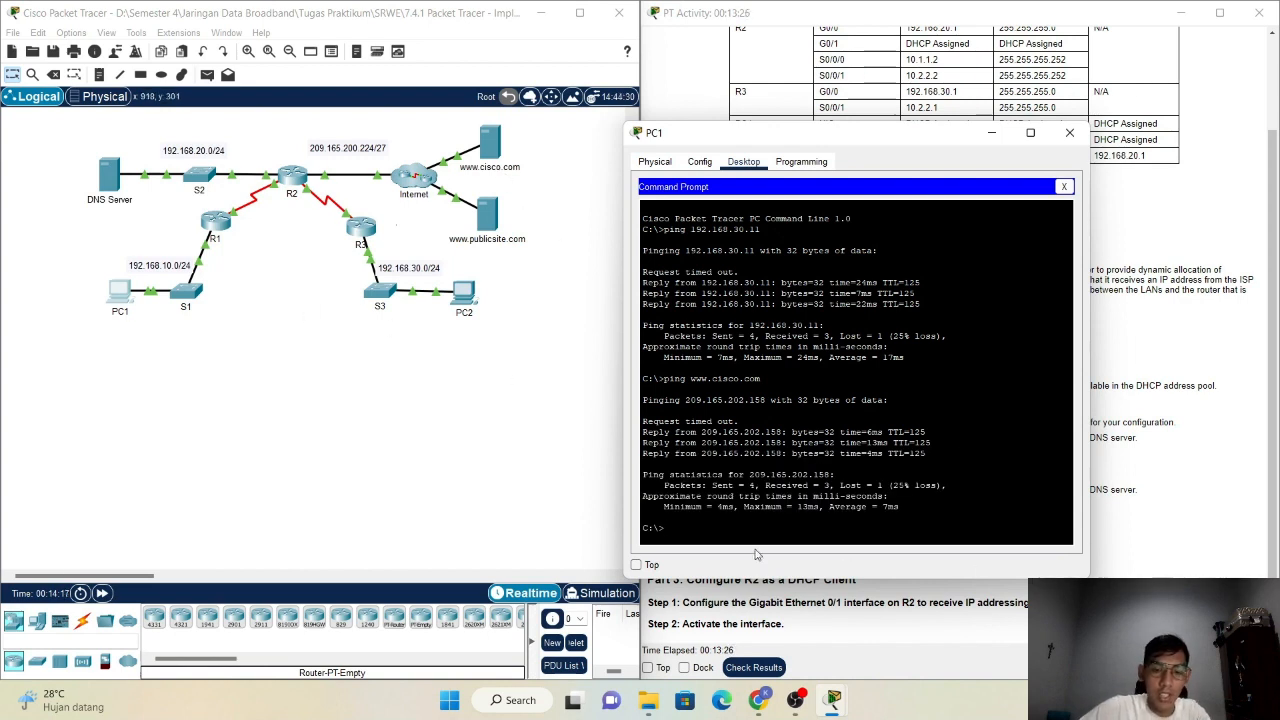
{"action": "key", "text": "Up"}
{"action": "key", "text": "Left"}
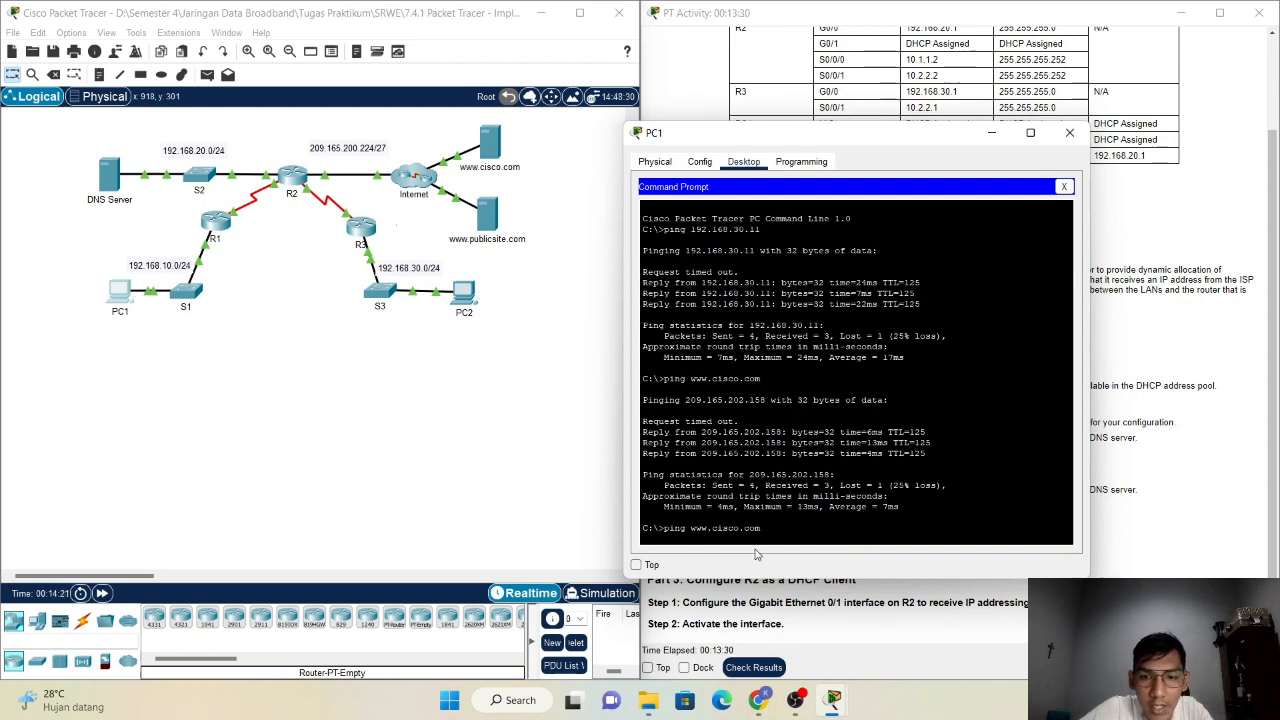
{"action": "key", "text": "Left"}
{"action": "key", "text": "Left"}
{"action": "key", "text": "BackSpace"}
{"action": "key", "text": "BackSpace"}
{"action": "key", "text": "BackSpace"}
{"action": "key", "text": "BackSpace"}
{"action": "key", "text": "BackSpace"}
{"action": "type", "text": "publ"}
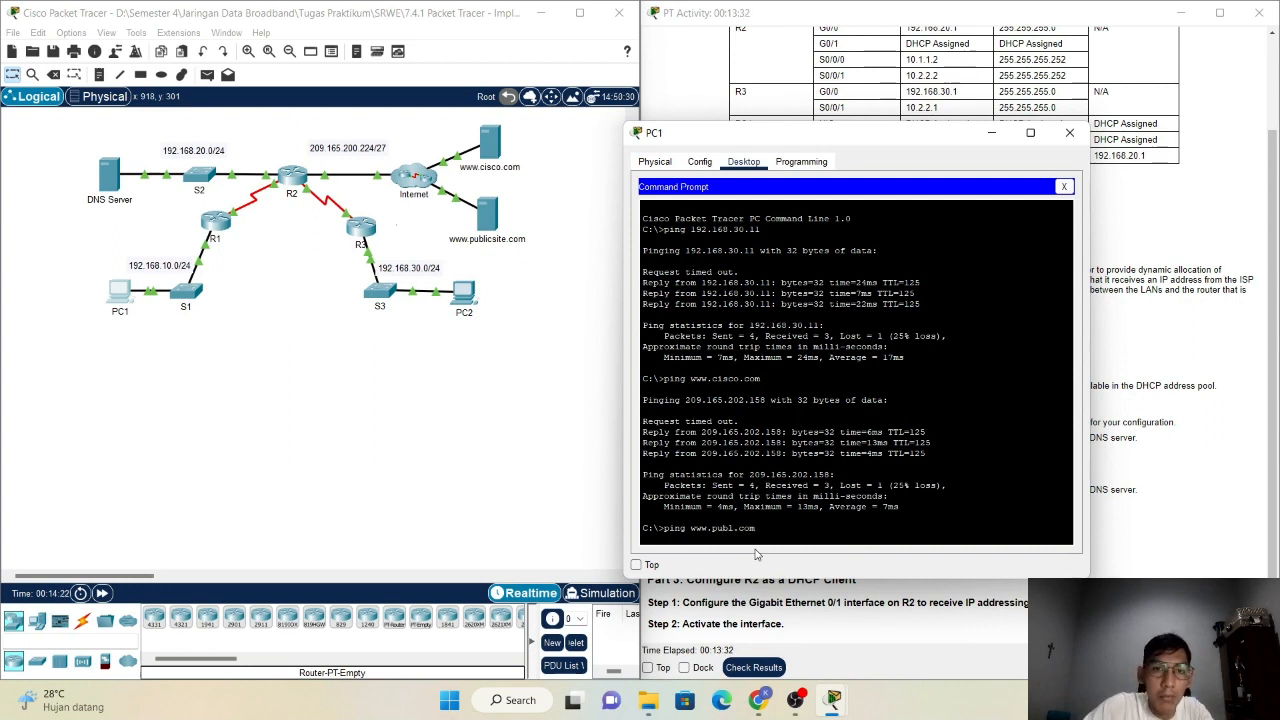
{"action": "type", "text": "icsite"}
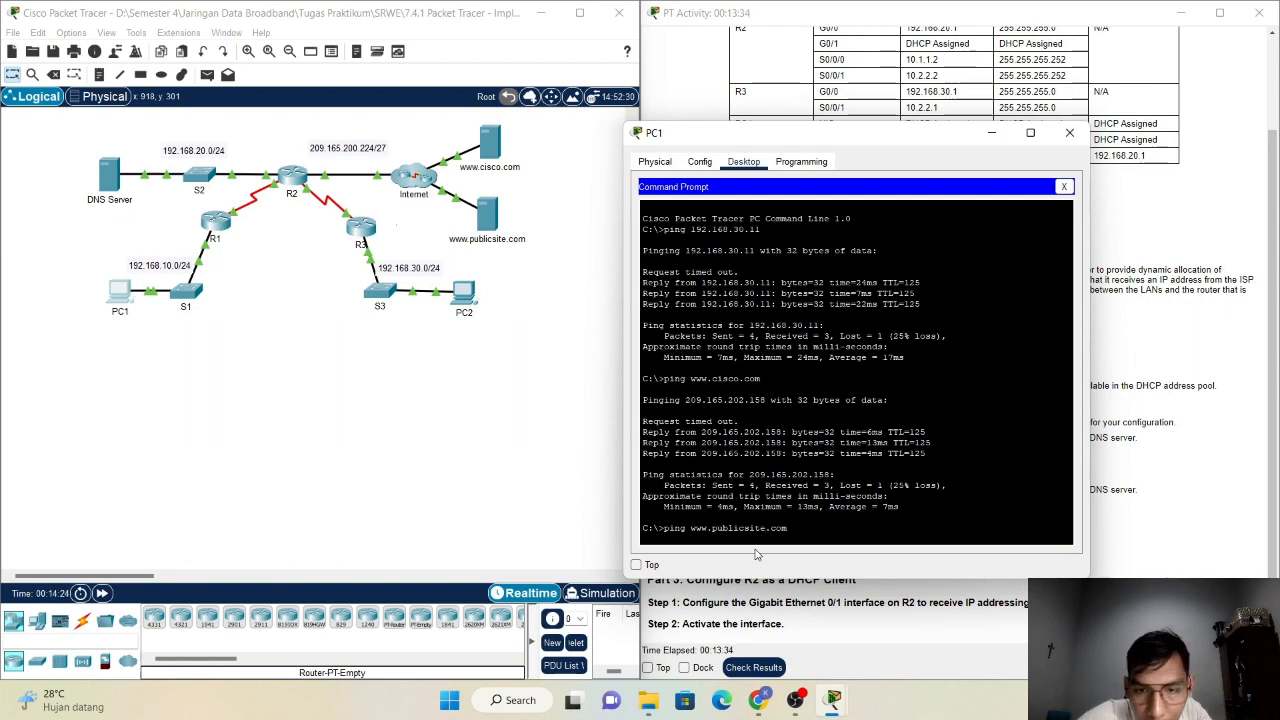
{"action": "key", "text": "Return"}
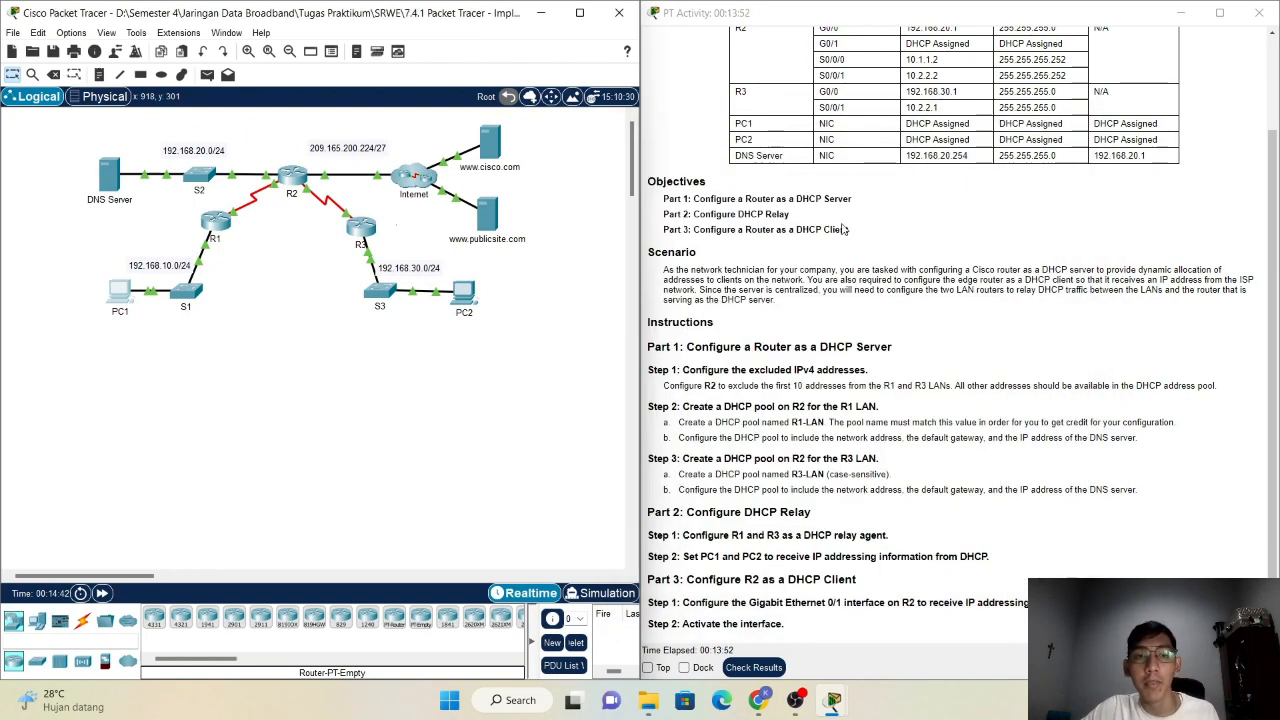
{"action": "left_click", "coordinate": [991, 133]}
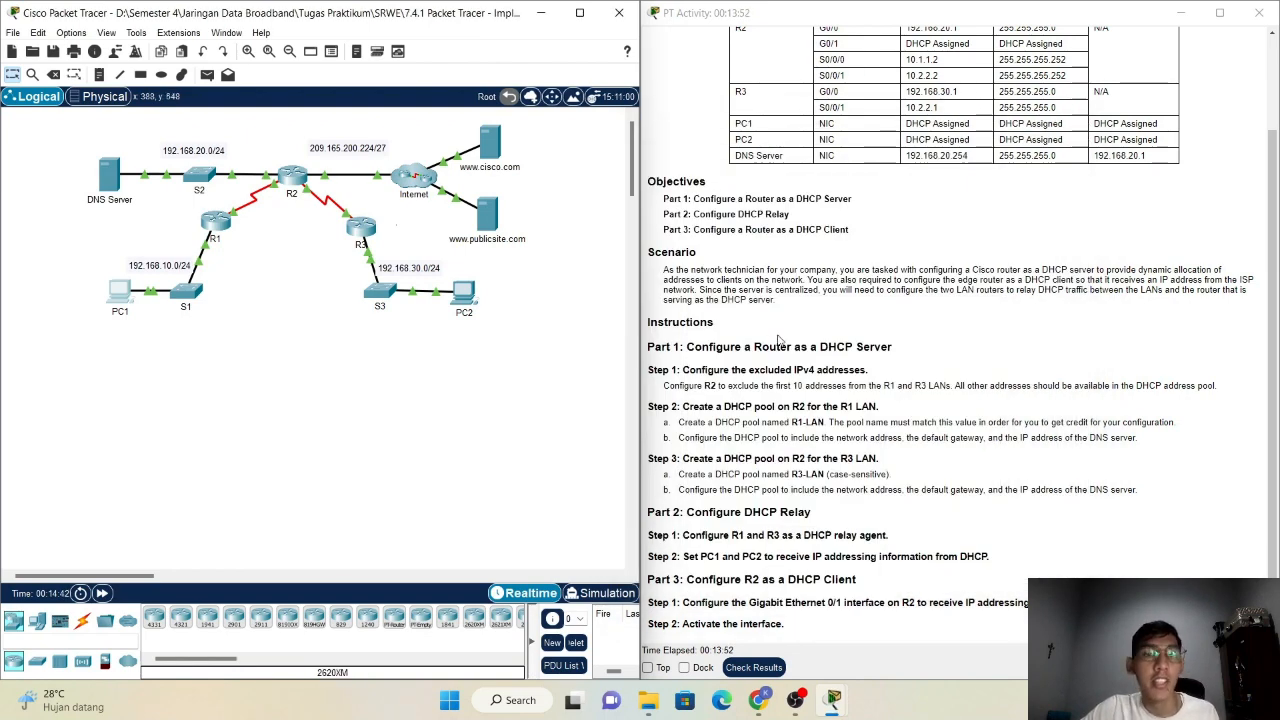
Check the final activity results, review the status of all assessment items, and close the results.
{"action": "left_click", "coordinate": [753, 667]}
{"action": "left_click", "coordinate": [134, 108]}
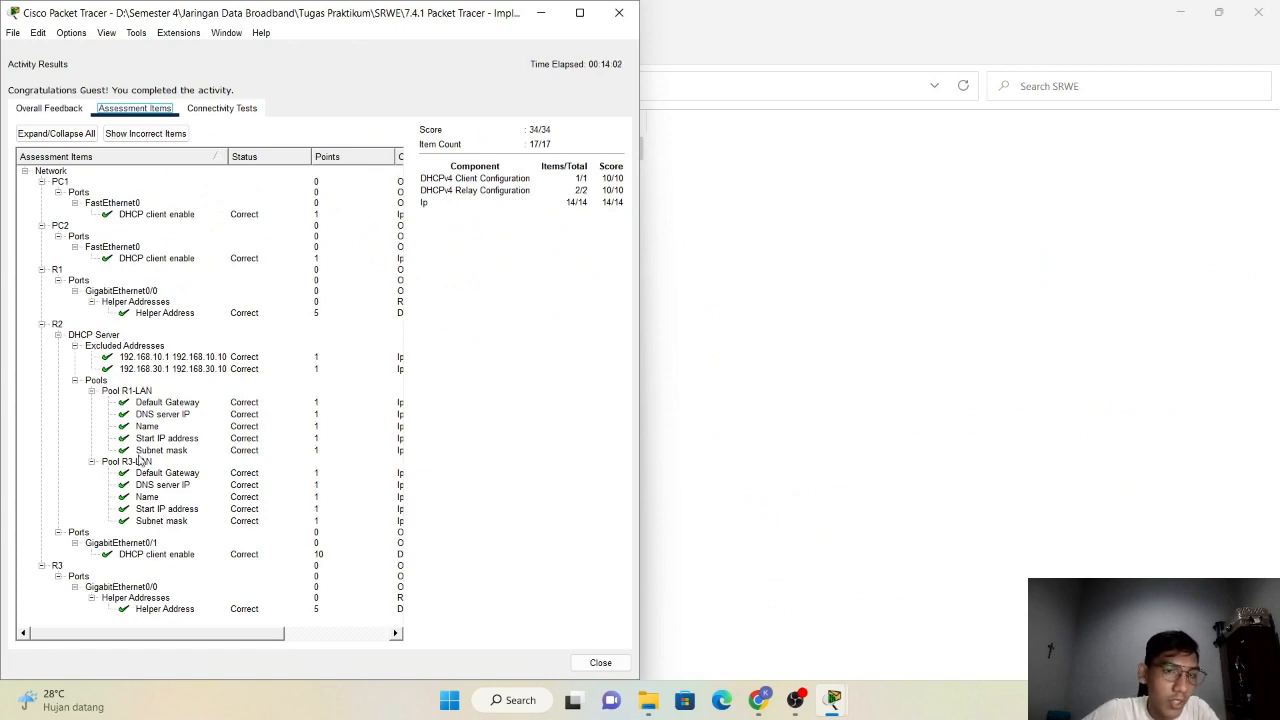
{"action": "left_click", "coordinate": [540, 13]}
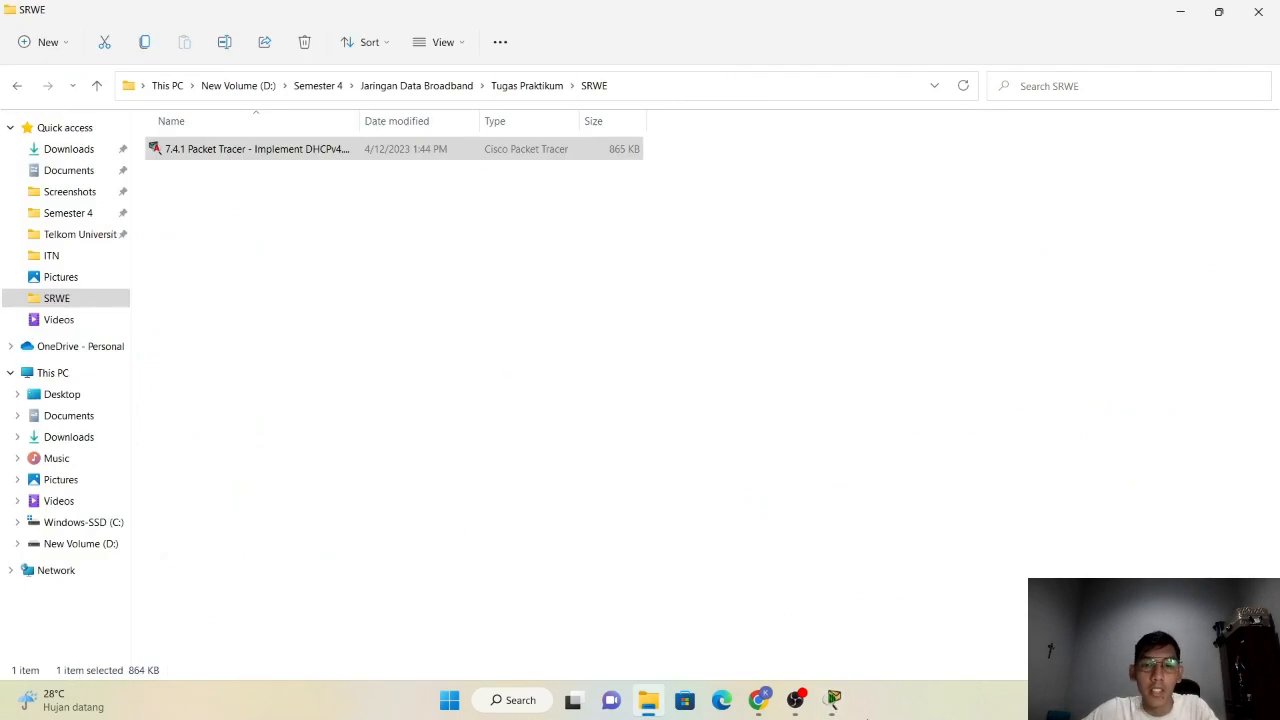
{"action": "left_click", "coordinate": [770, 637]}
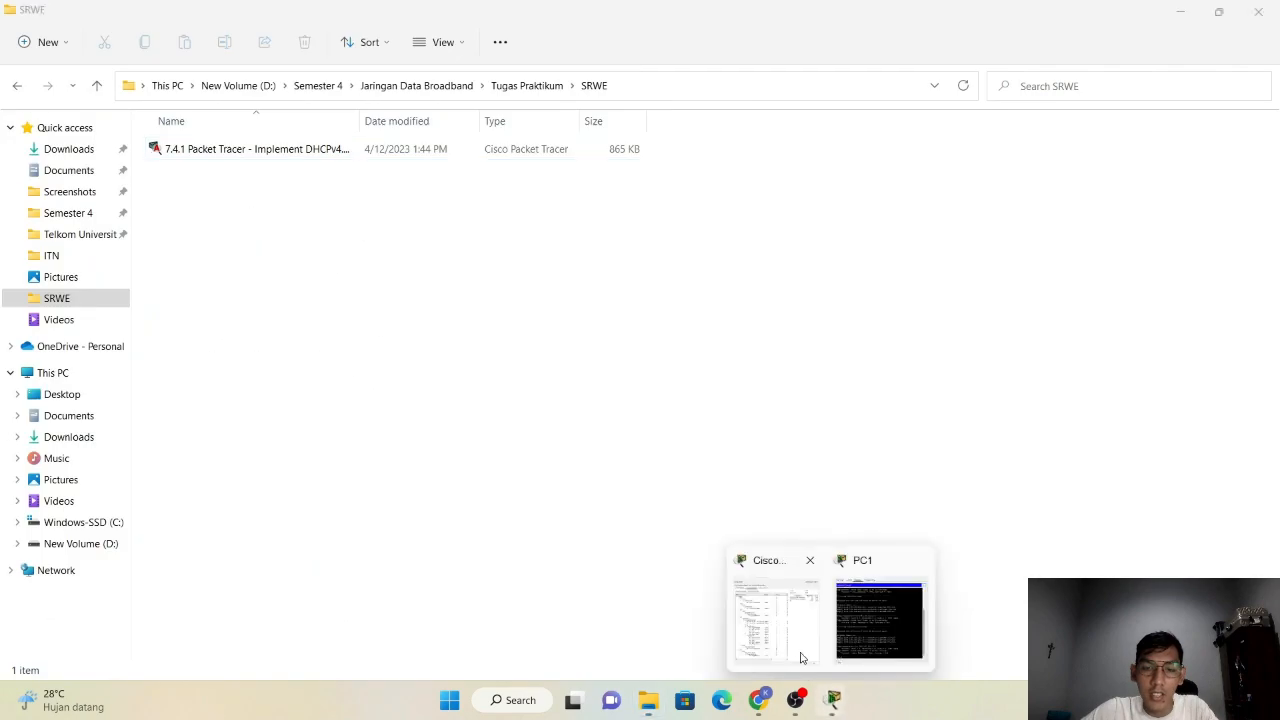
{"action": "left_click", "coordinate": [795, 630]}
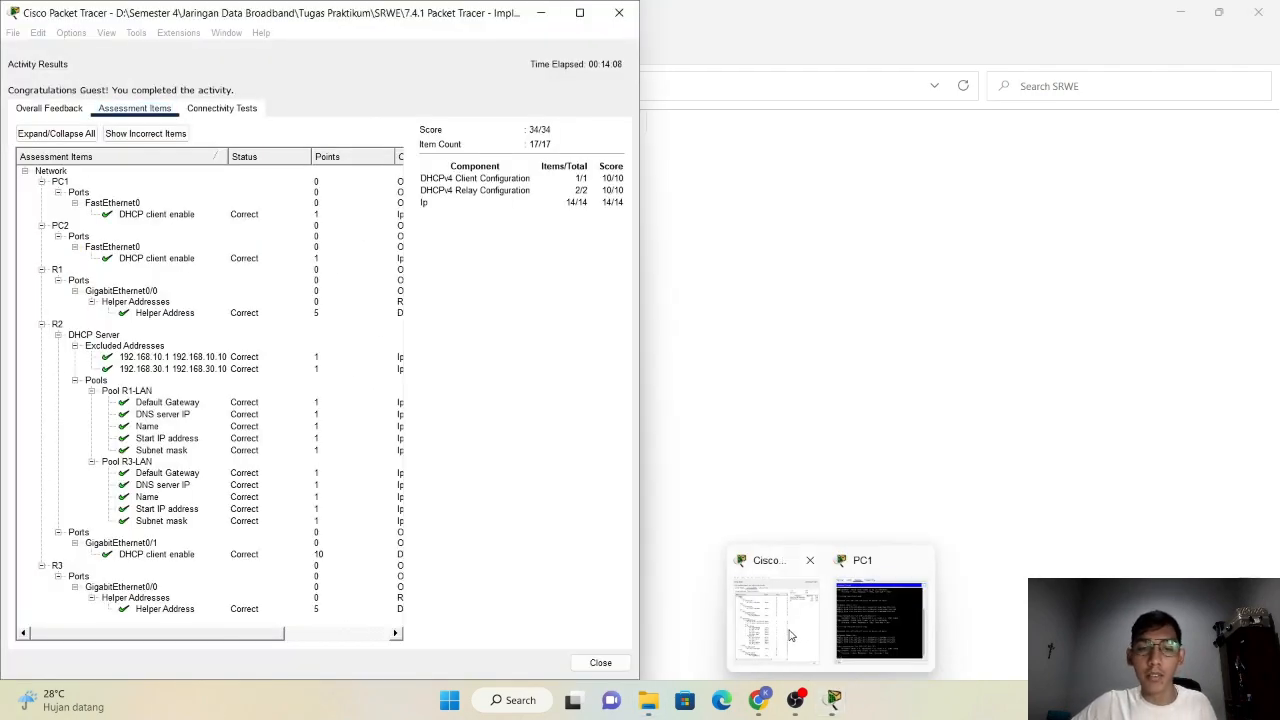
{"action": "left_click", "coordinate": [603, 662]}
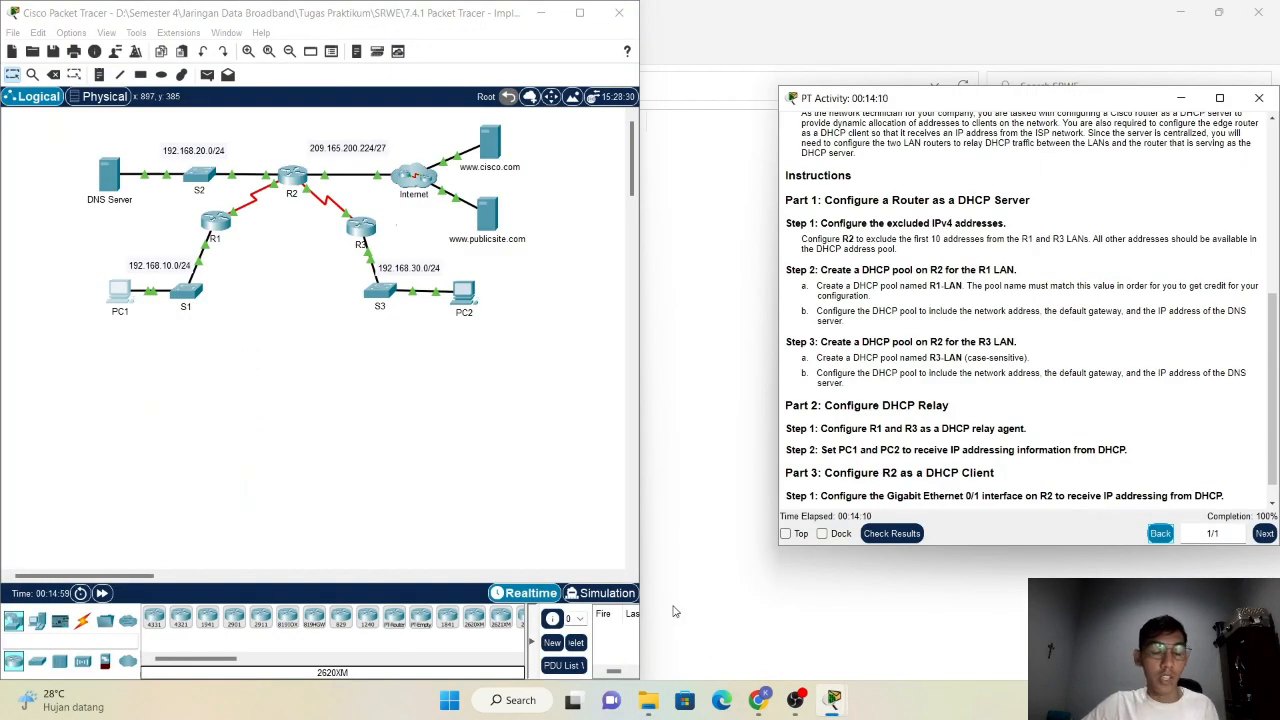